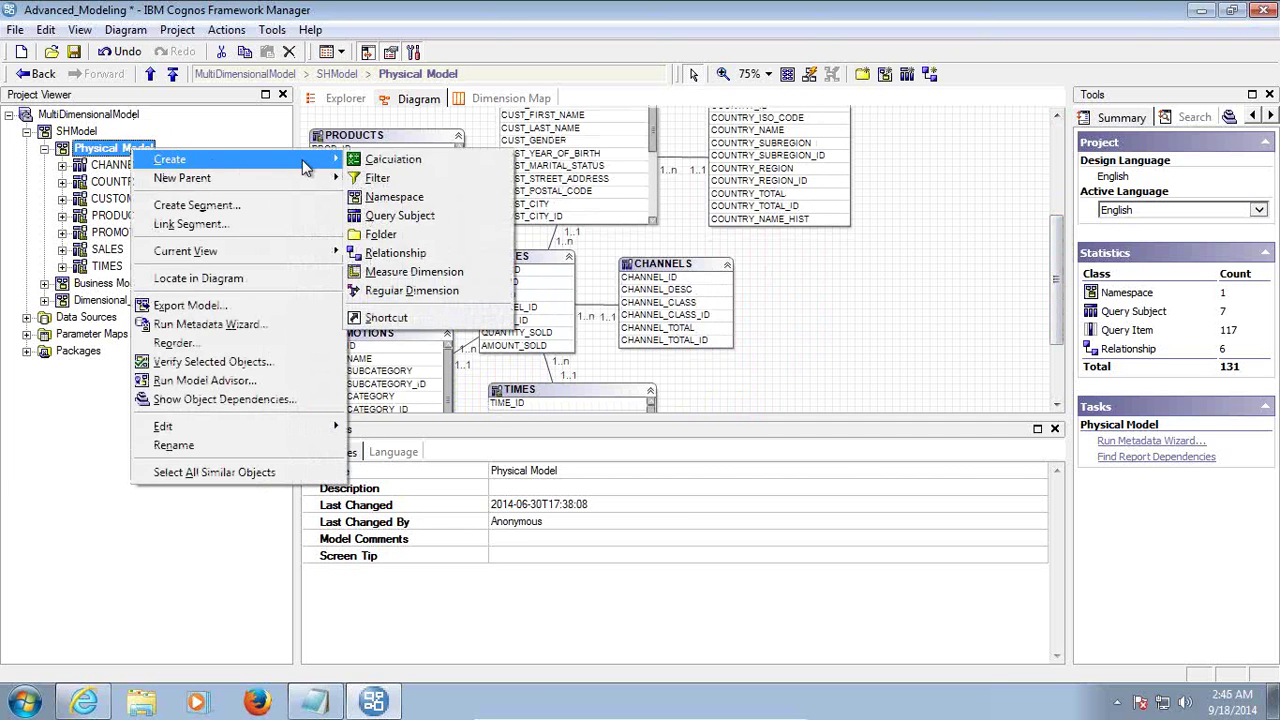
Start a new query subject named Active_Promotions using the SHModel data source
left_click(424, 217)
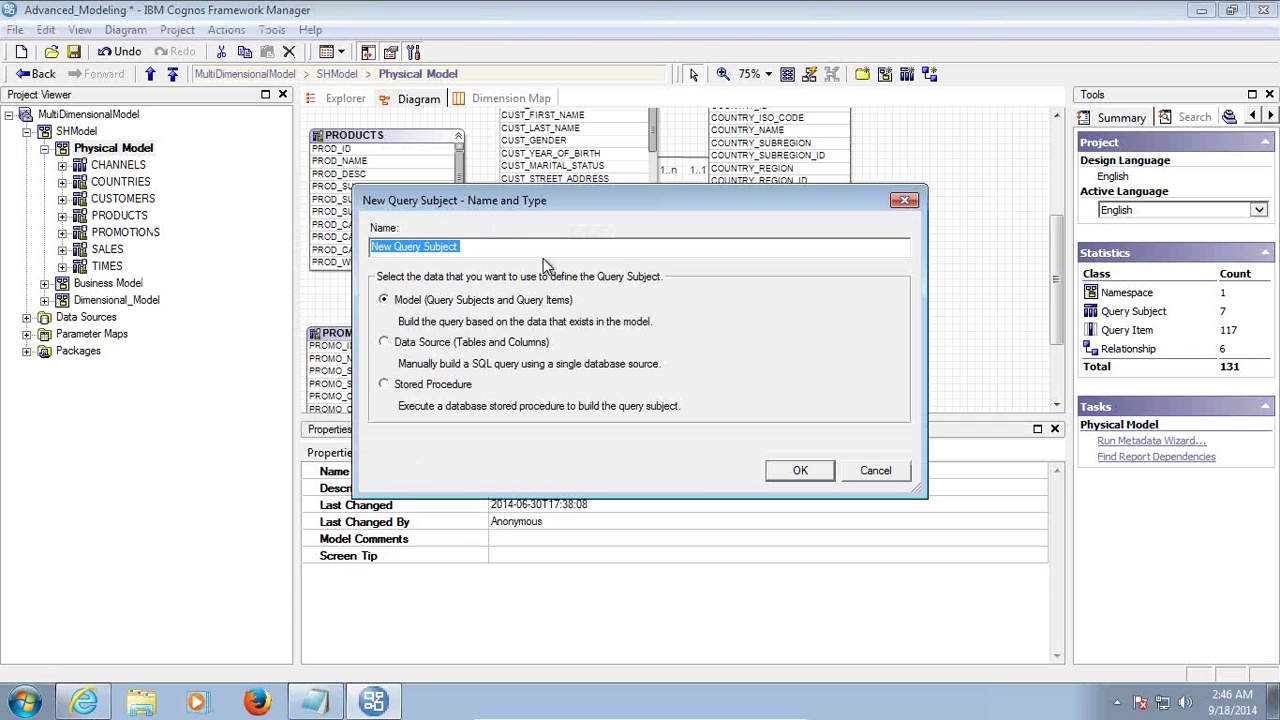
type("Active_promotions")
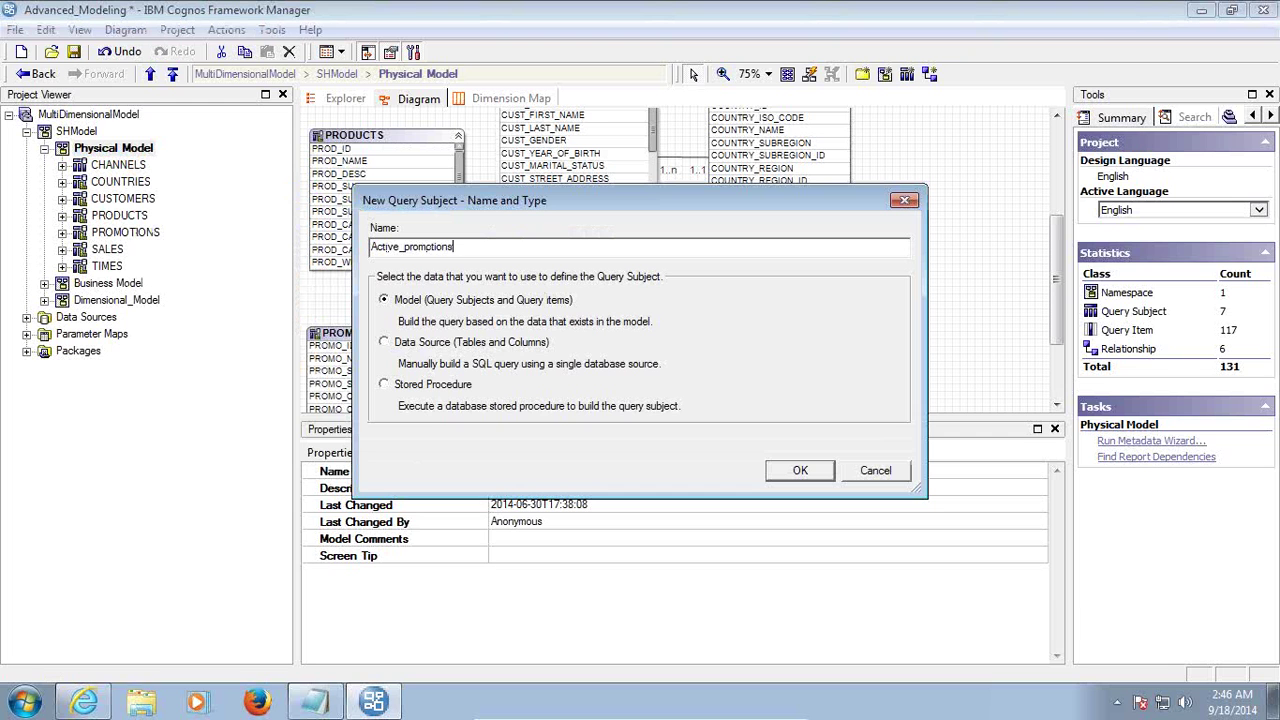
key("BackSpace")
type("P")
left_click(800, 472)
left_click(286, 255)
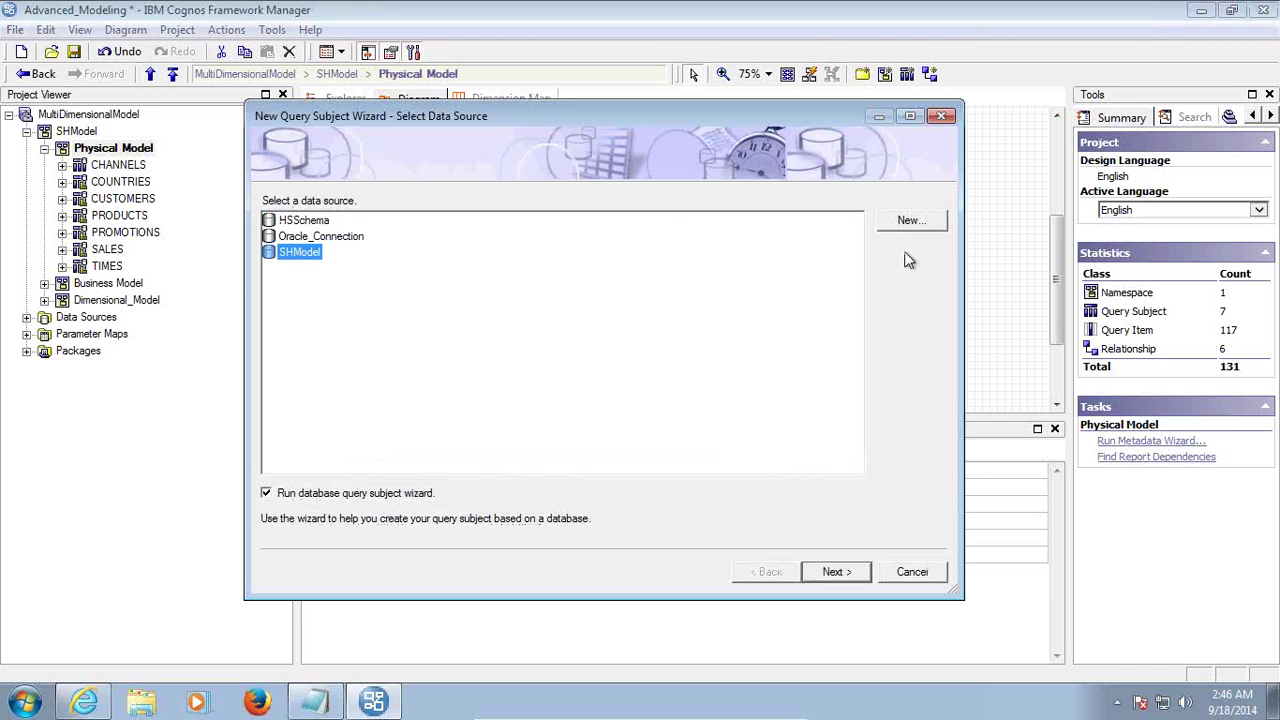
left_click(840, 576)
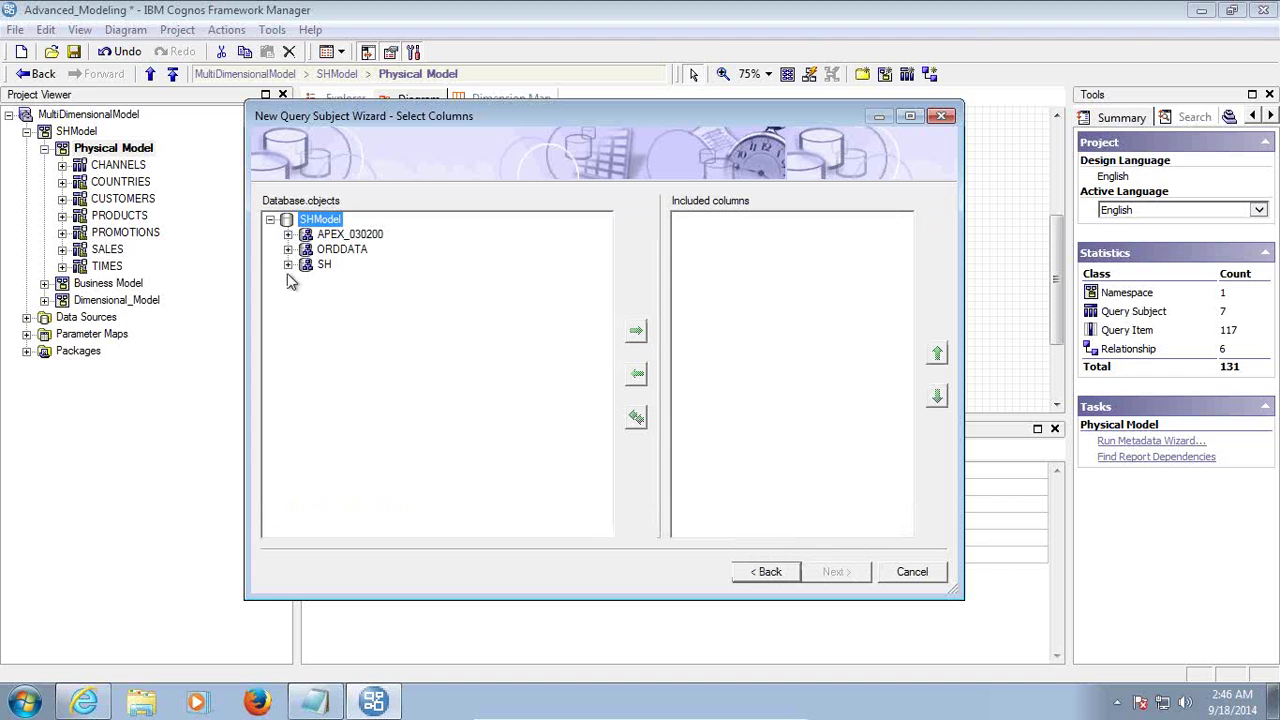
Add all PROMOTIONS table columns and finish the wizard, skipping Joins and Filters
left_click(288, 265)
left_click(306, 294)
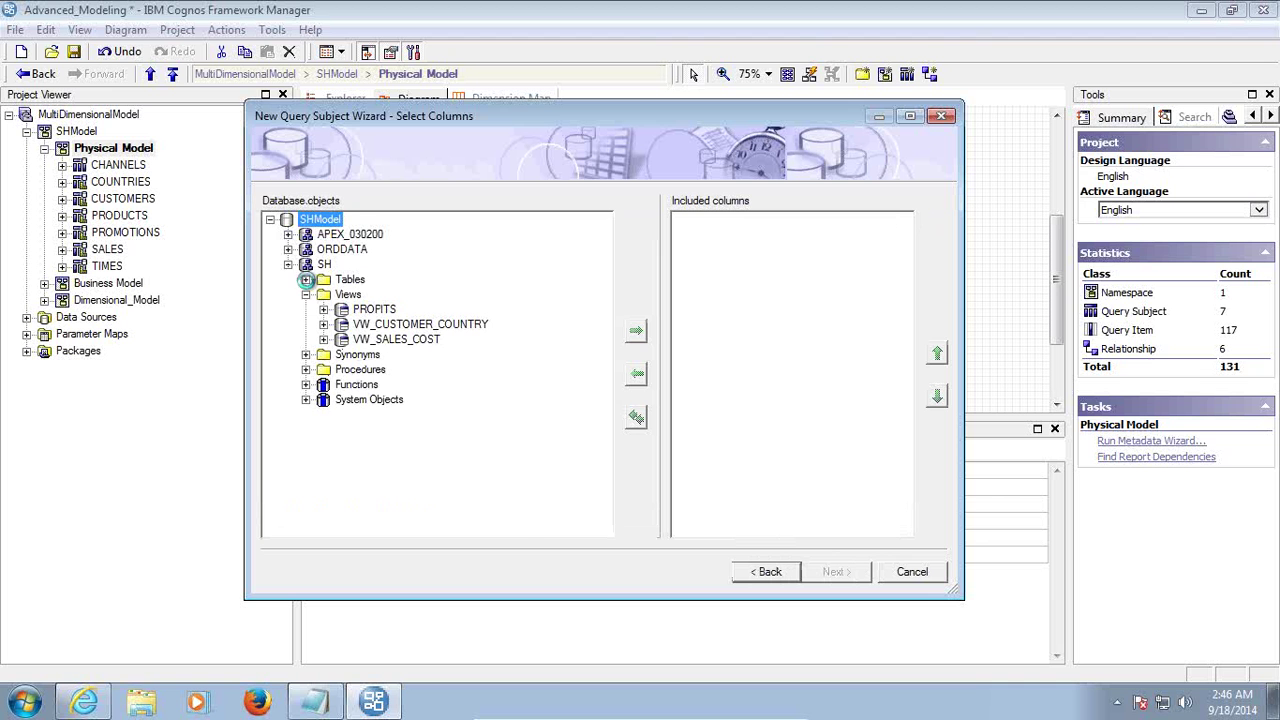
left_click(307, 280)
scroll(380, 330, "down", 3)
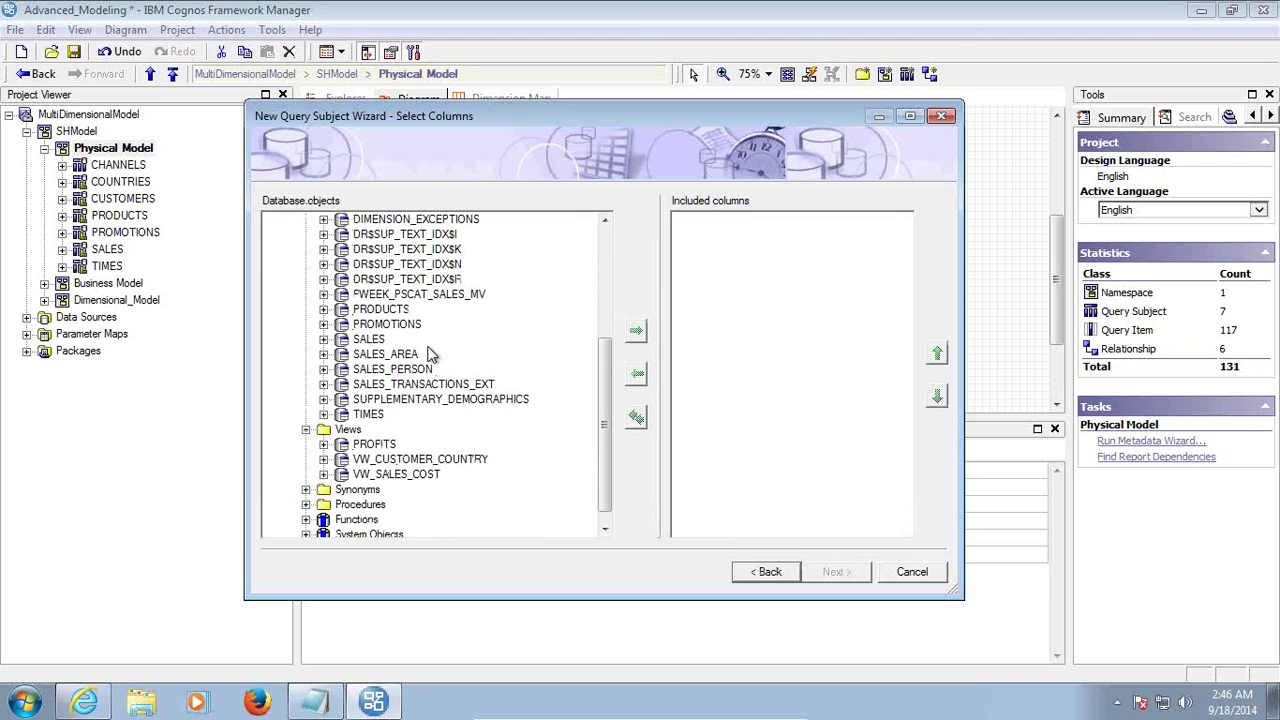
scroll(430, 354, "up", 2)
left_click(390, 414)
left_click(637, 331)
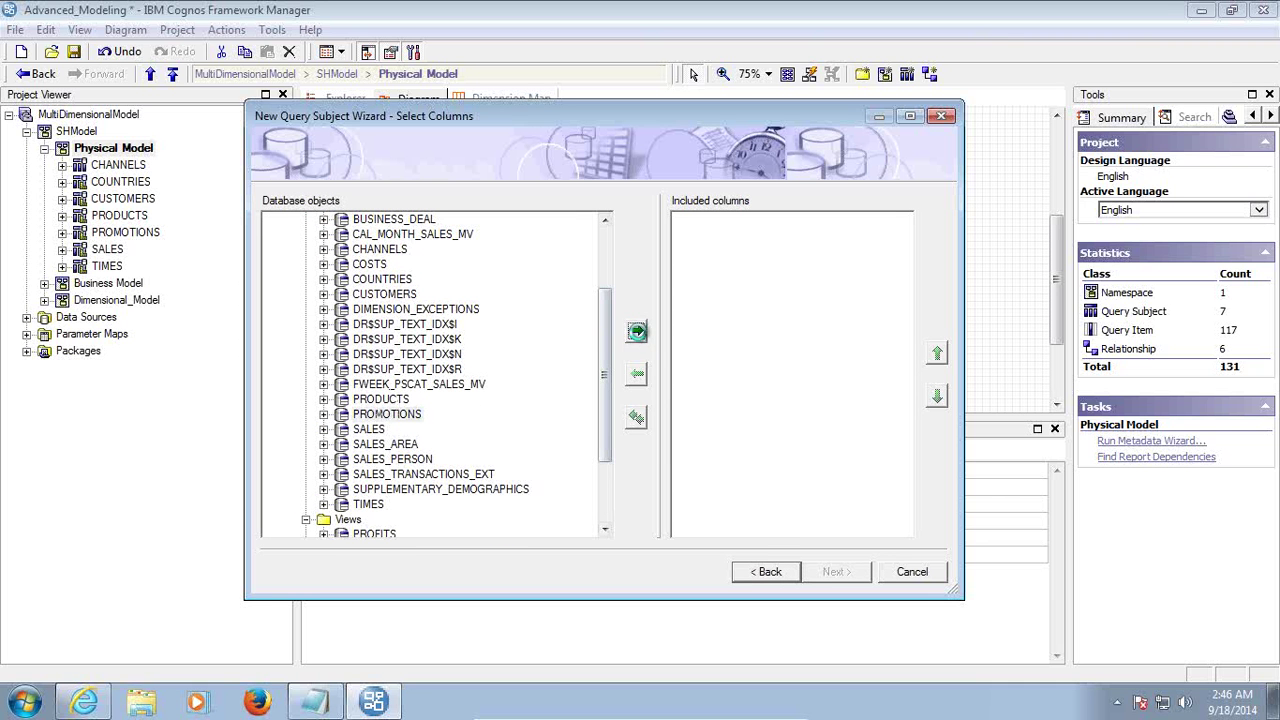
left_click(836, 571)
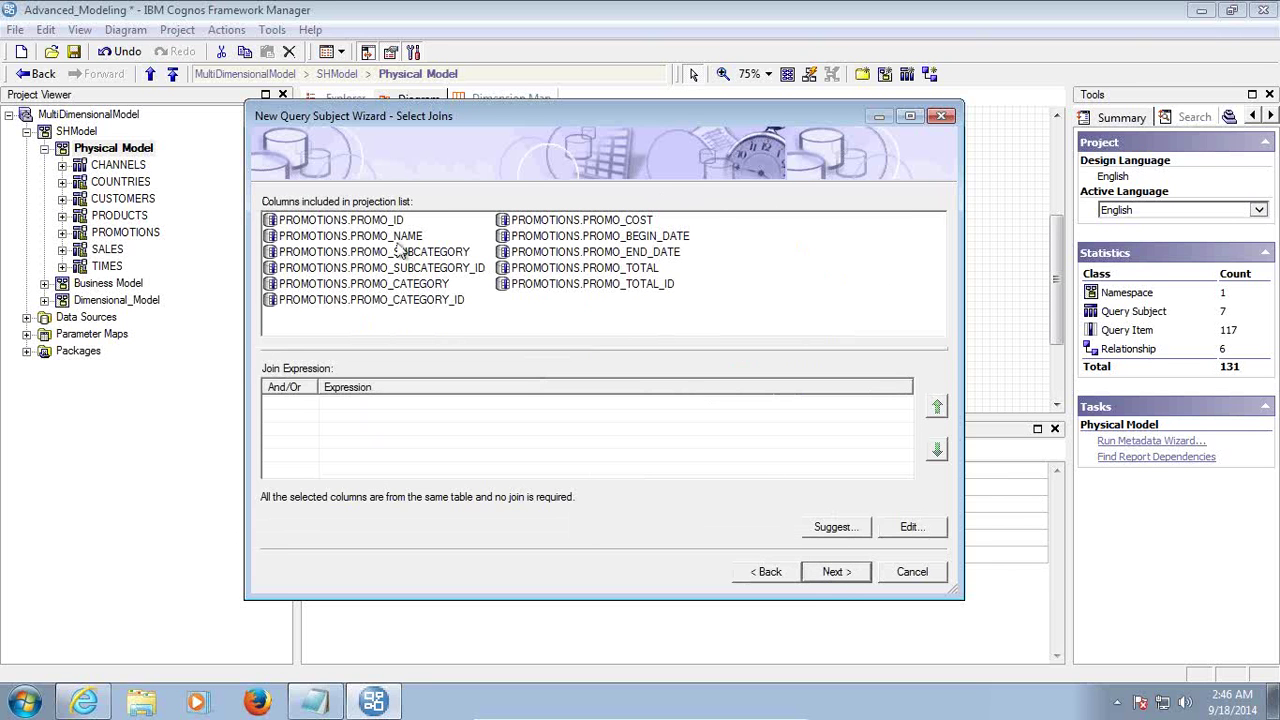
left_click(828, 575)
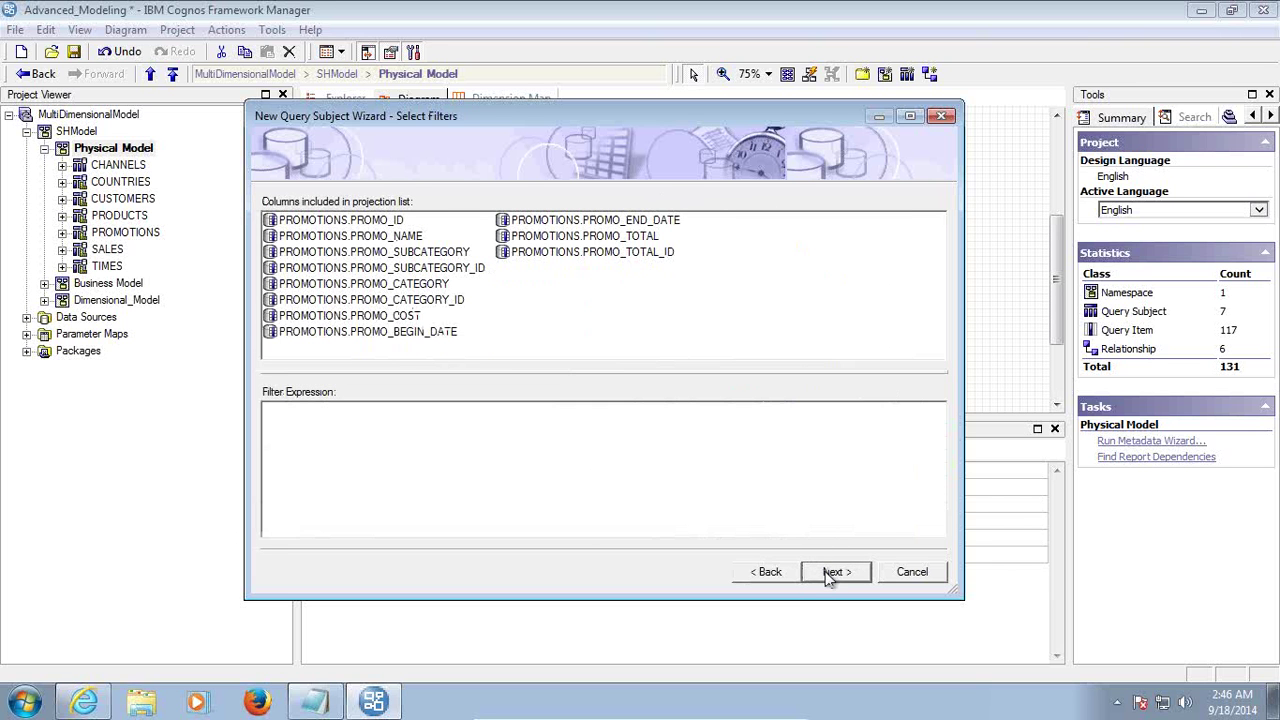
left_click(826, 576)
left_click(828, 578)
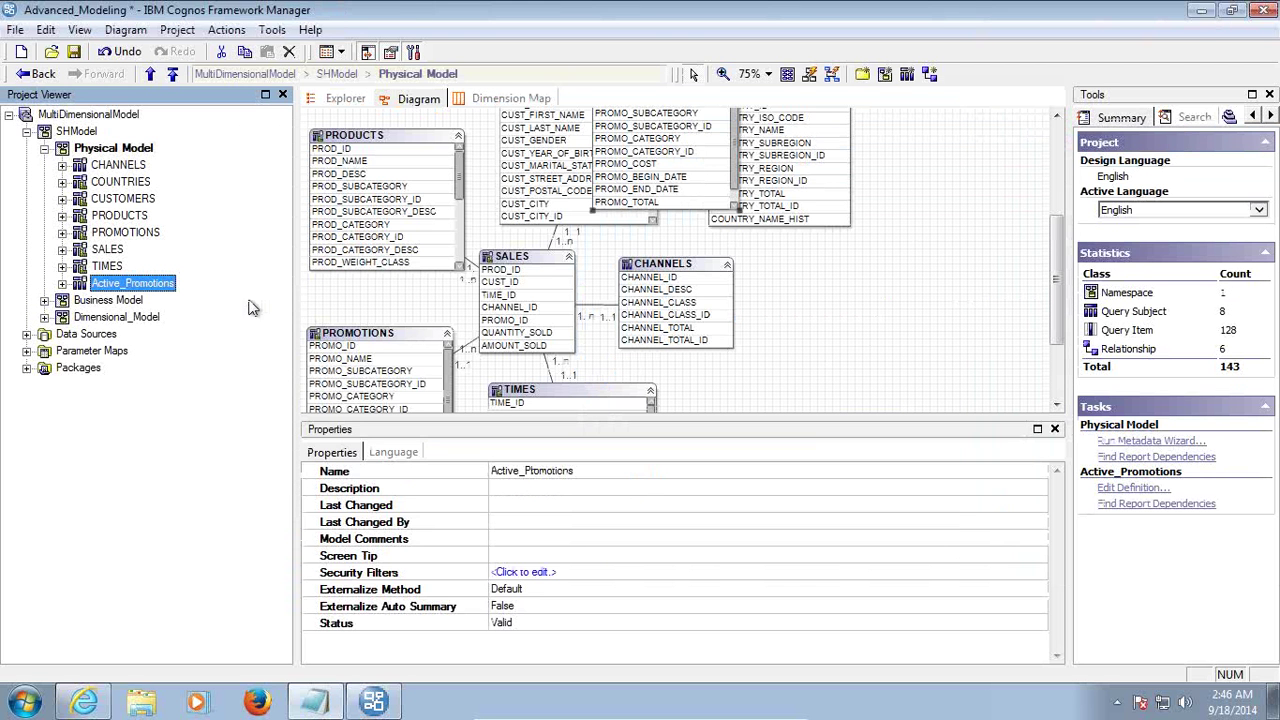
Open Active_Promotions' Edit Definition dialog at its empty Calculations page
left_click(63, 284)
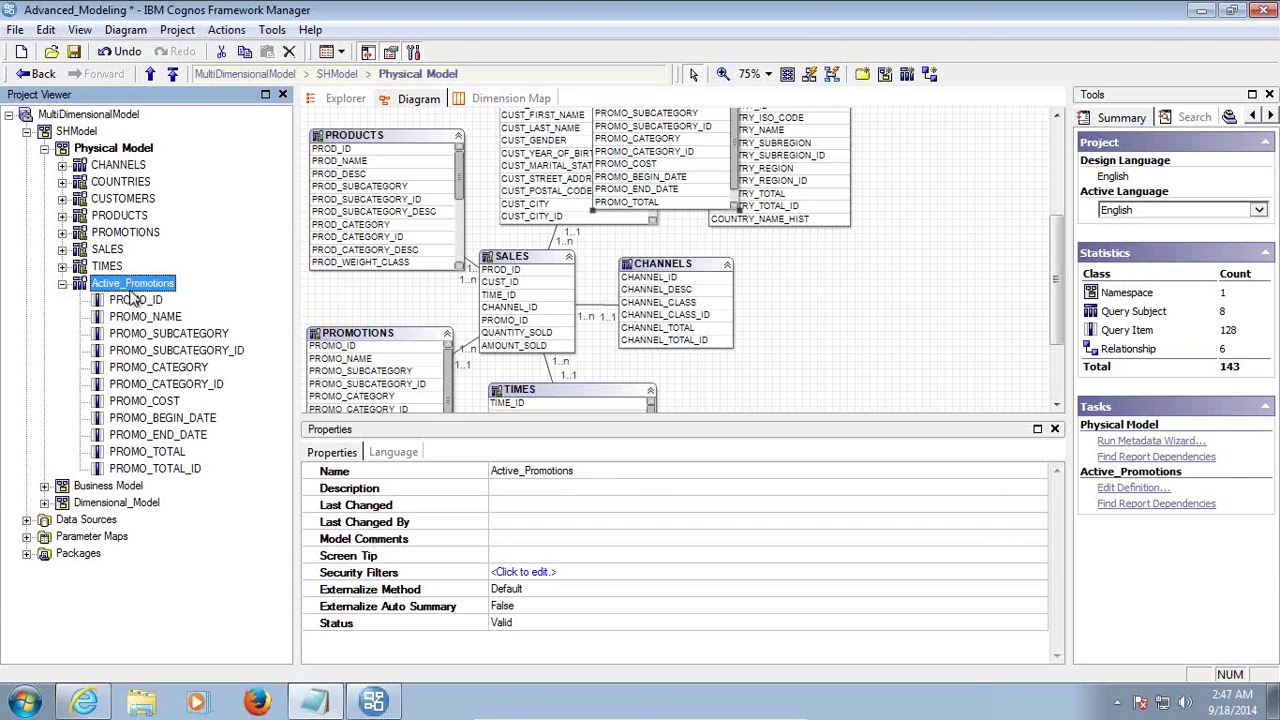
right_click(137, 287)
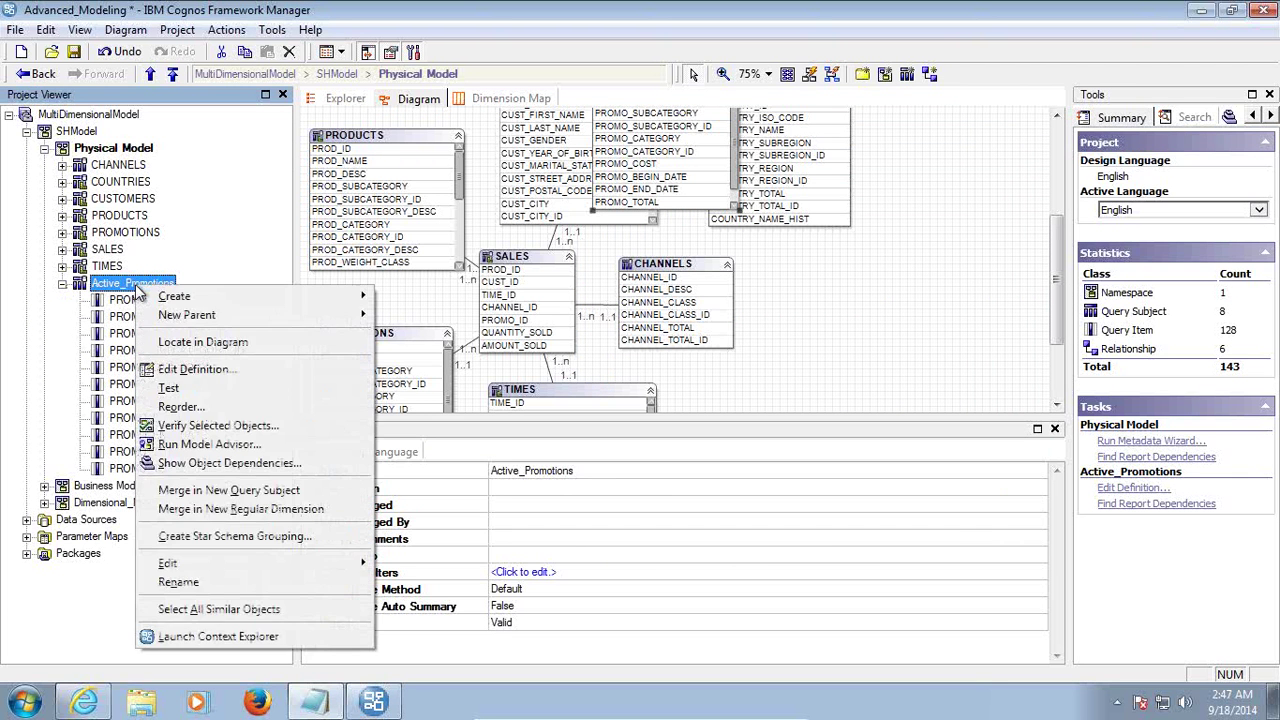
left_click(200, 370)
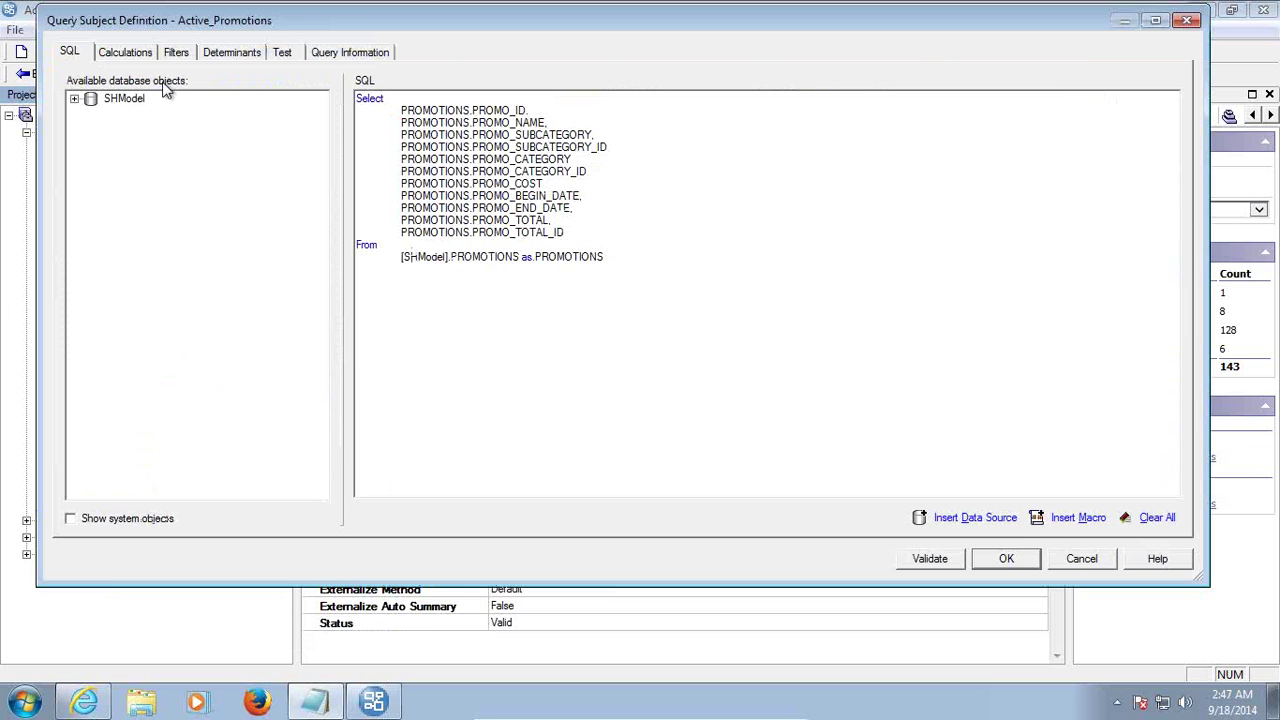
left_click(135, 53)
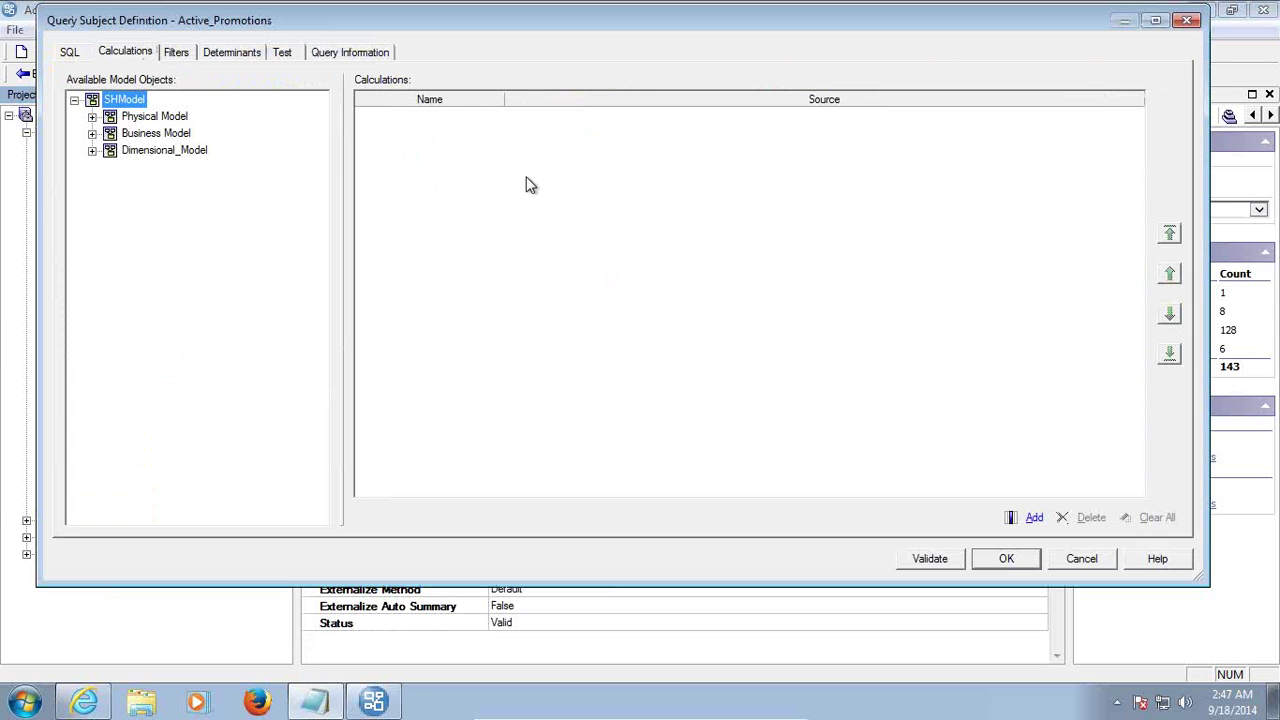
Add a calculation named Current_Date and browse to the Oracle vendor-specific functions
left_click(1034, 518)
left_click_drag(795, 75, 692, 74)
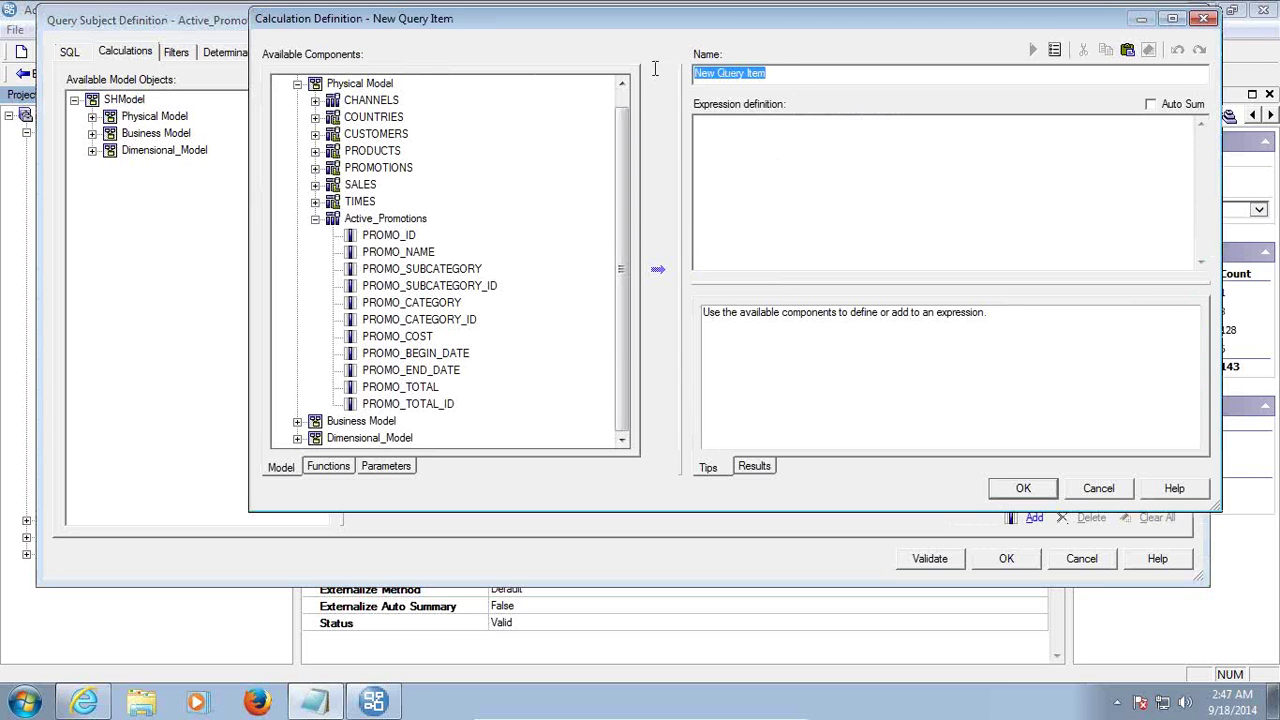
type("D")
type("Current_")
left_click(316, 219)
left_click(328, 466)
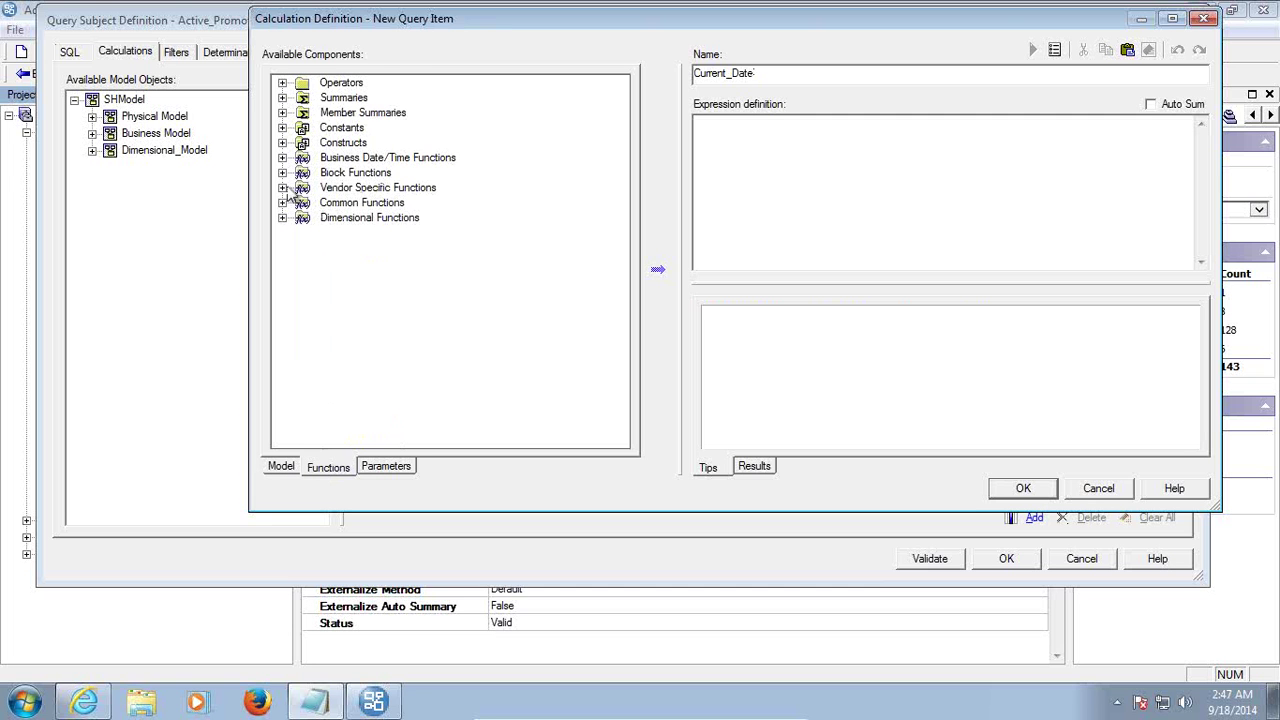
left_click(282, 188)
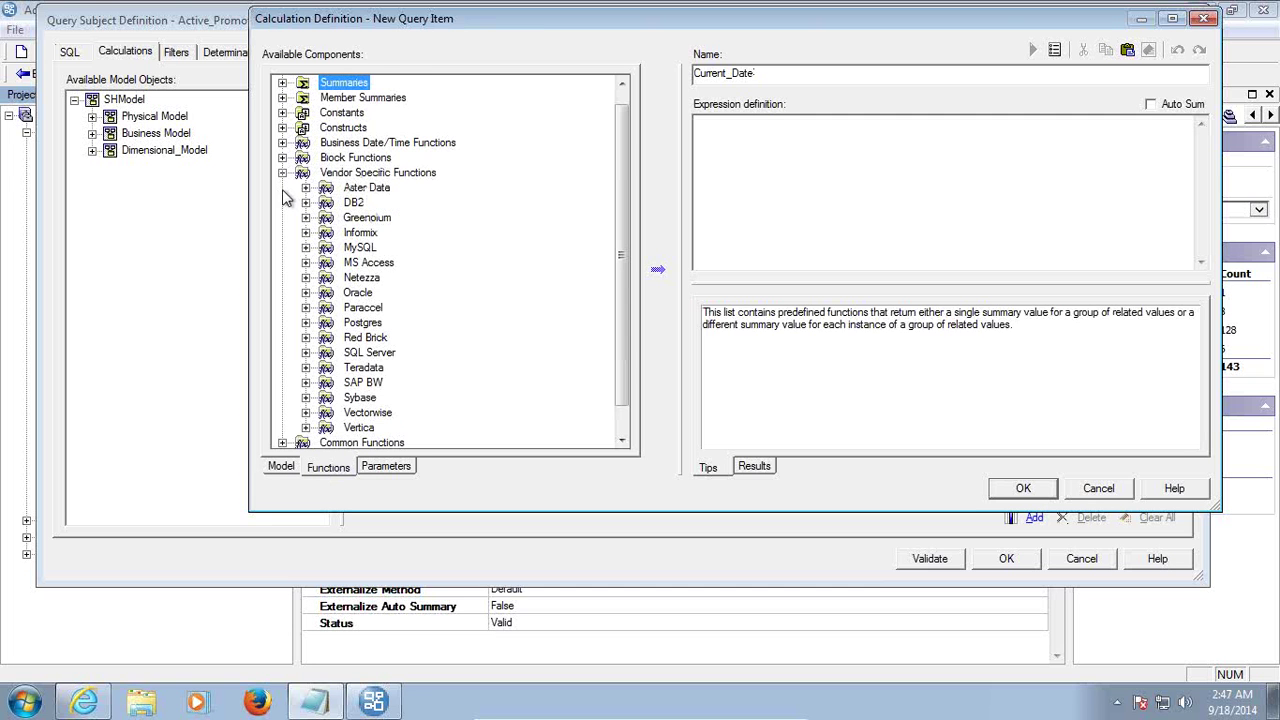
left_click(305, 292)
scroll(457, 294, "down", 10)
Set Current_Date's expression to {sysdate}, confirm it, and run a Test Sample
left_click(738, 208)
type("{sysdate}")
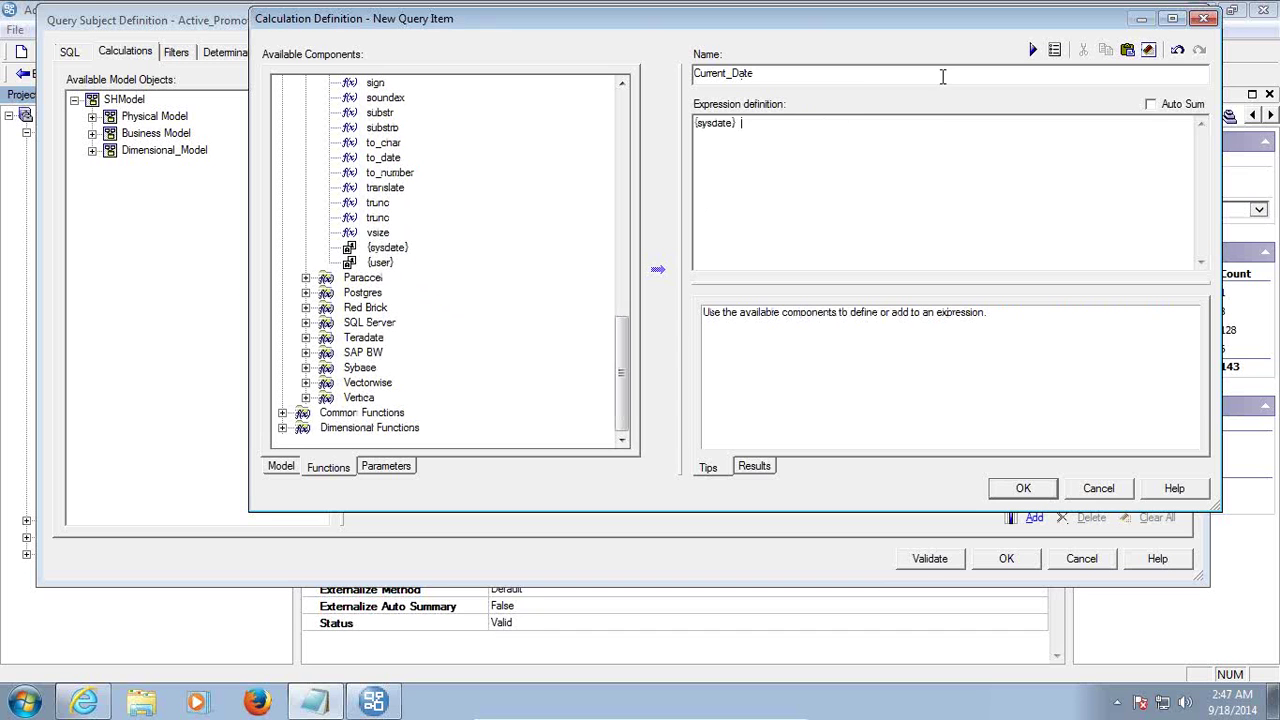
left_click(1023, 489)
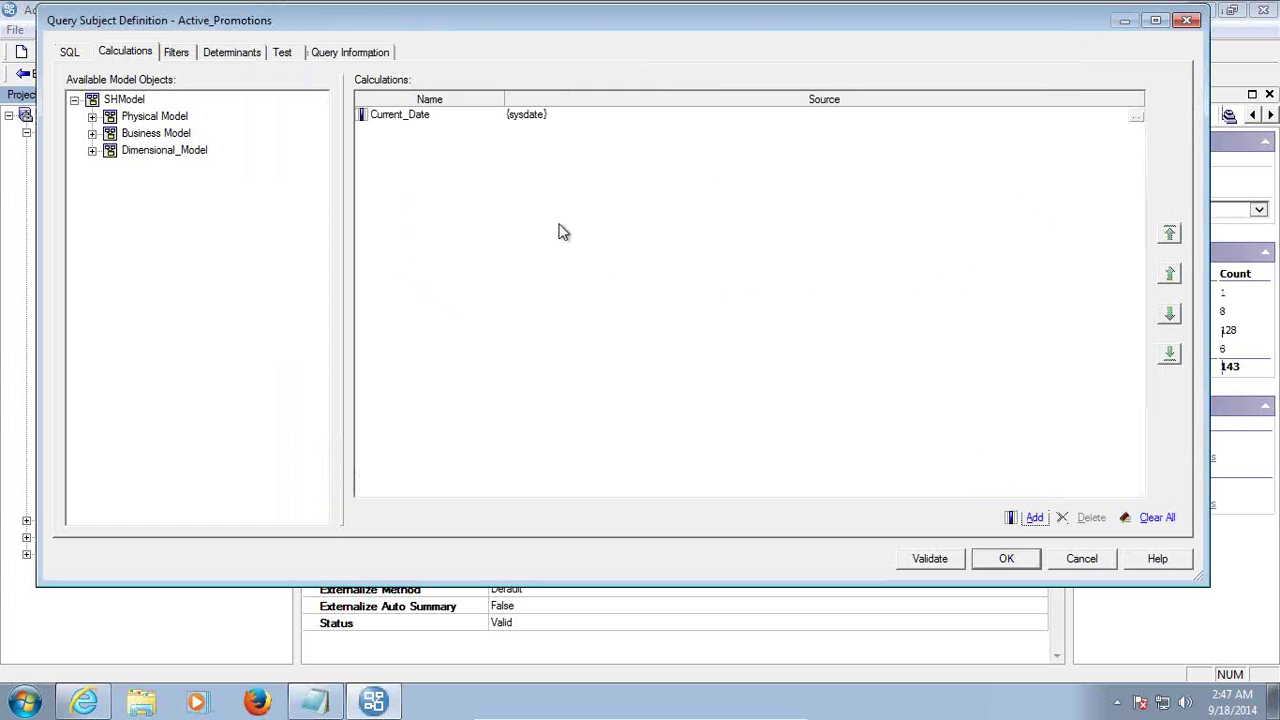
left_click(281, 55)
left_click(998, 521)
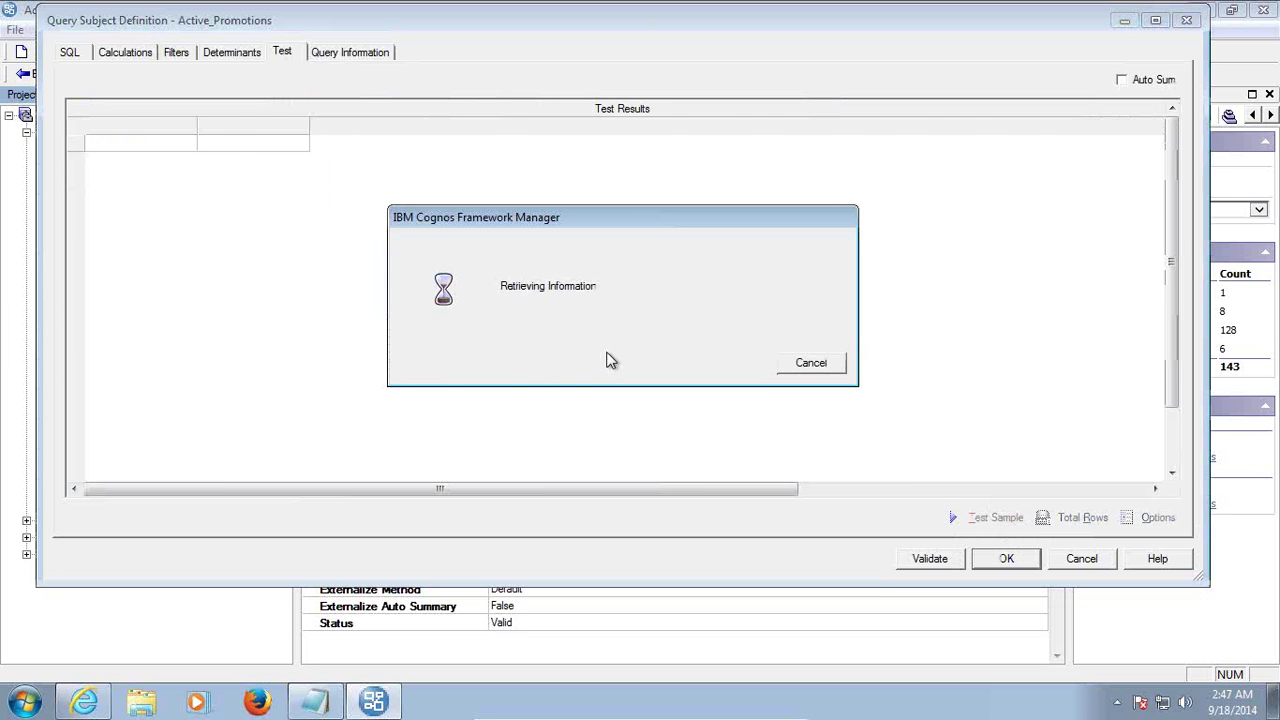
Check Current_Date reads Sep 18, 2014 2:47:49 AM beside PROMO_BEGIN_DATE, then return to Calculations
left_click_drag(414, 488, 943, 488)
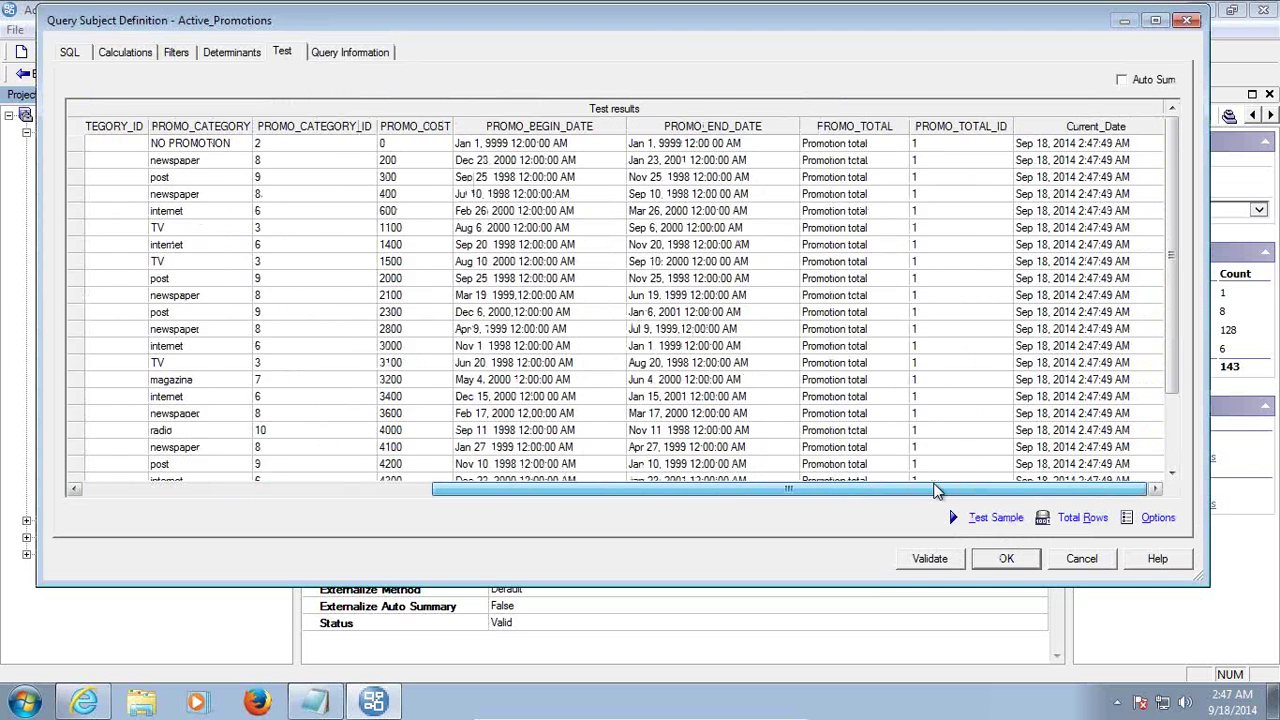
left_click(1091, 147)
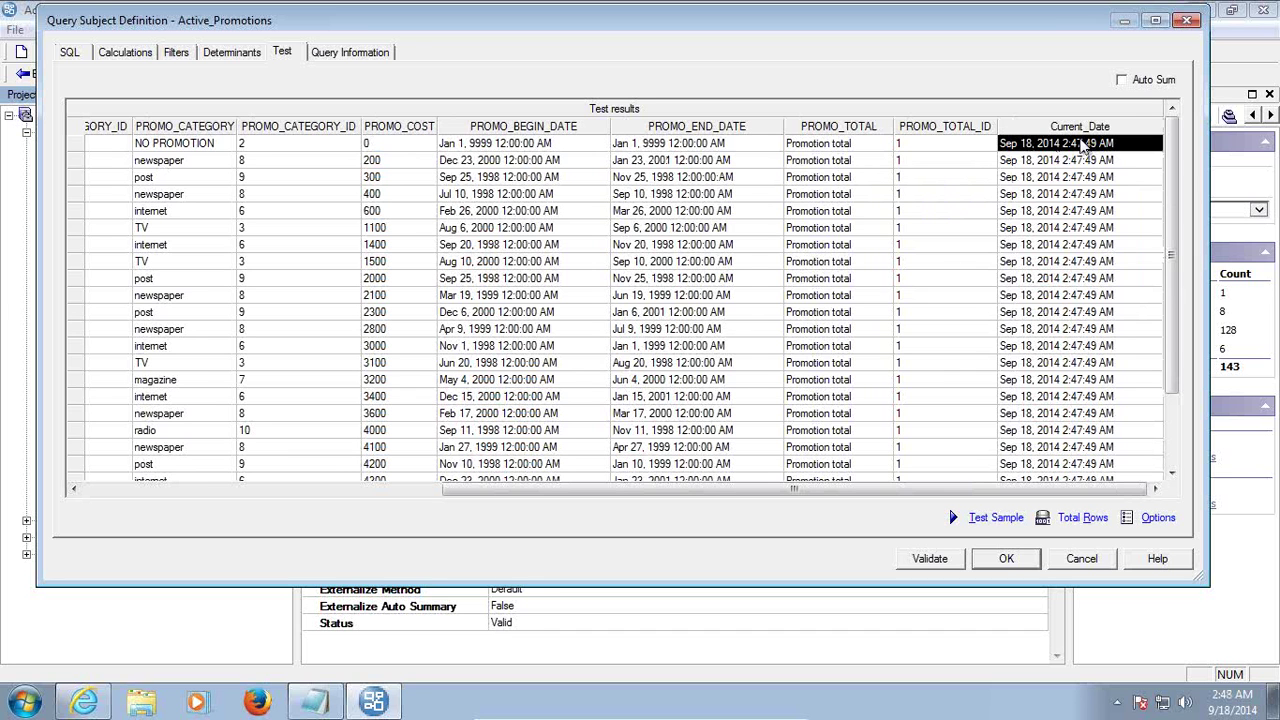
left_click(550, 147)
left_click(1028, 149)
left_click(604, 168)
left_click(1046, 166)
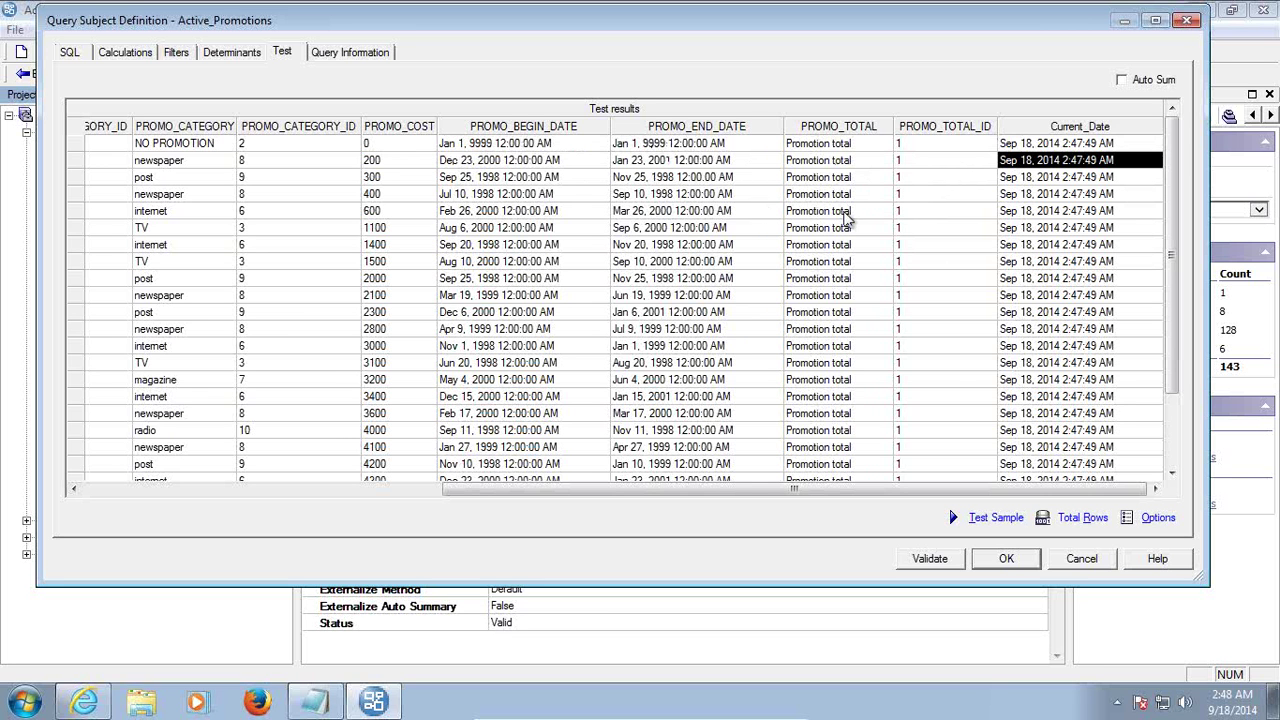
left_click(137, 56)
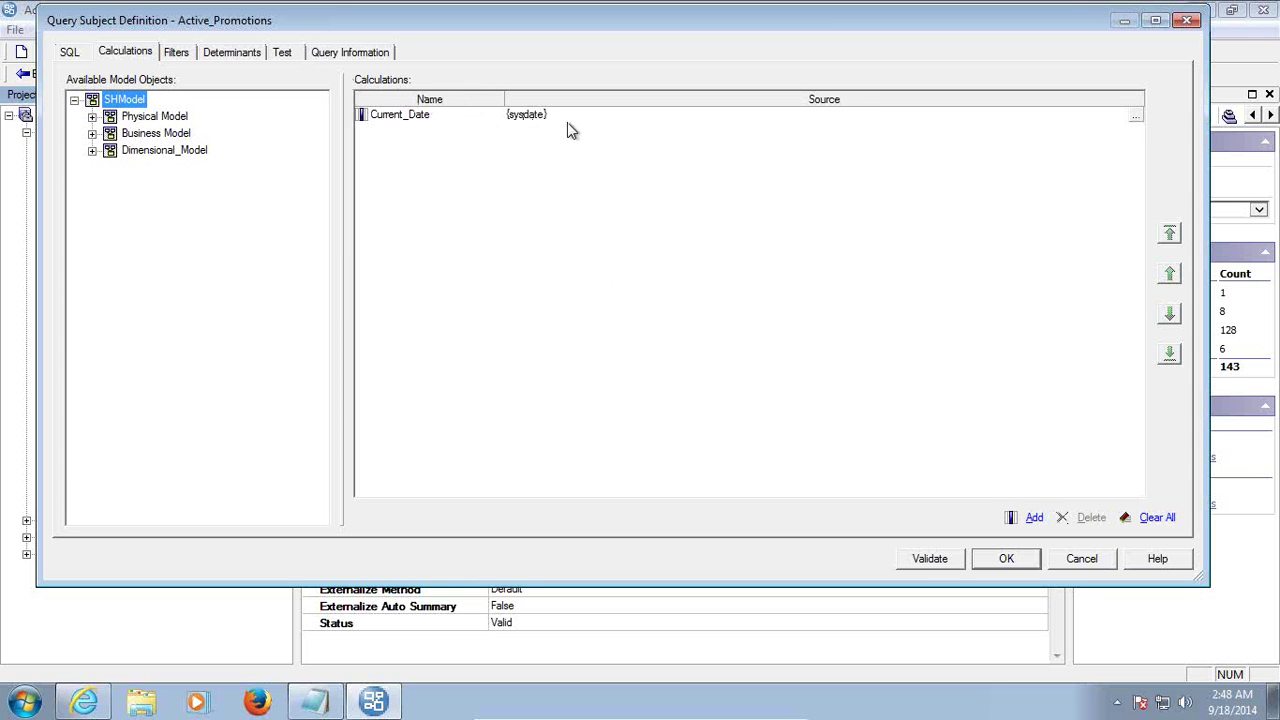
Edit the Notepad note on 13 Months Rolling, 17th Sep 2014 to 17th Aug 2013, 12:00AM
left_click(316, 700)
scroll(660, 572, "down", 1)
left_click_drag(686, 552, 592, 552)
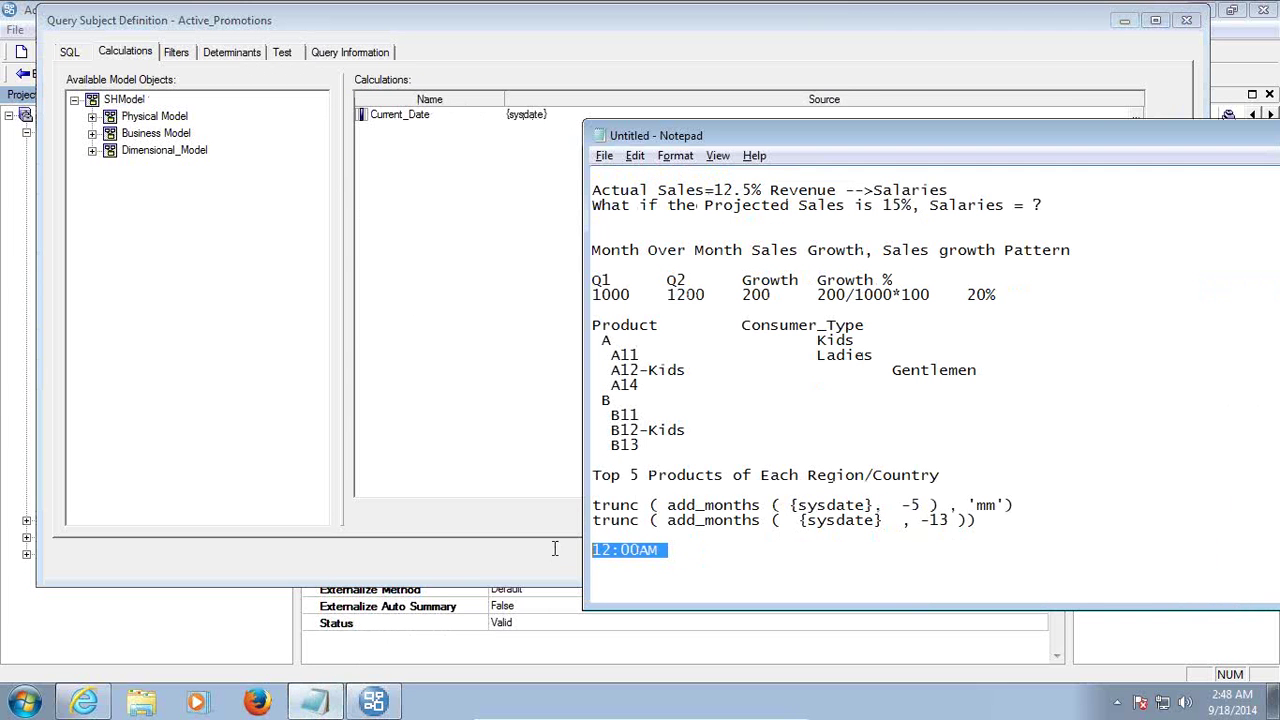
left_click(726, 545)
key("Return")
key("Return")
key("Return")
key("Return")
key("Return")
key("Return")
key("Return")
key("Return")
key("Return")
key("Return")
key("Return")
key("Return")
key("Return")
key("Return")
key("Return")
key("Return")
key("Return")
key("Return")
key("Return")
key("Return")
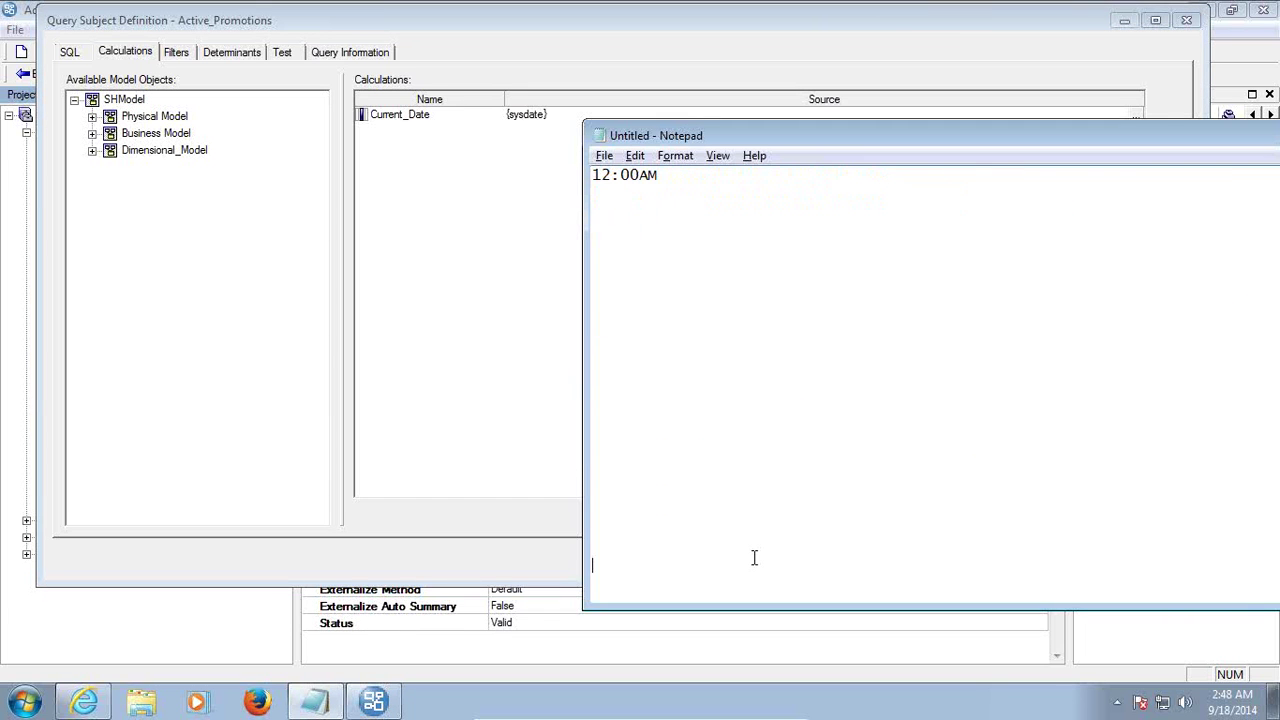
key("Up")
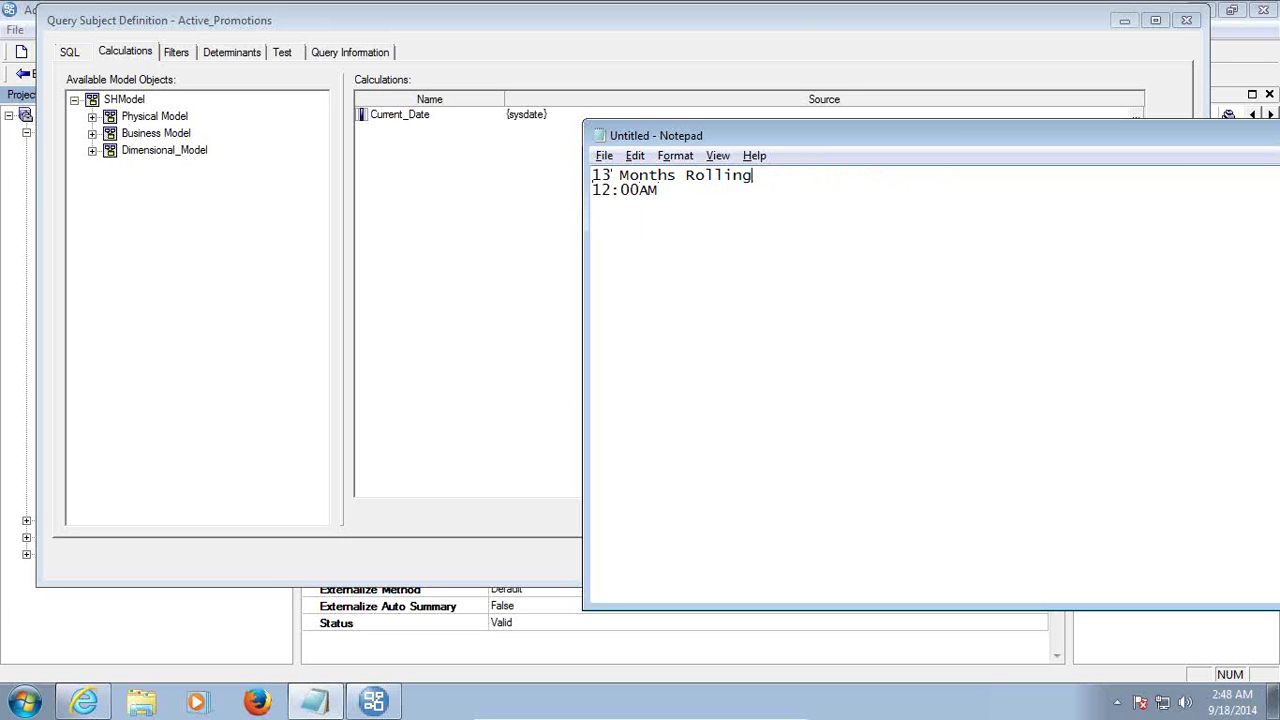
key("Home")
key("Return")
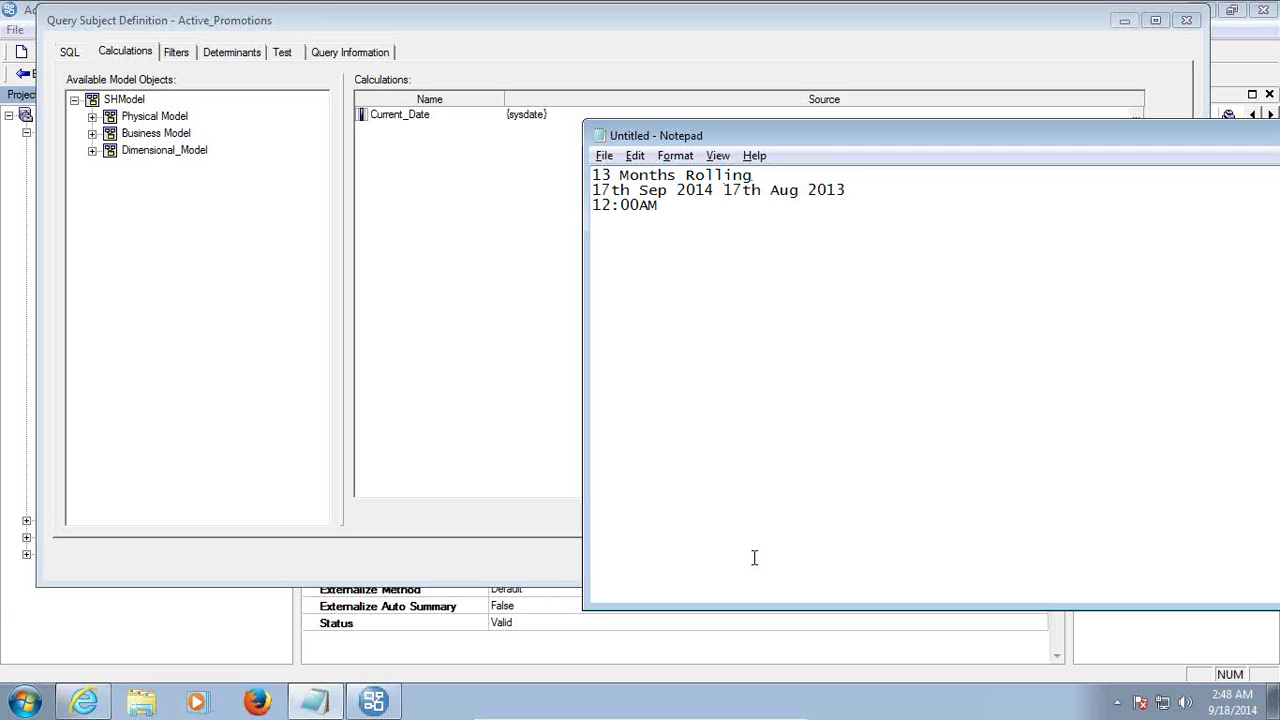
type("to")
key("shift+Home")
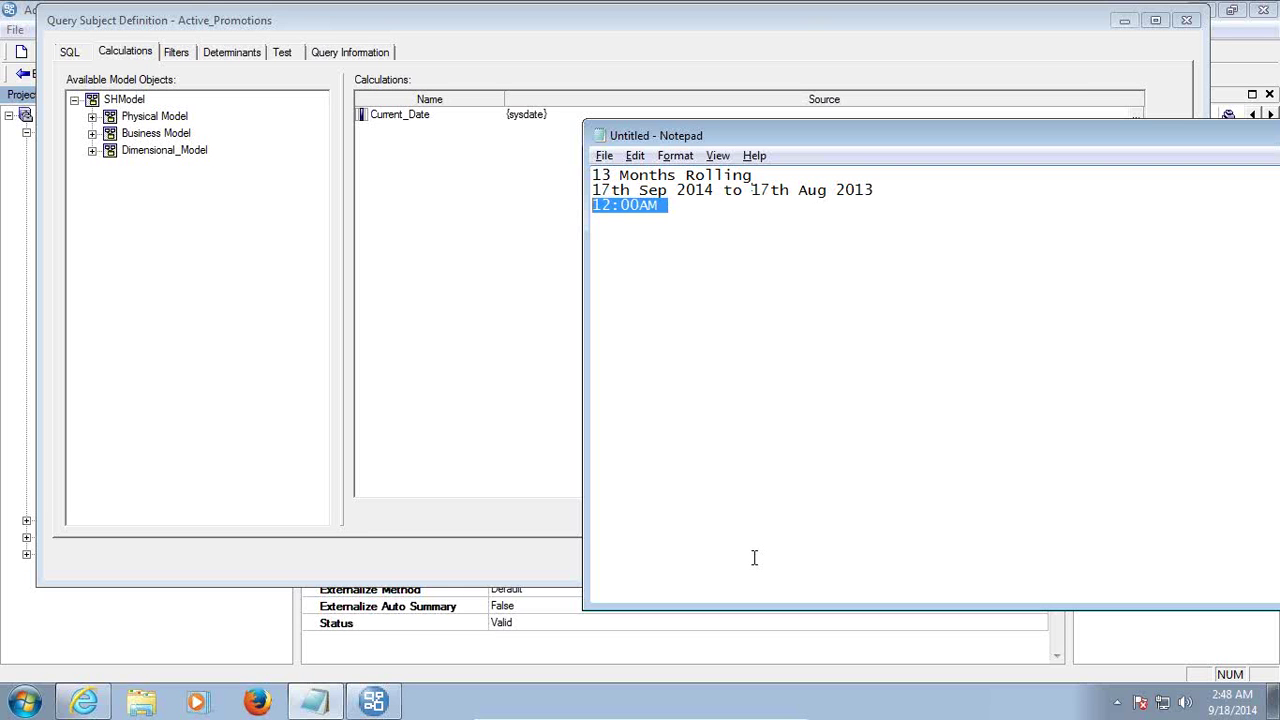
left_click(496, 448)
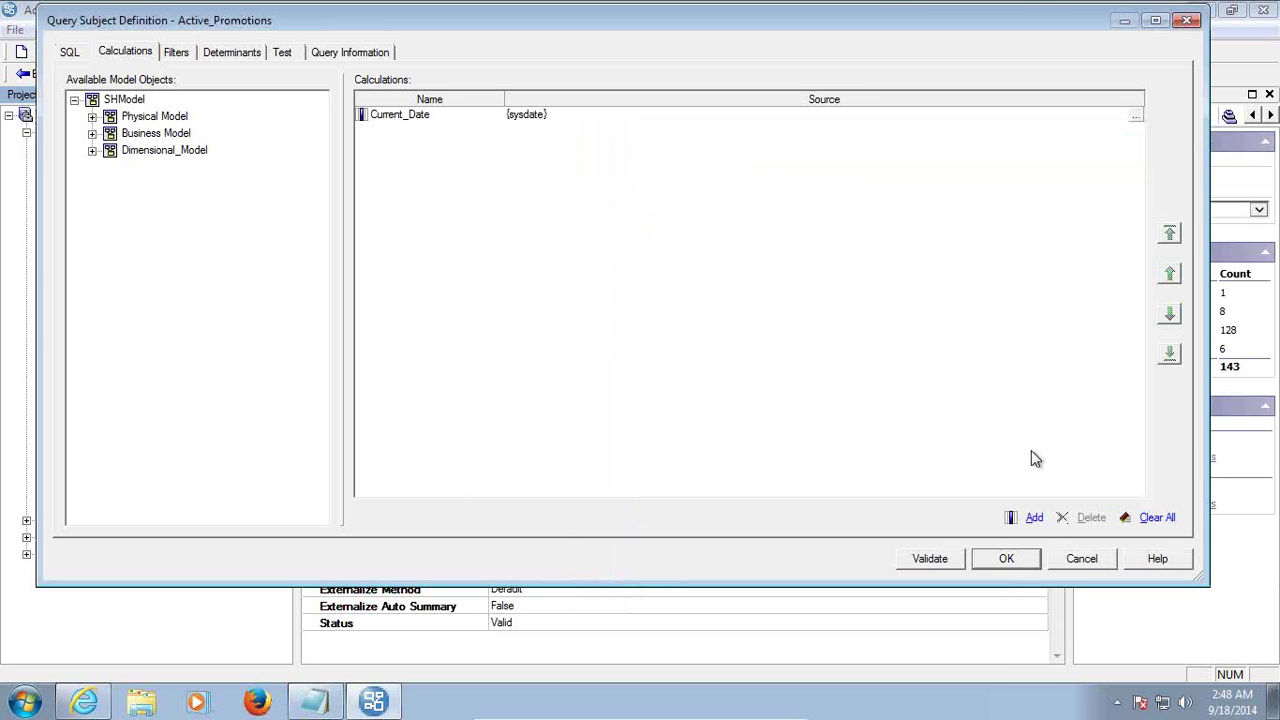
Add a calculation named 13_Month_Before and browse the Oracle vendor-specific functions
left_click(1033, 521)
left_click_drag(781, 84, 614, 62)
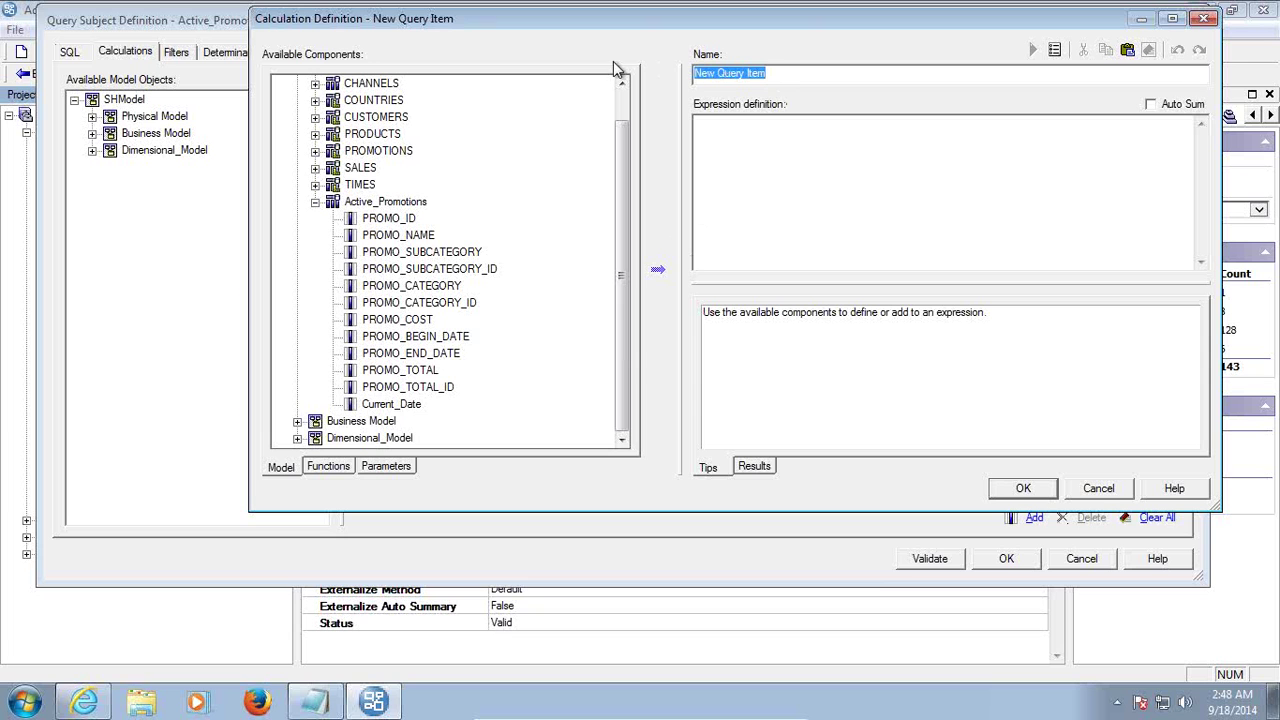
type("13_Month_Before")
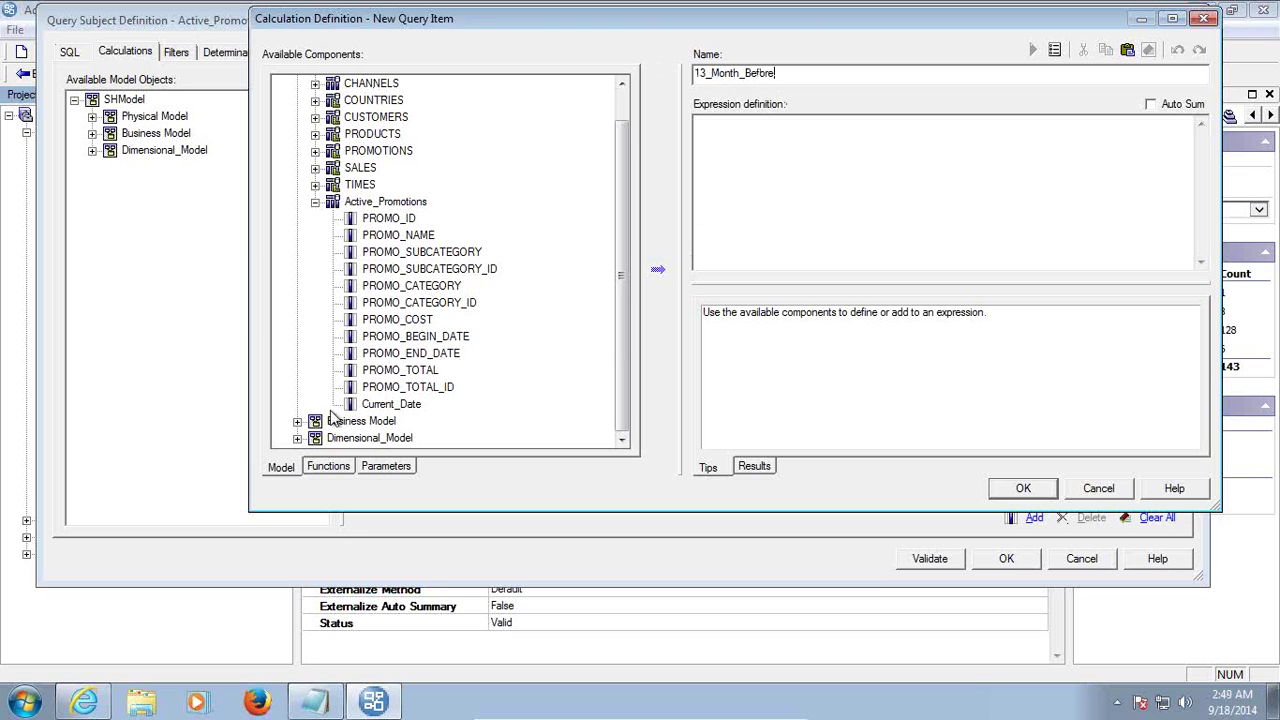
left_click(328, 467)
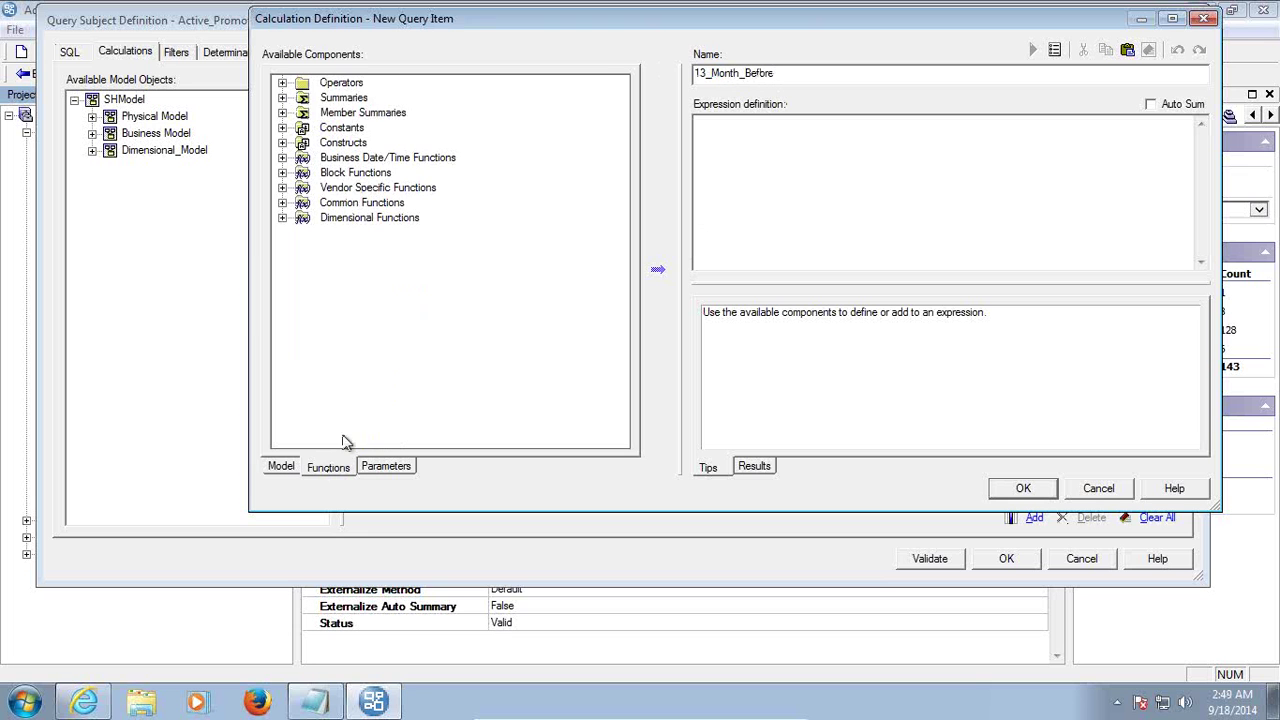
left_click(282, 188)
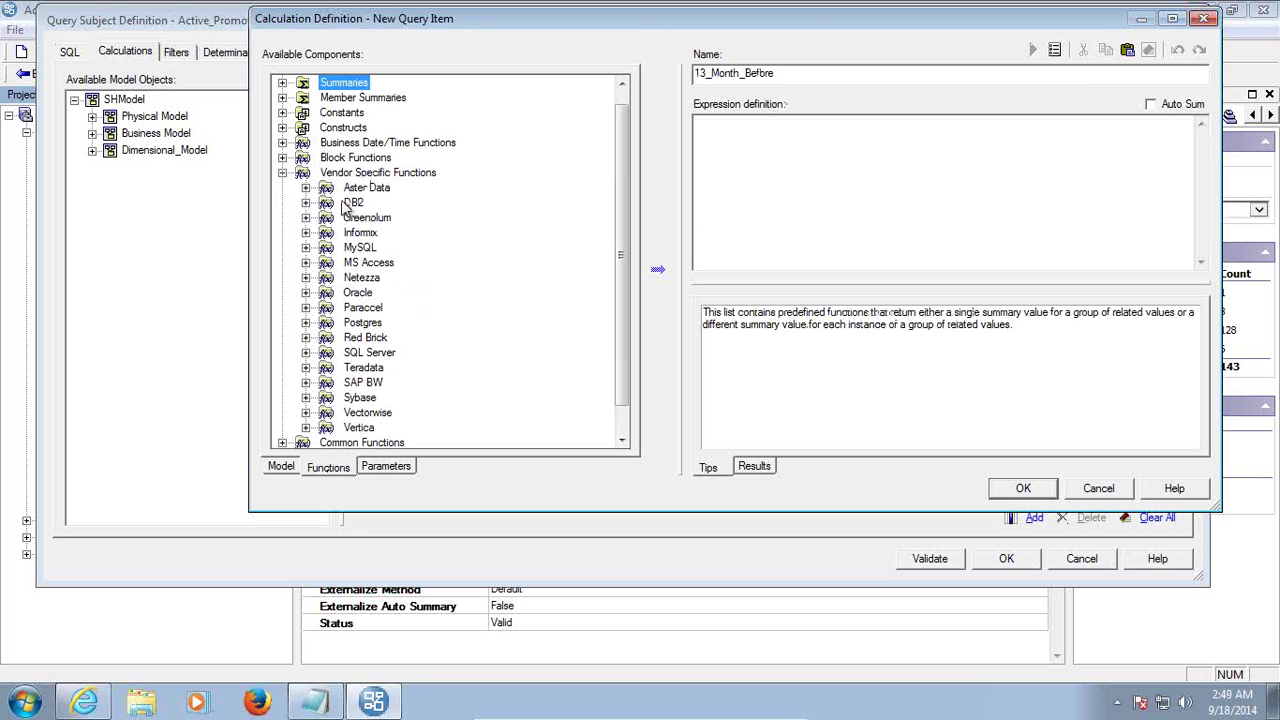
left_click(306, 292)
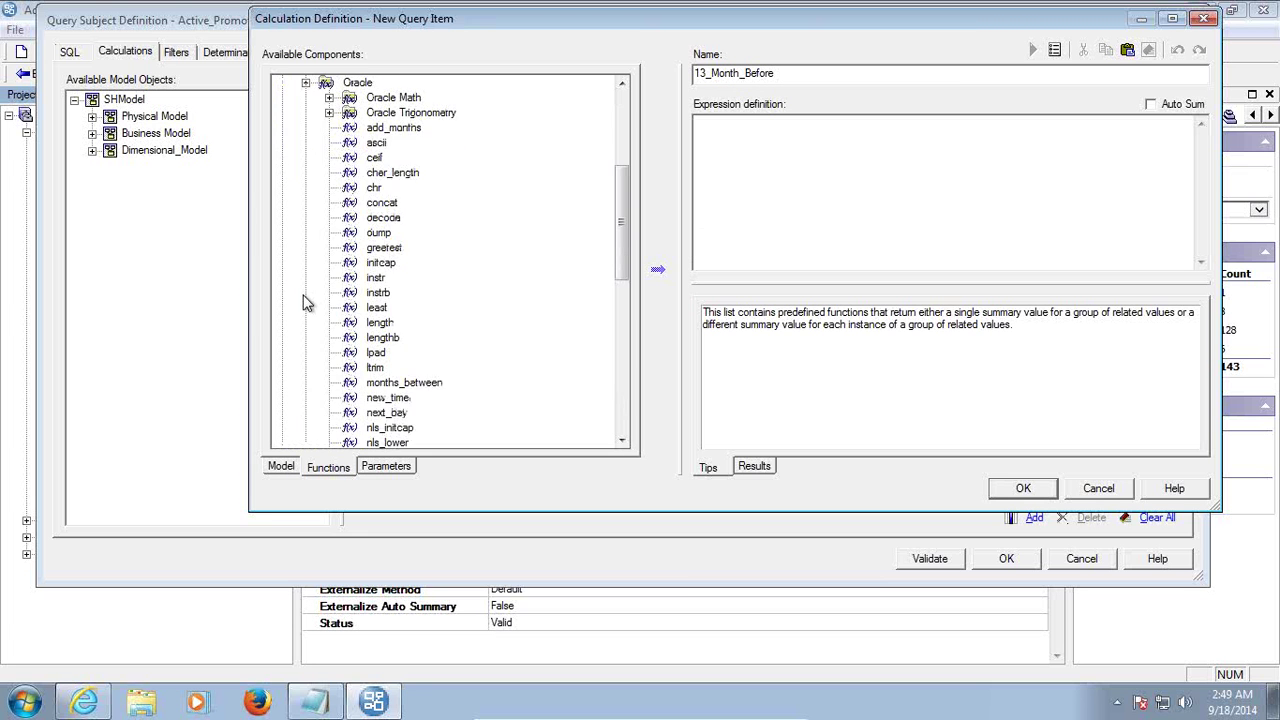
scroll(437, 256, "down", 2)
scroll(440, 260, "up", 2)
scroll(400, 182, "up", 1)
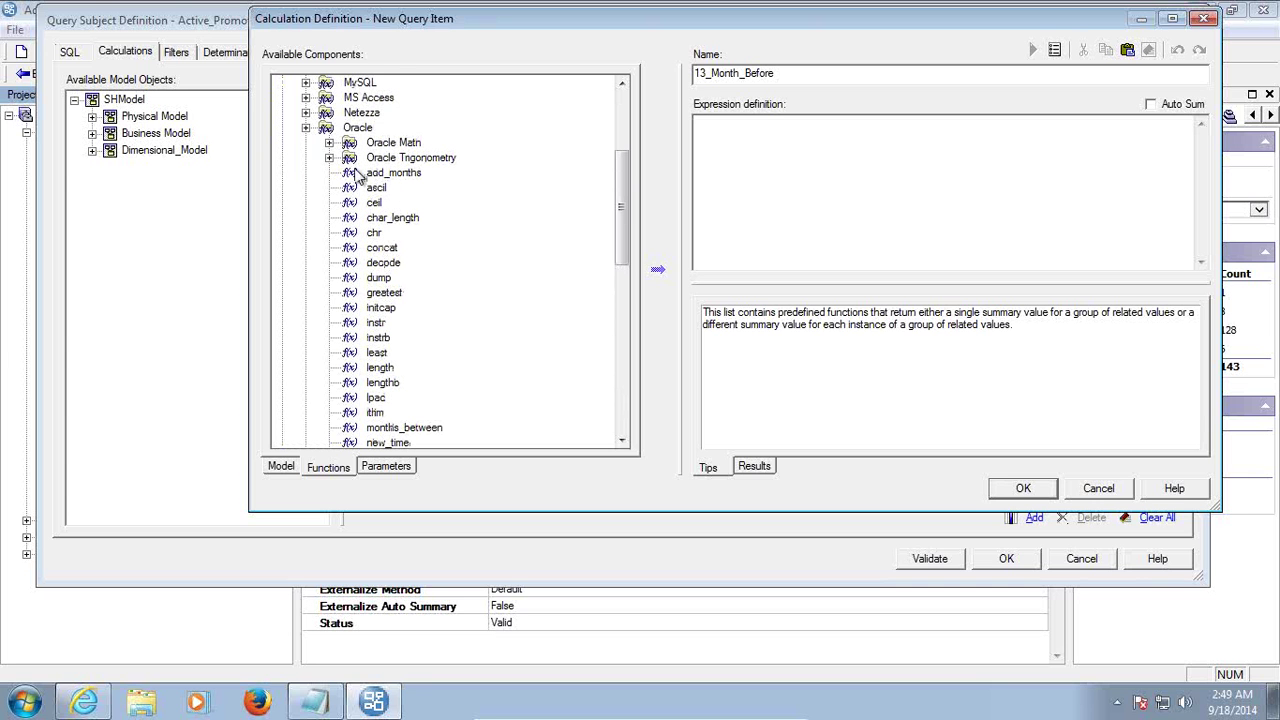
scroll(420, 220, "down", 2)
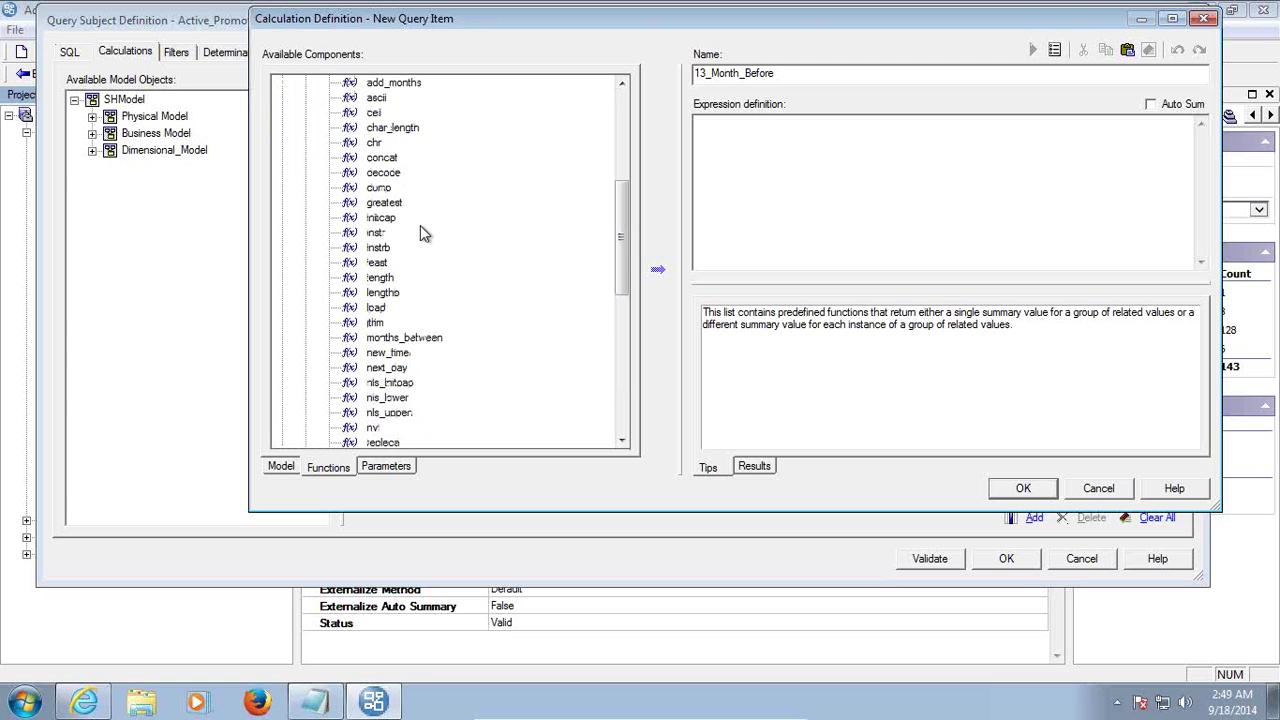
scroll(423, 228, "up", 2)
Build the expression add_months ( {sysdate} , -13) and confirm the calculation
left_click(392, 176)
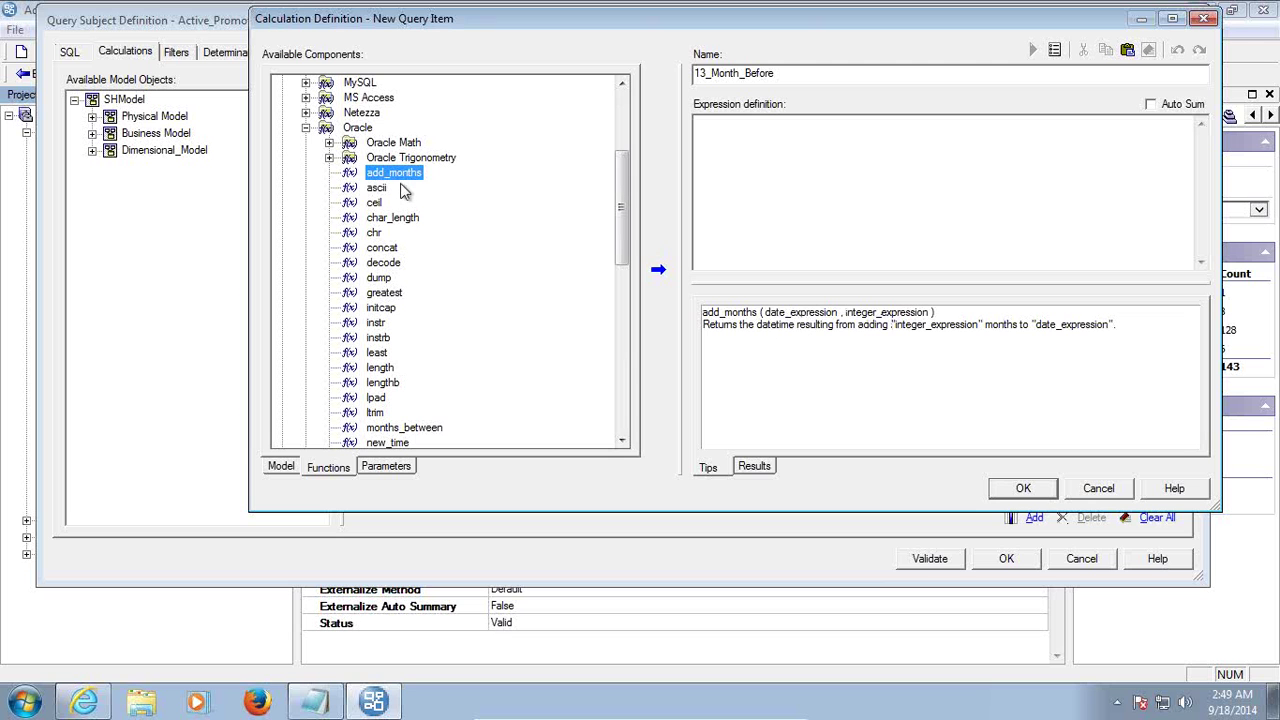
left_click(658, 273)
left_click(658, 274)
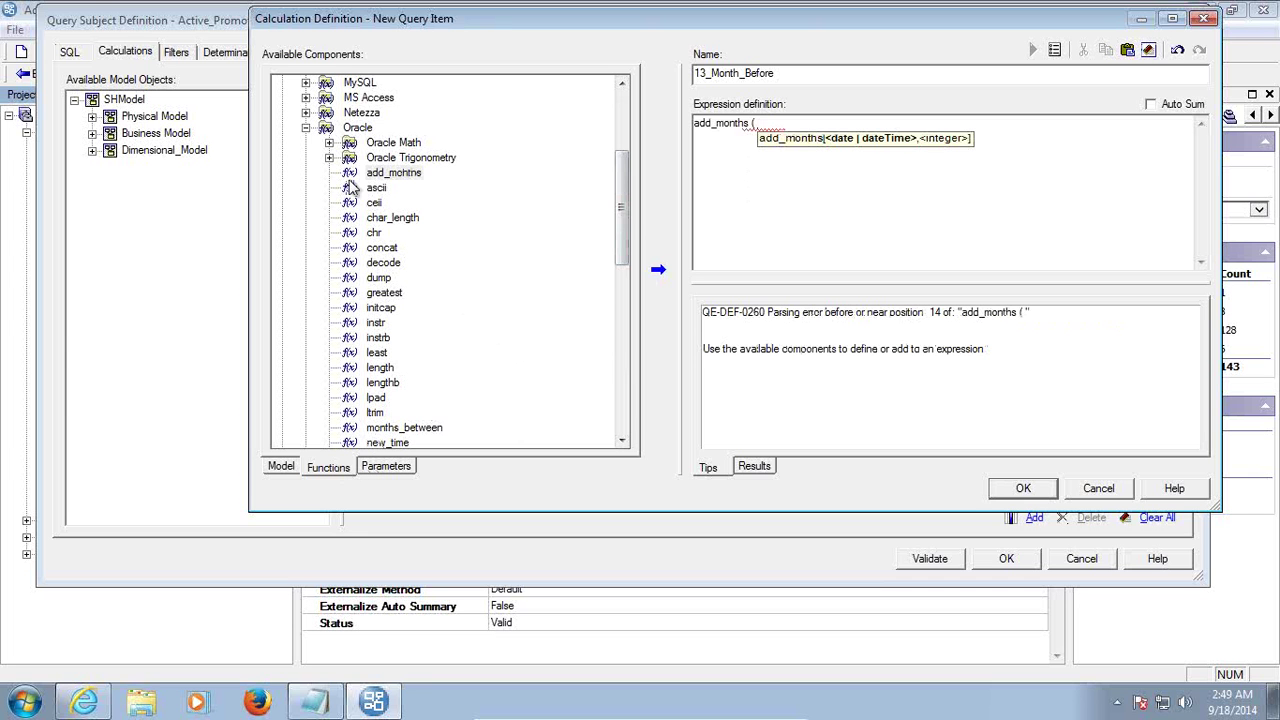
left_click_drag(621, 207, 621, 380)
left_click(387, 247)
left_click(658, 269)
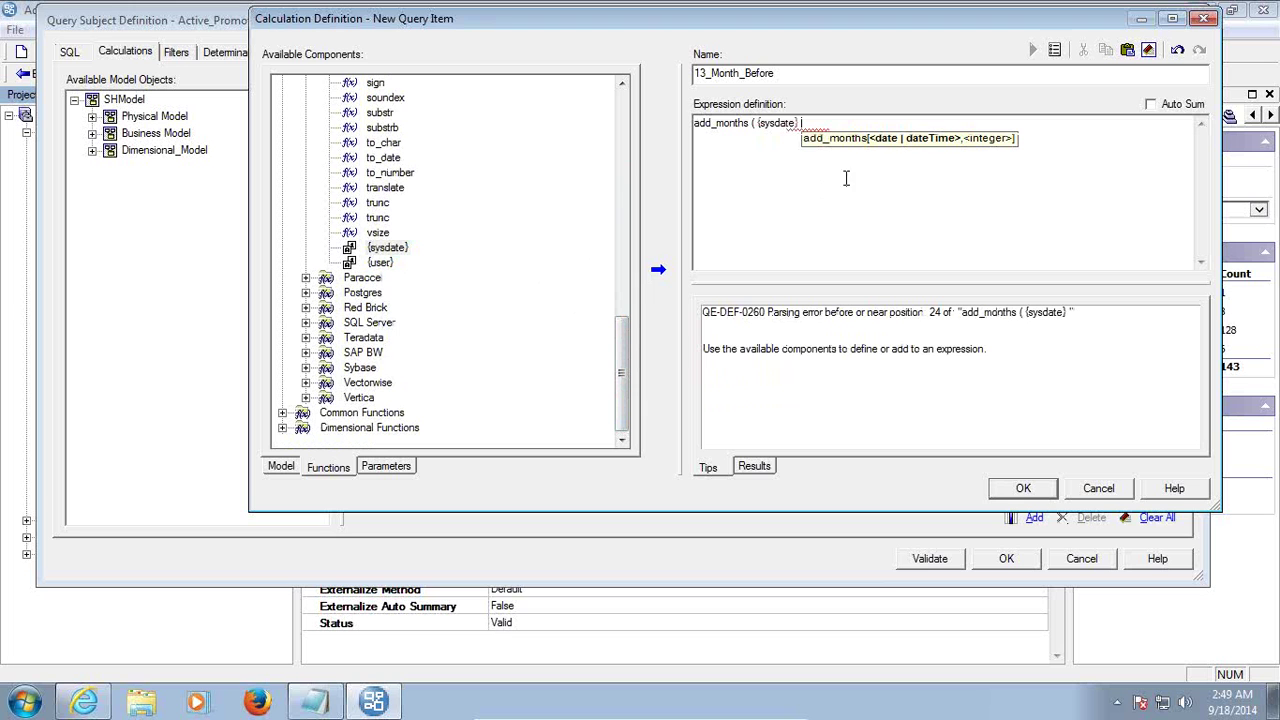
type(", -13")
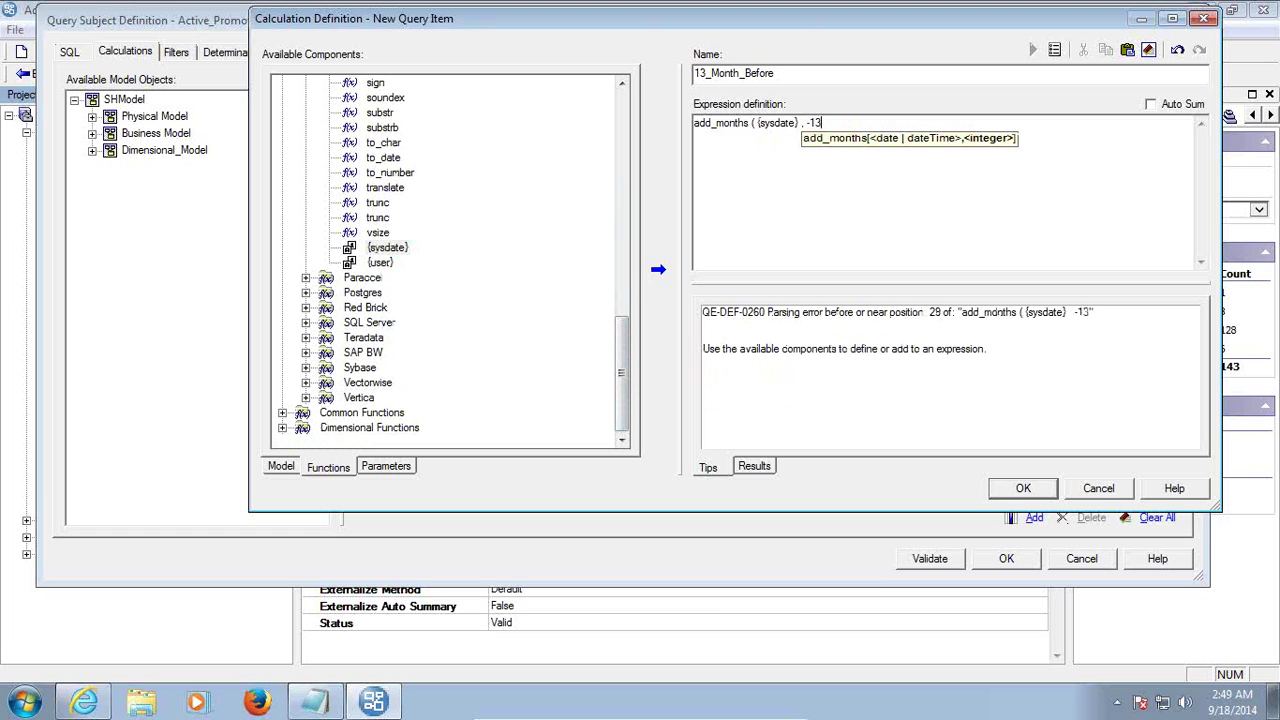
type(")")
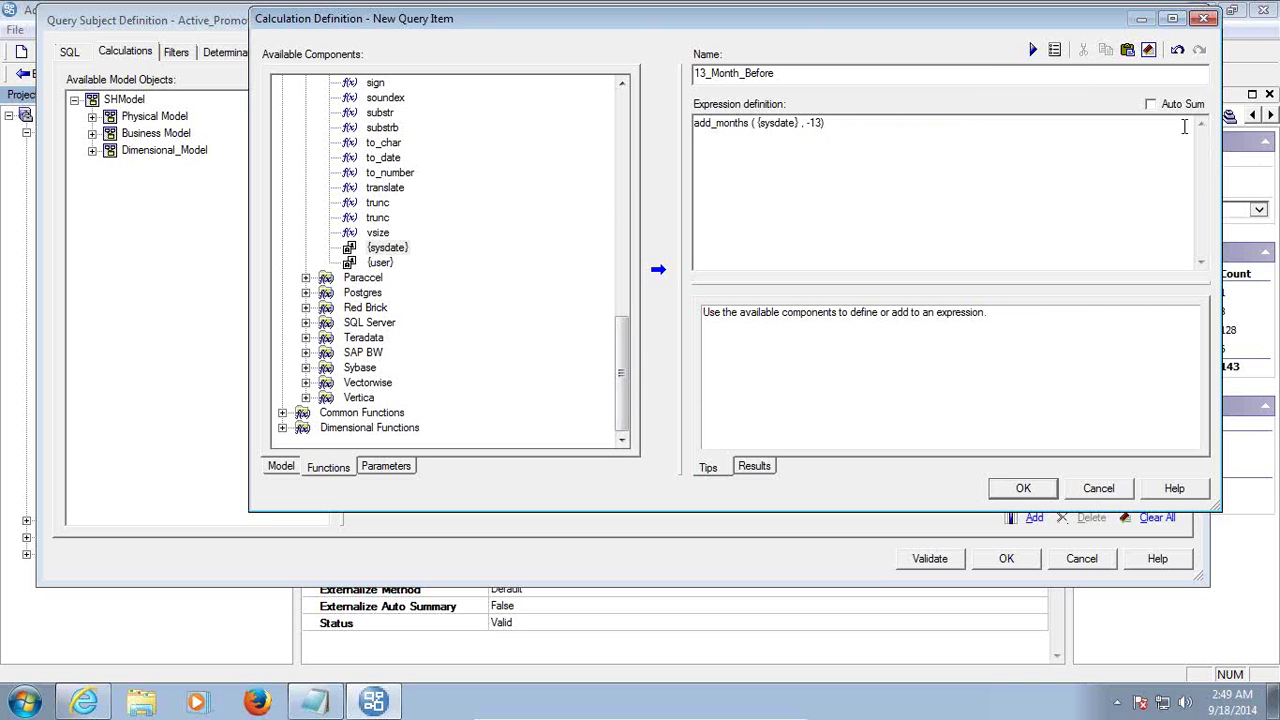
left_click(1008, 487)
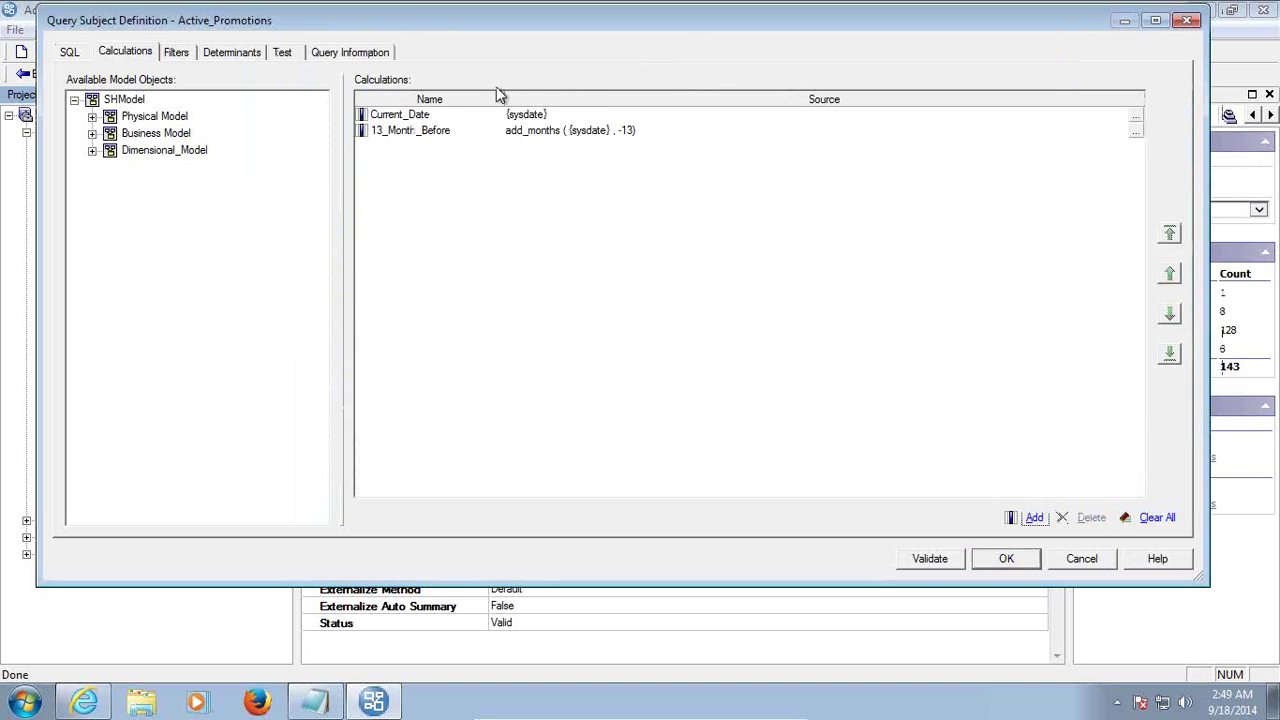
Test the sample, confirming 13_Month_Before shows Aug 18, 2013 2:49:59 AM, then return to Calculations
left_click(283, 53)
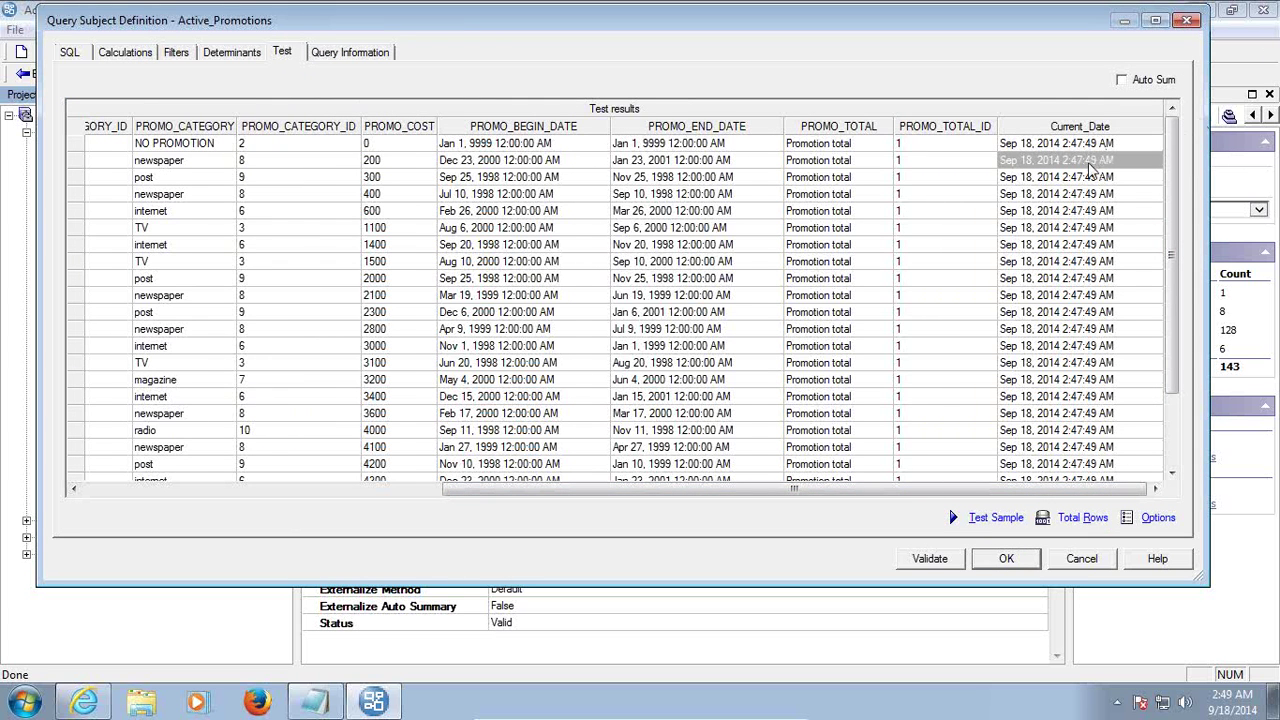
left_click_drag(905, 490, 990, 491)
left_click(885, 198)
left_click(1026, 166)
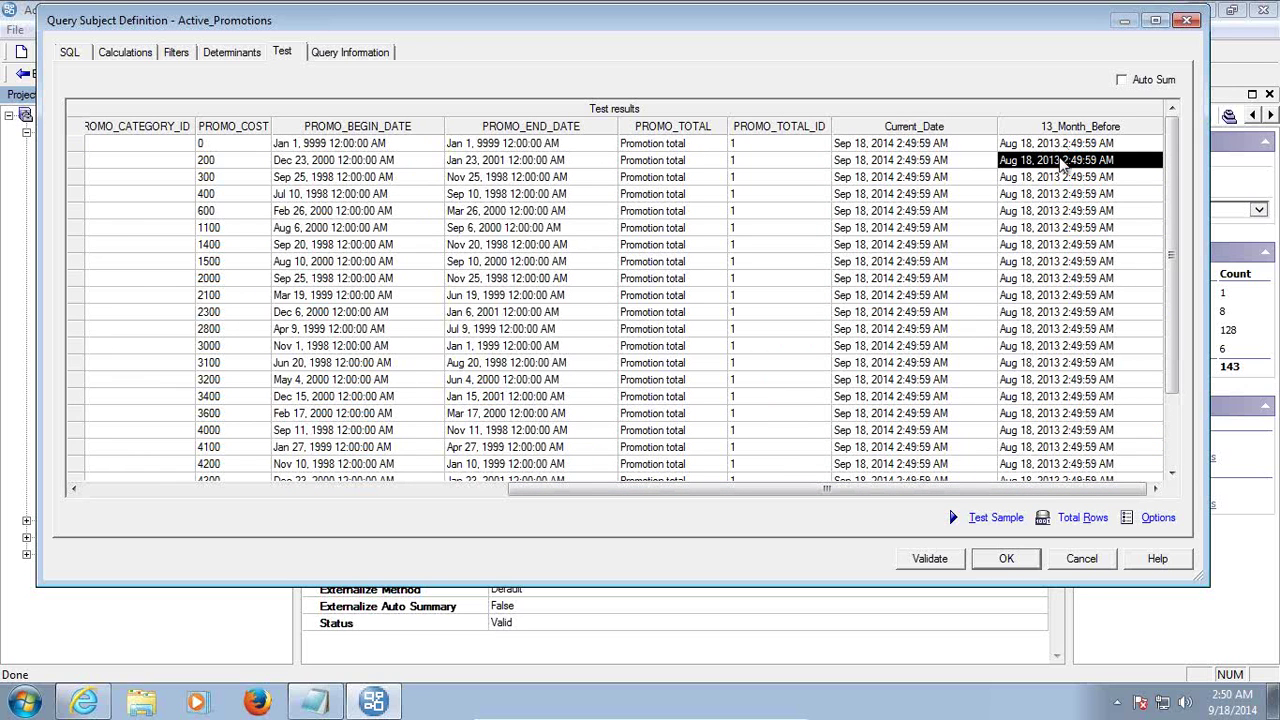
left_click(1064, 147)
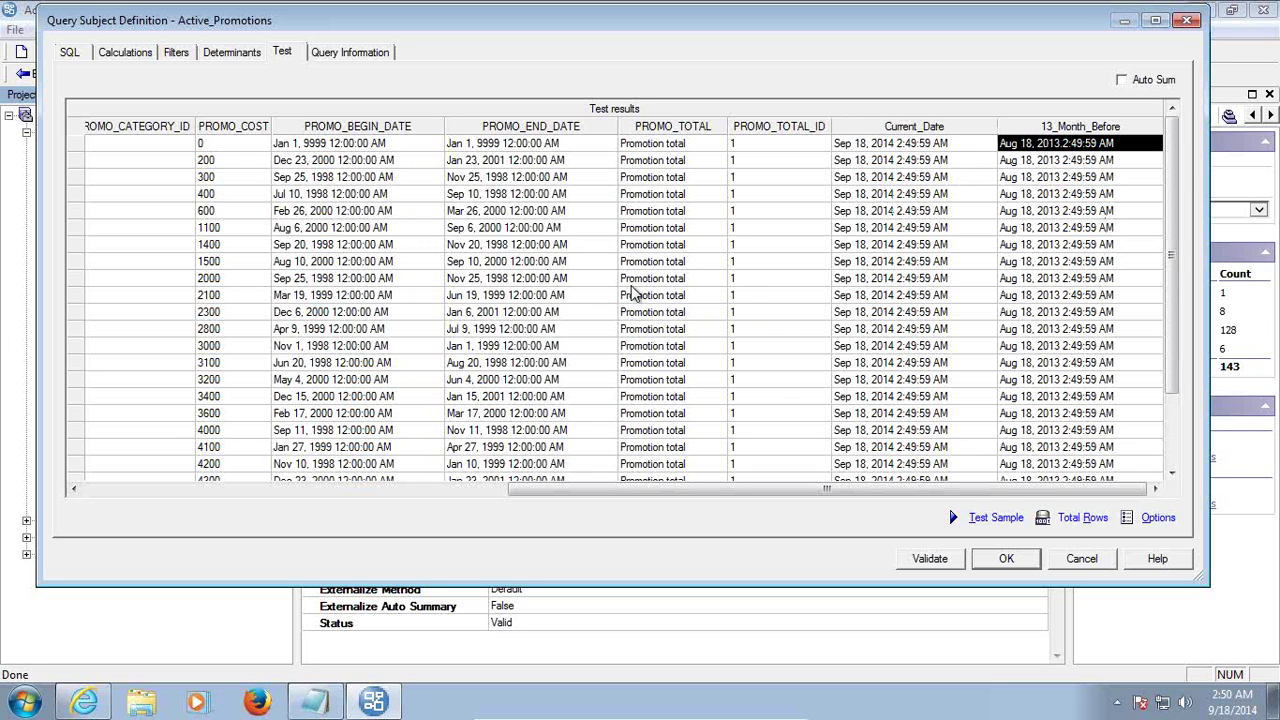
left_click(127, 55)
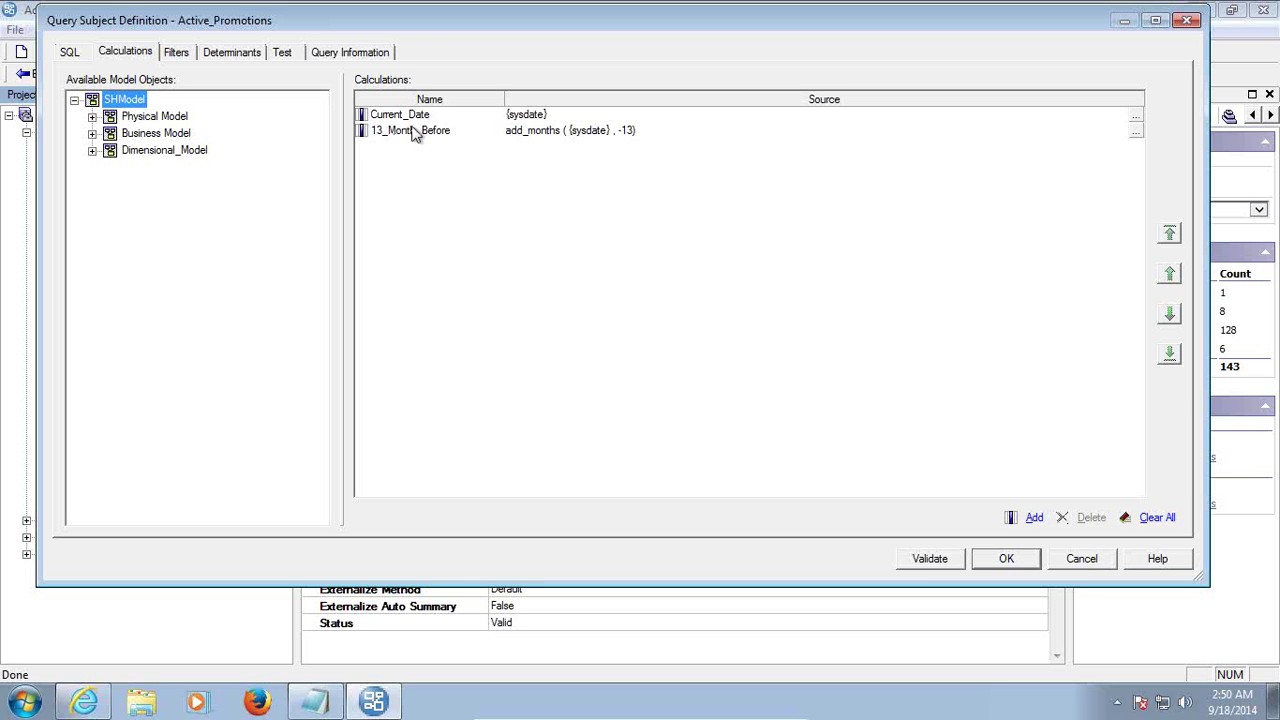
Start an extra new calculation and discard it without saving
left_click(1034, 519)
left_click_drag(540, 32, 550, 232)
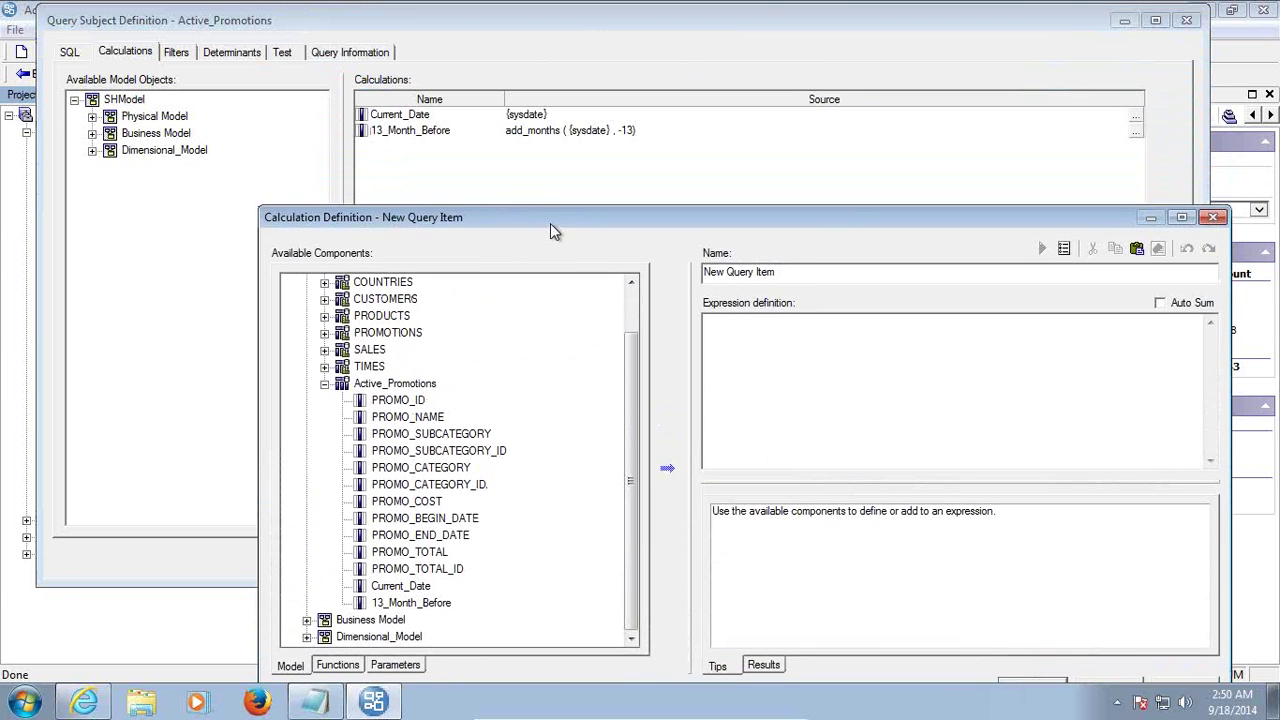
left_click_drag(820, 278, 643, 277)
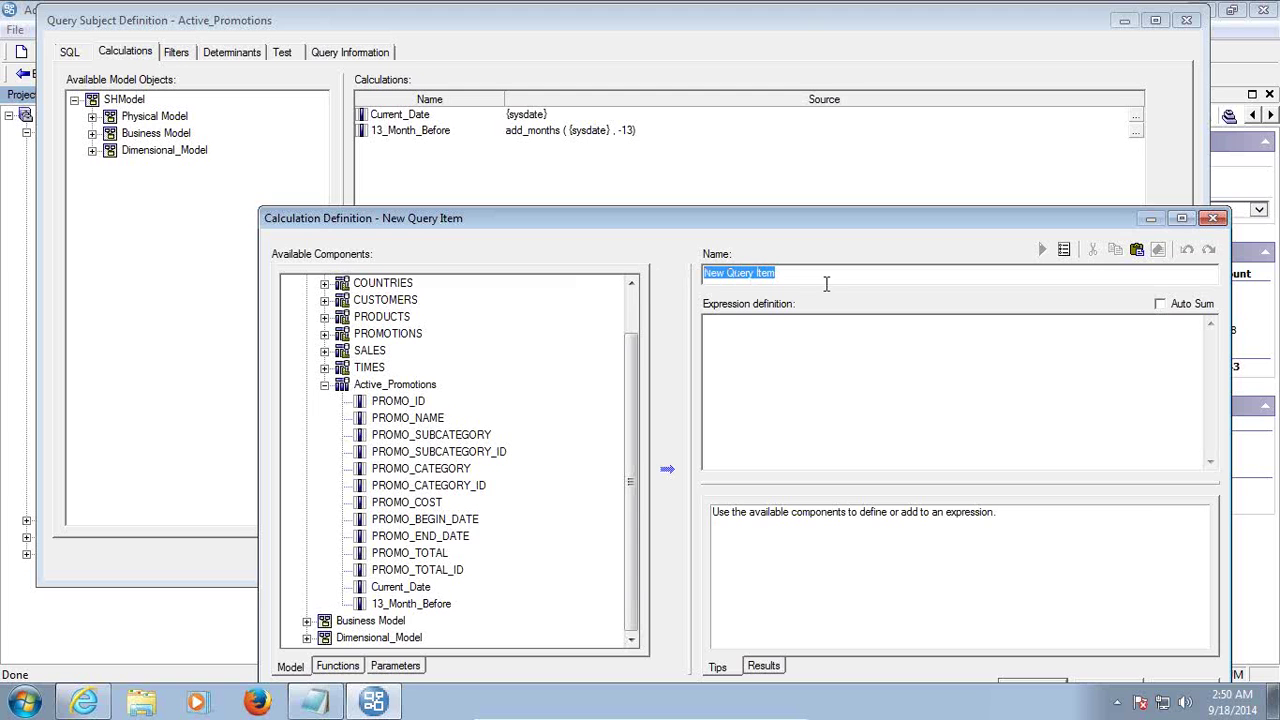
left_click(1213, 218)
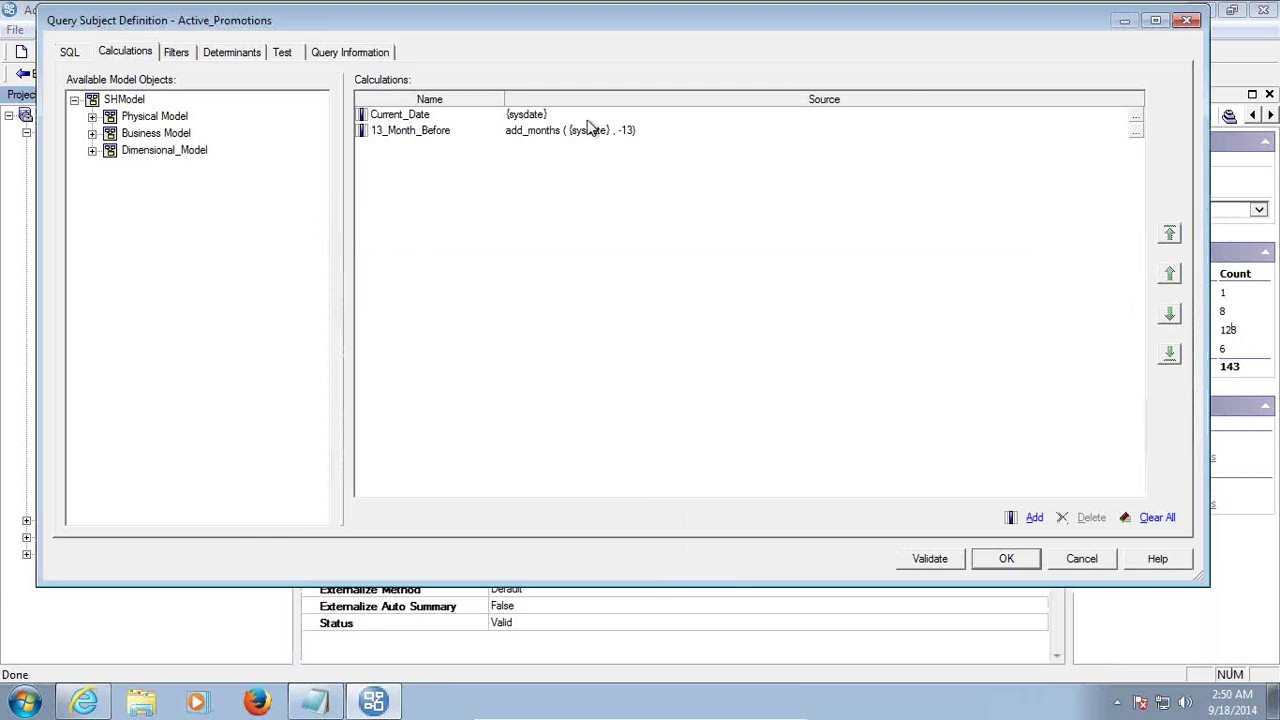
Open 13_Month_Before's definition and look up Oracle trunc's date and numeric versions
left_click(1133, 133)
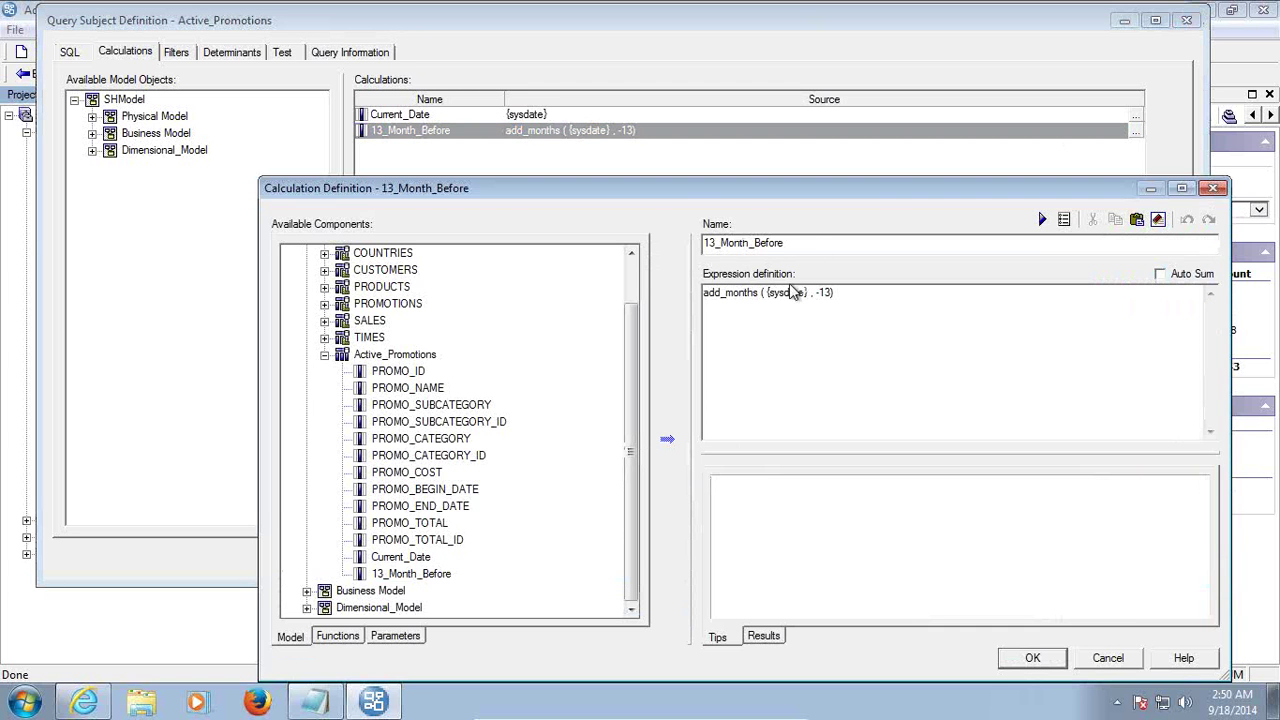
left_click_drag(851, 296, 668, 298)
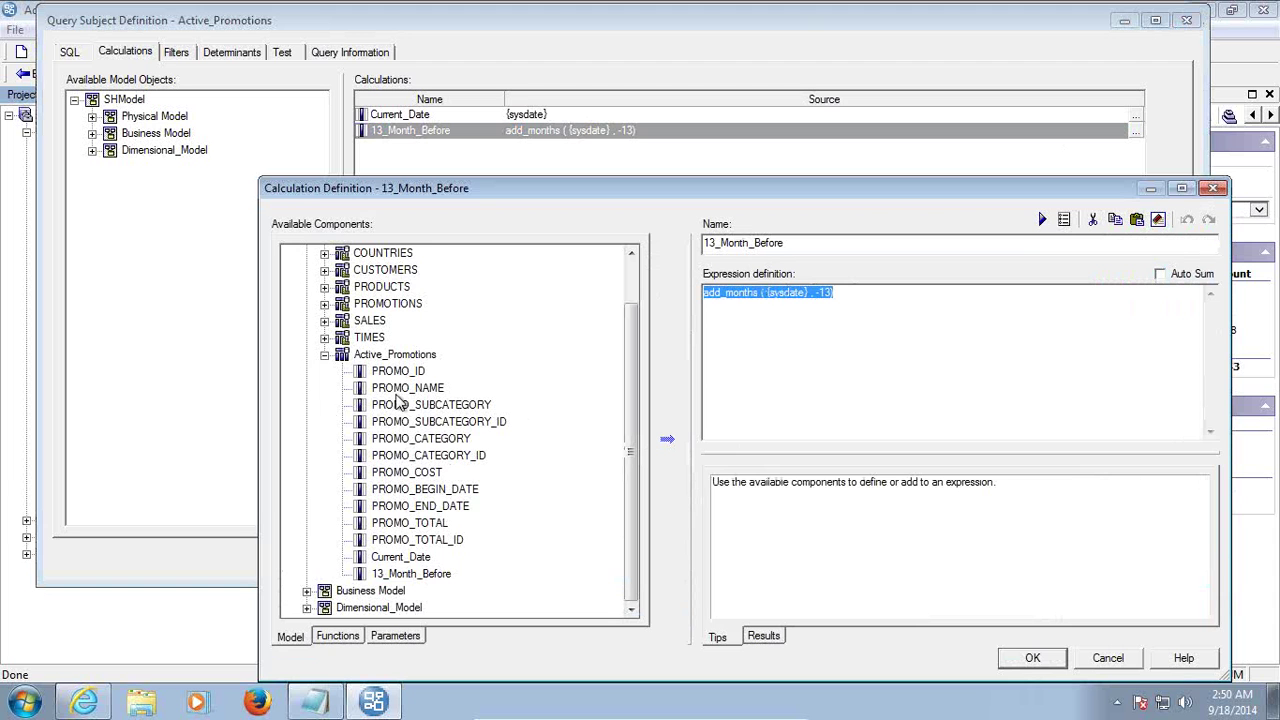
left_click(338, 636)
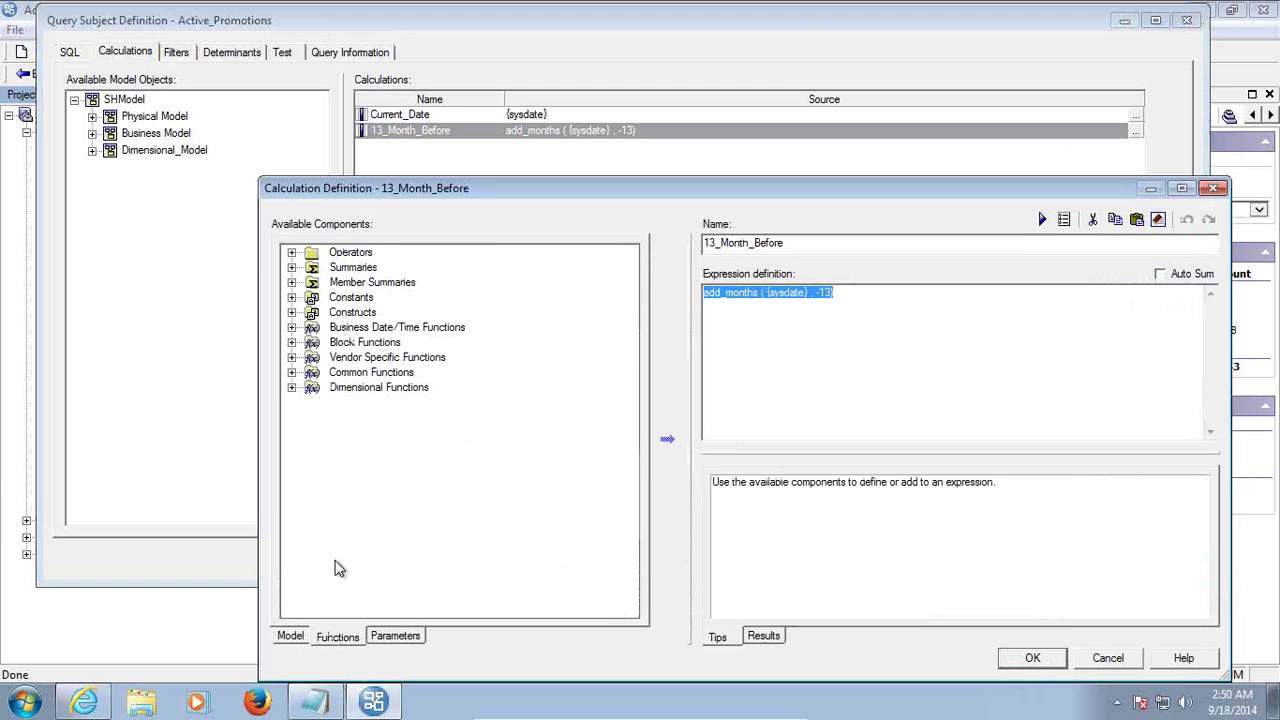
left_click(292, 358)
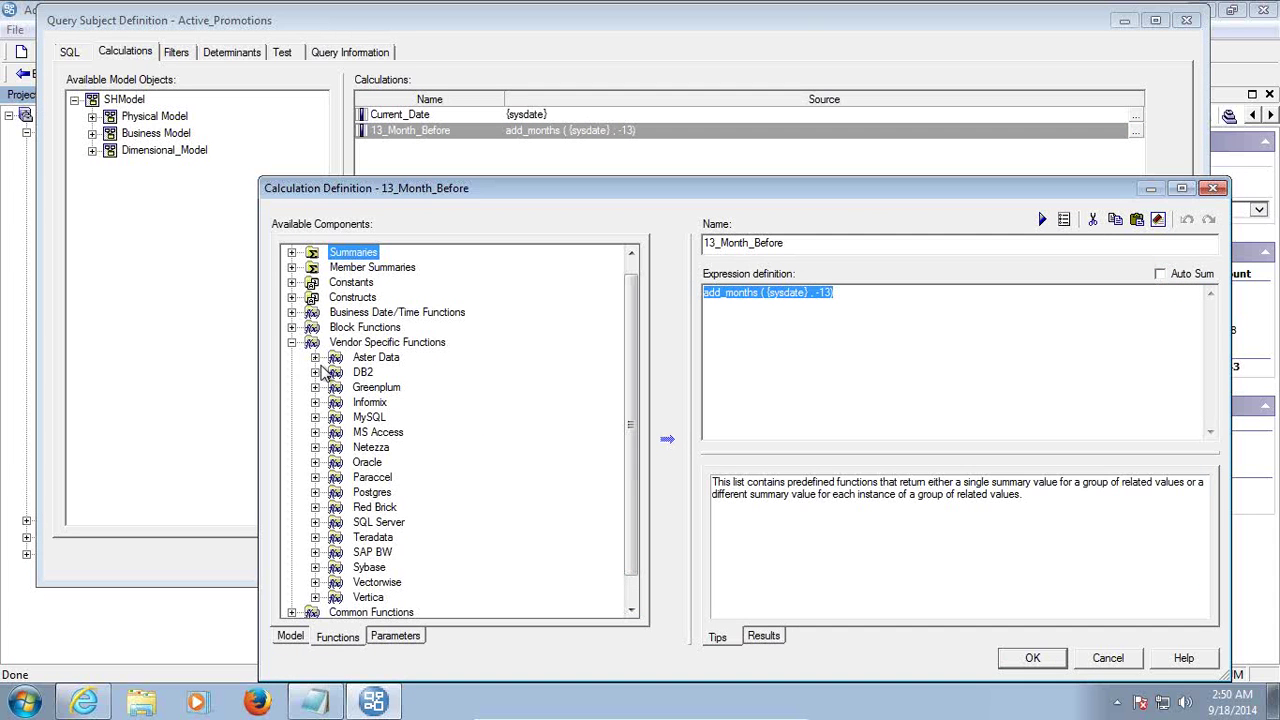
left_click(316, 466)
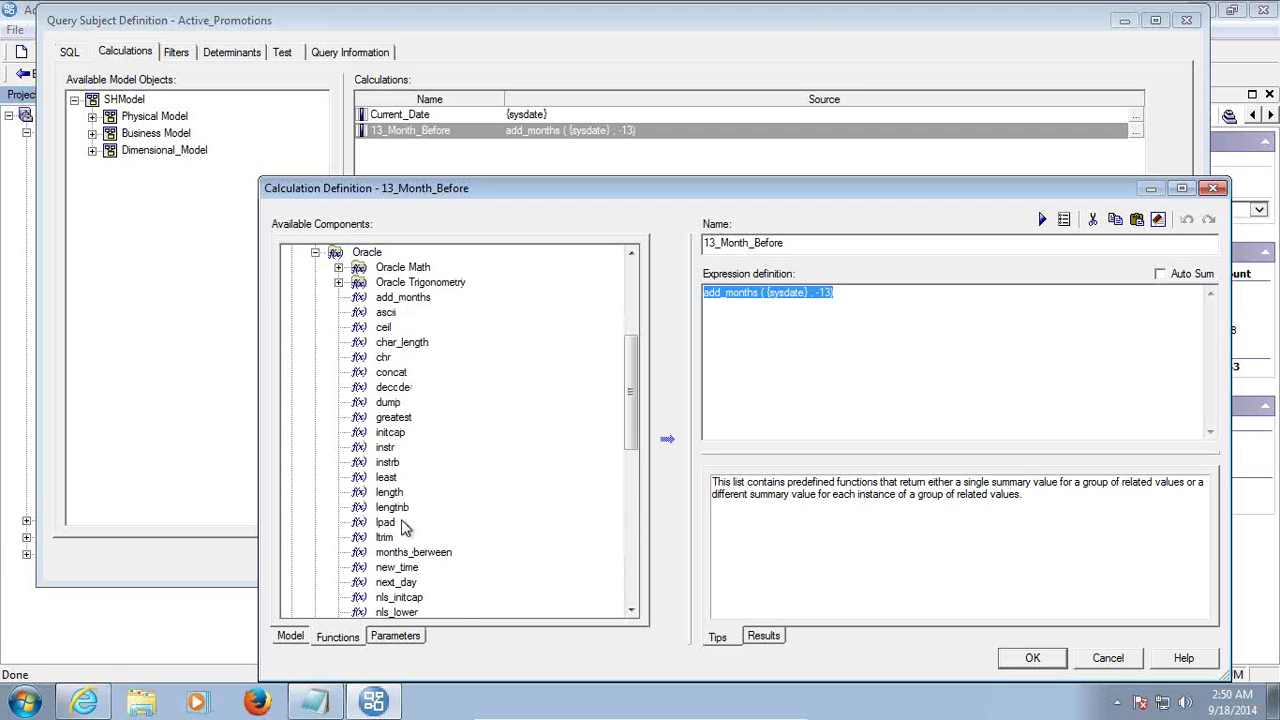
left_click_drag(628, 438, 625, 535)
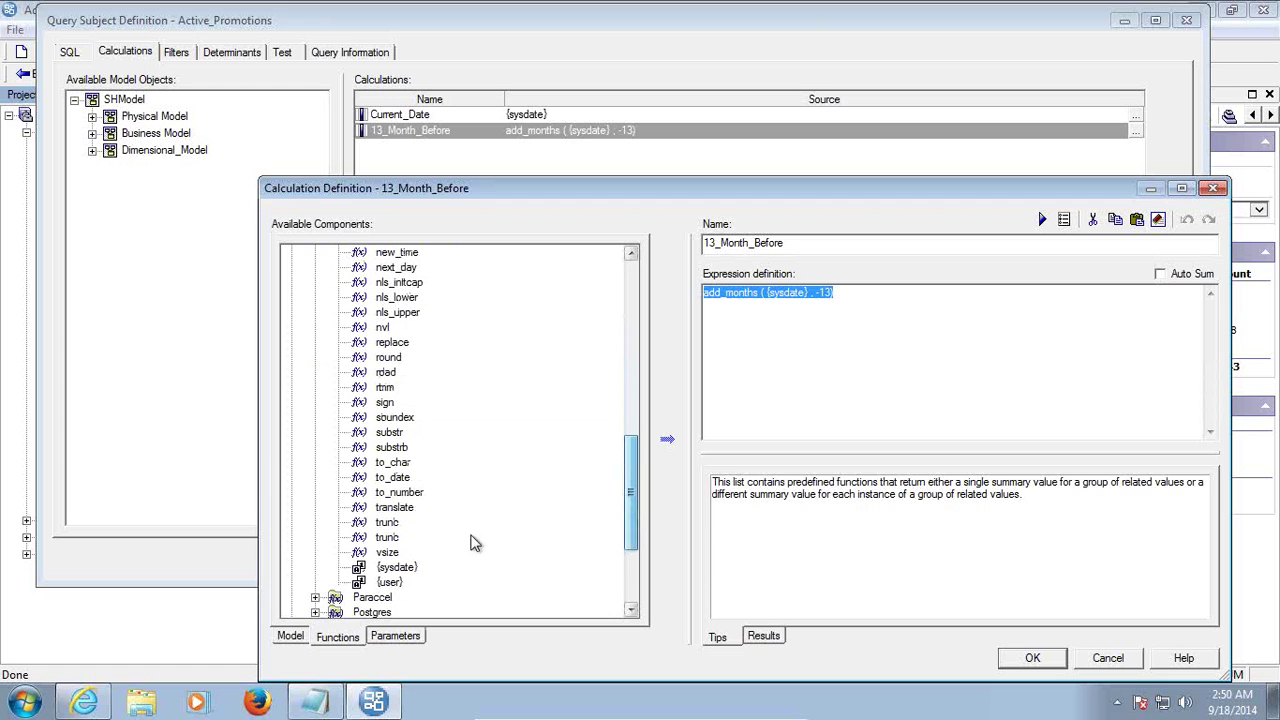
left_click(388, 523)
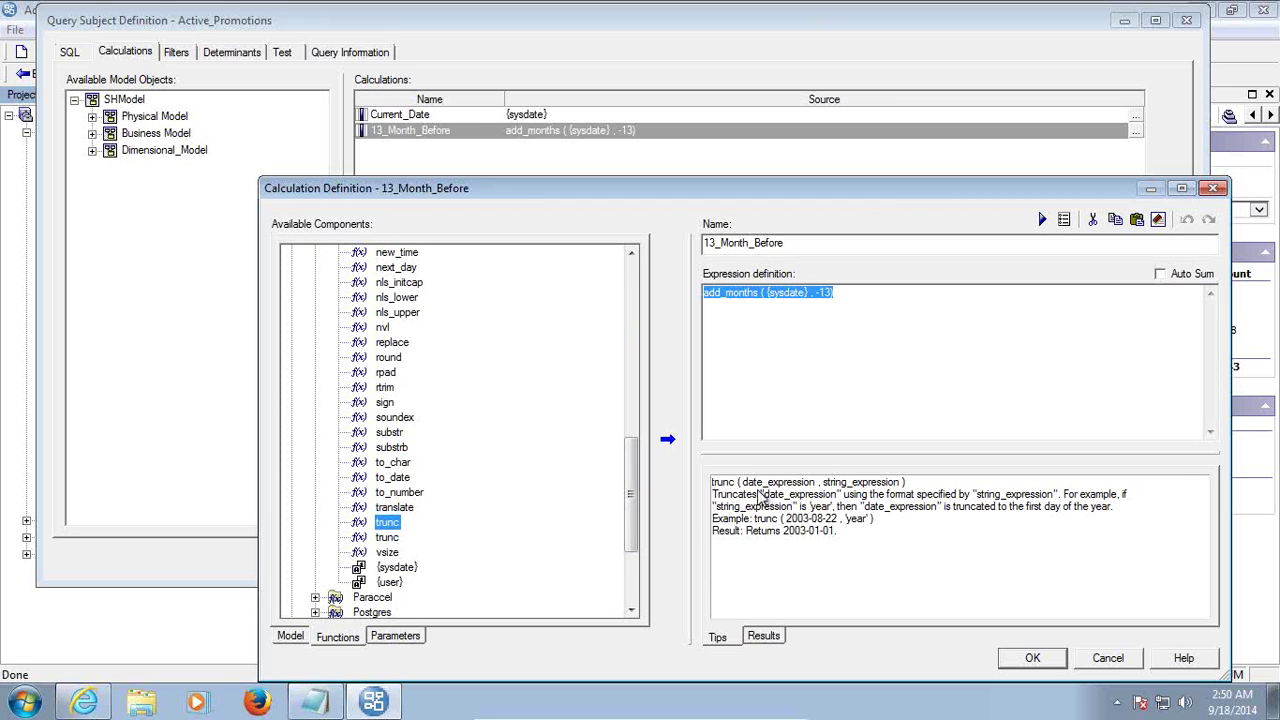
left_click(388, 539)
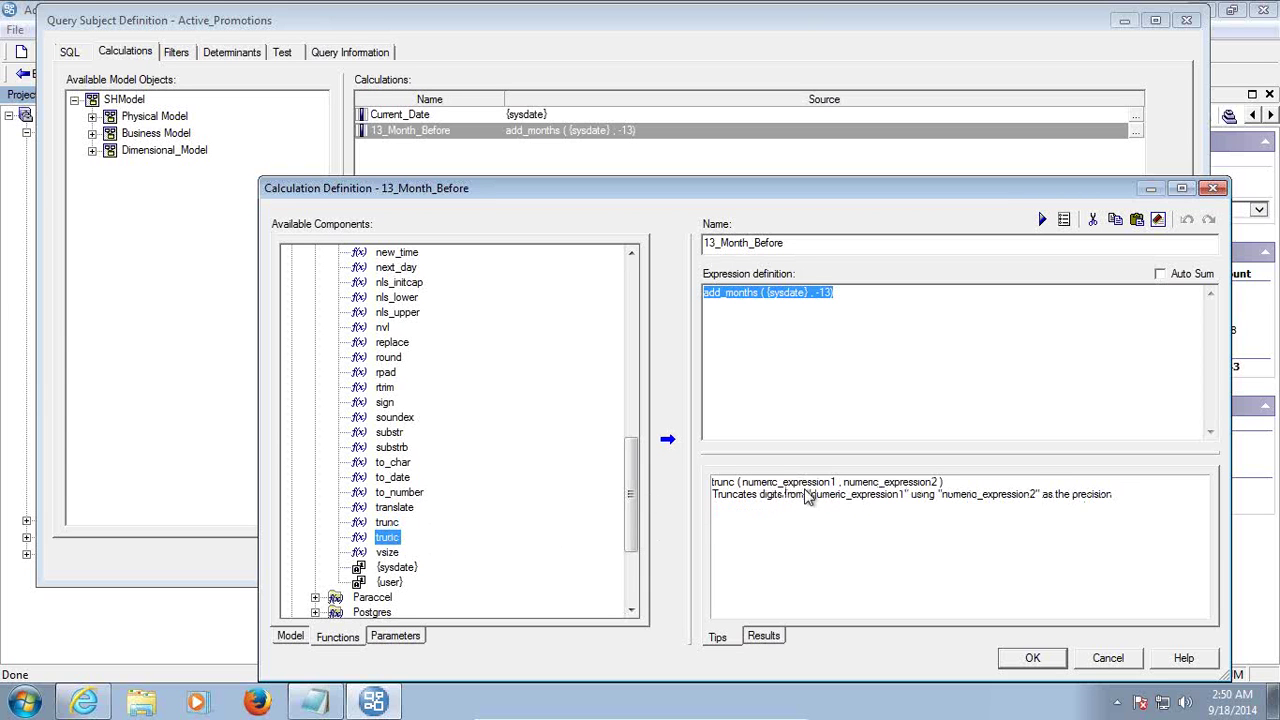
left_click(385, 522)
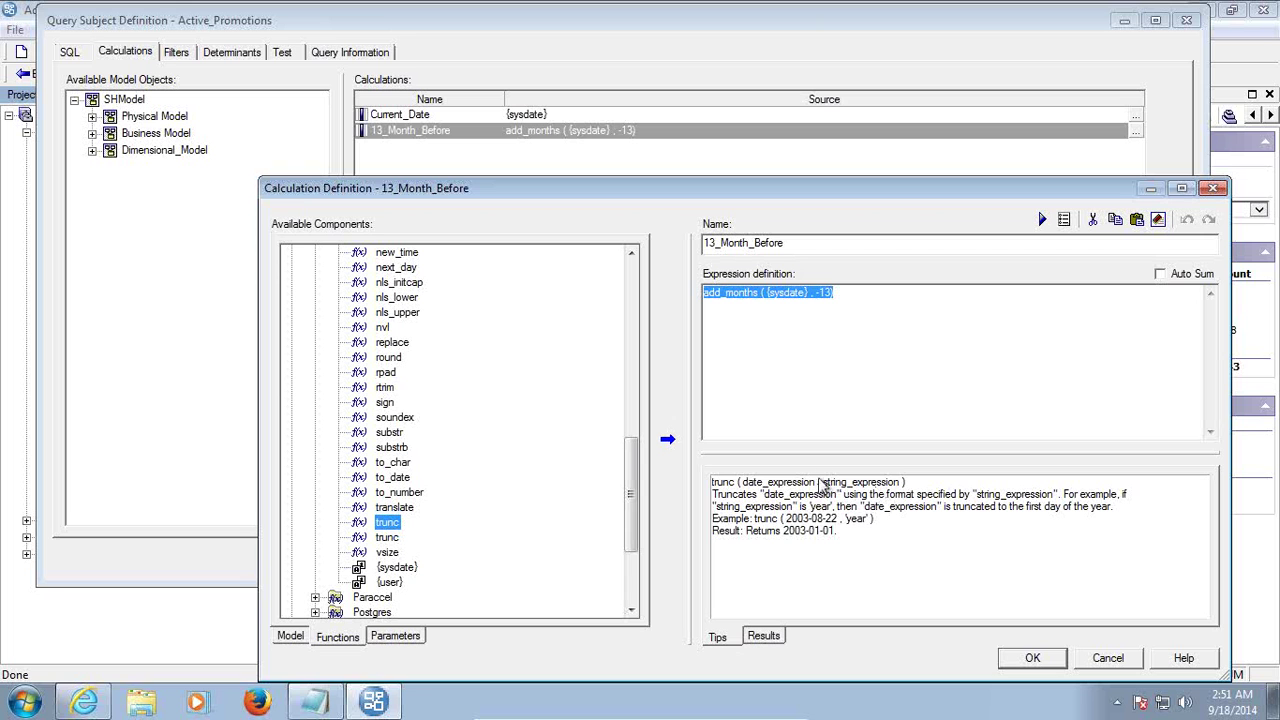
Wrap 13_Month_Before as trunc ( add_months ( {sysdate} , -13)) and accept both definition dialogs
left_click(885, 298)
key("ctrl+a")
key("ctrl+c")
key("Delete")
double_click(388, 522)
key("ctrl+v")
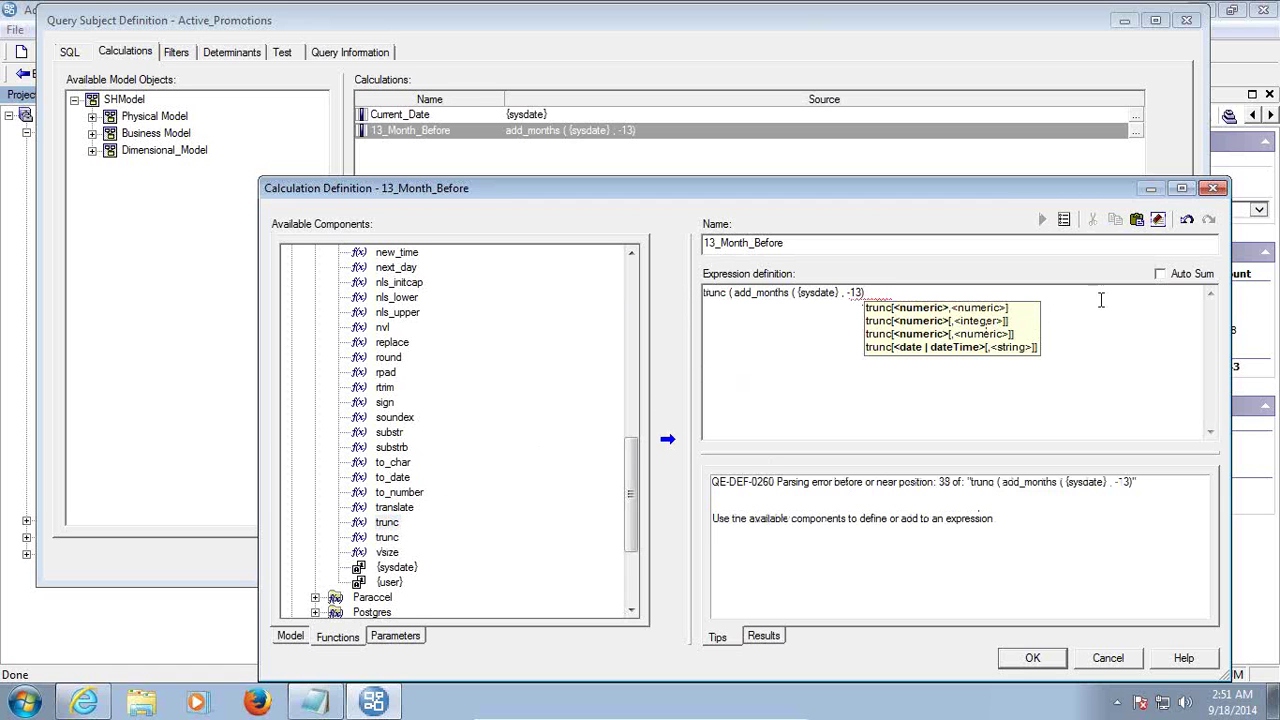
type(",")
key("BackSpace")
type(")")
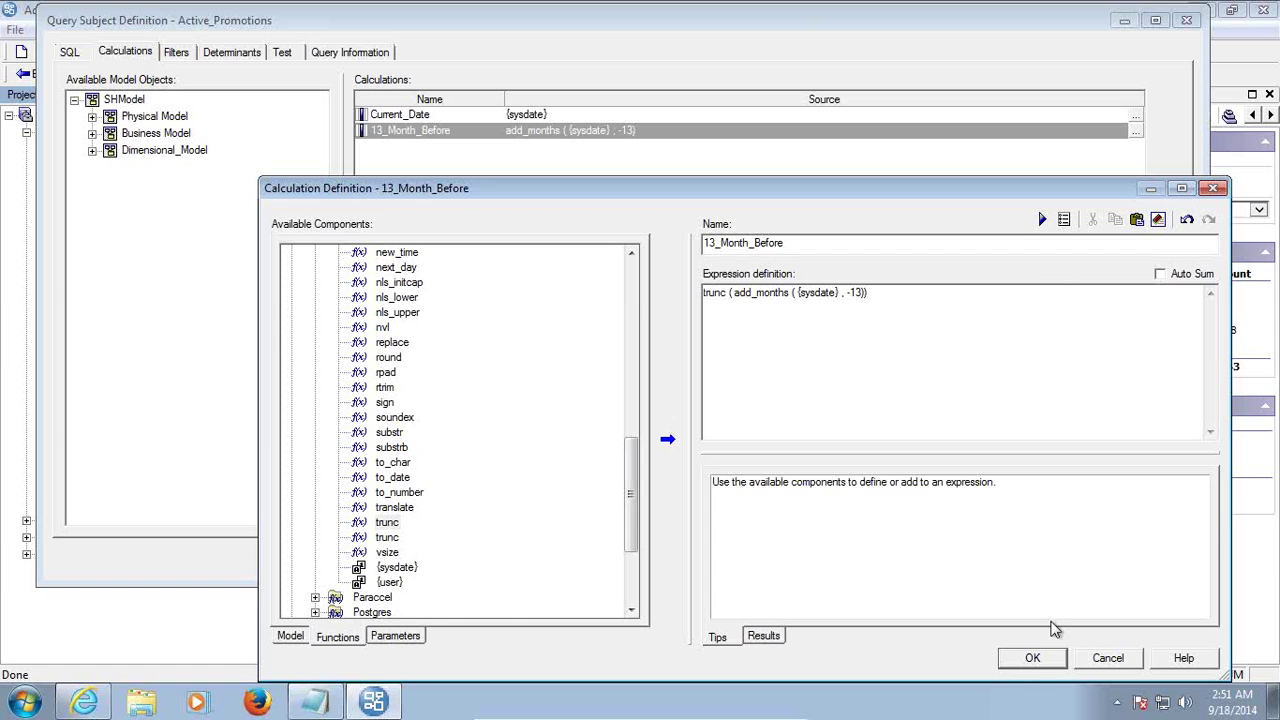
left_click(1032, 657)
left_click(1011, 562)
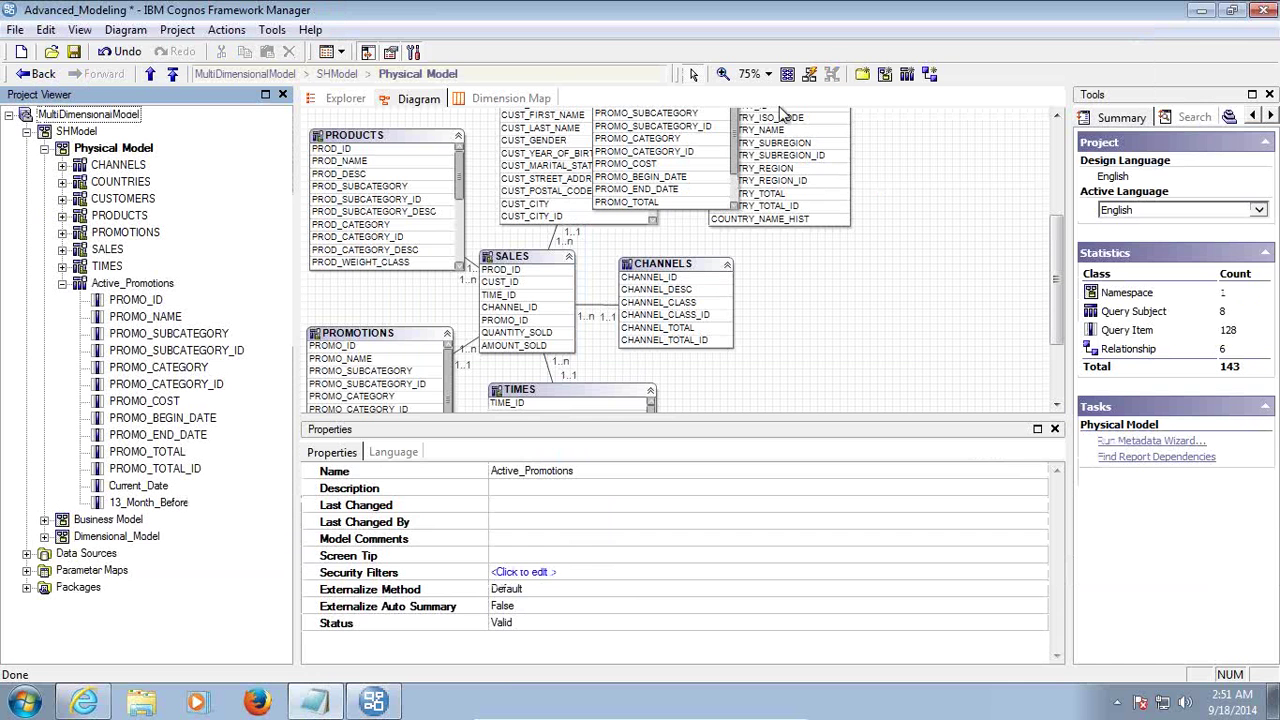
right_click(158, 288)
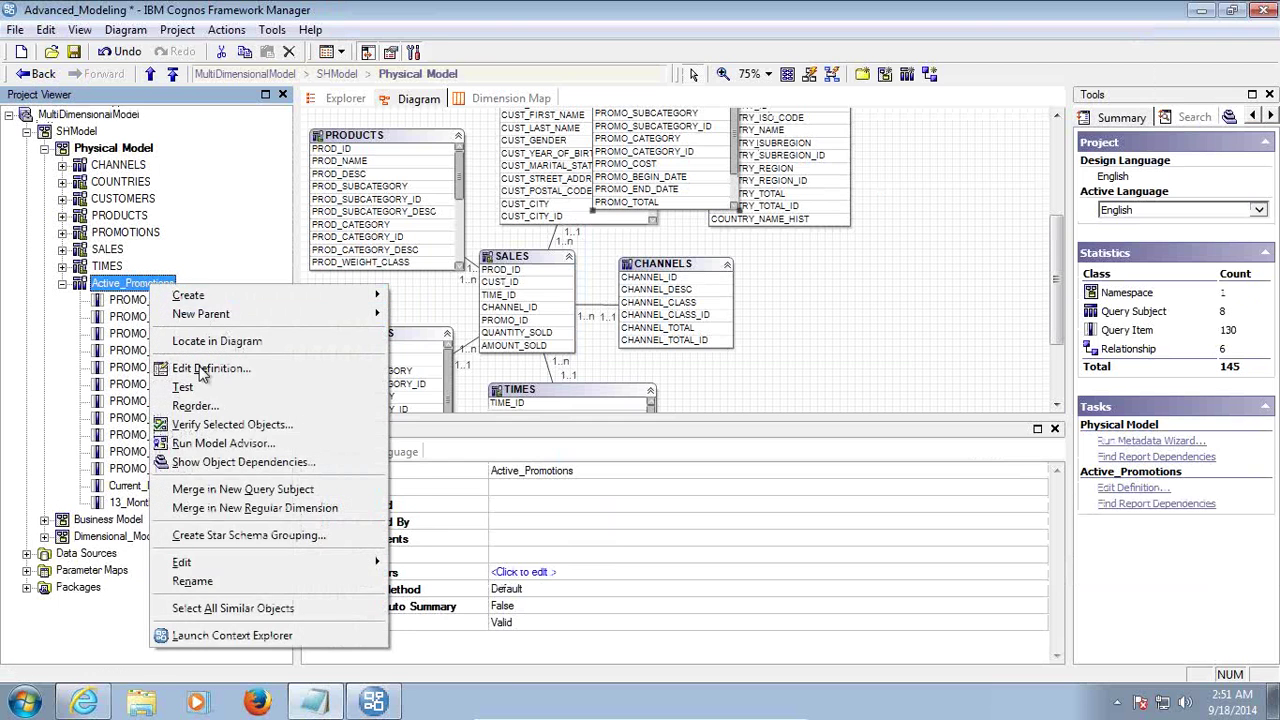
left_click(180, 392)
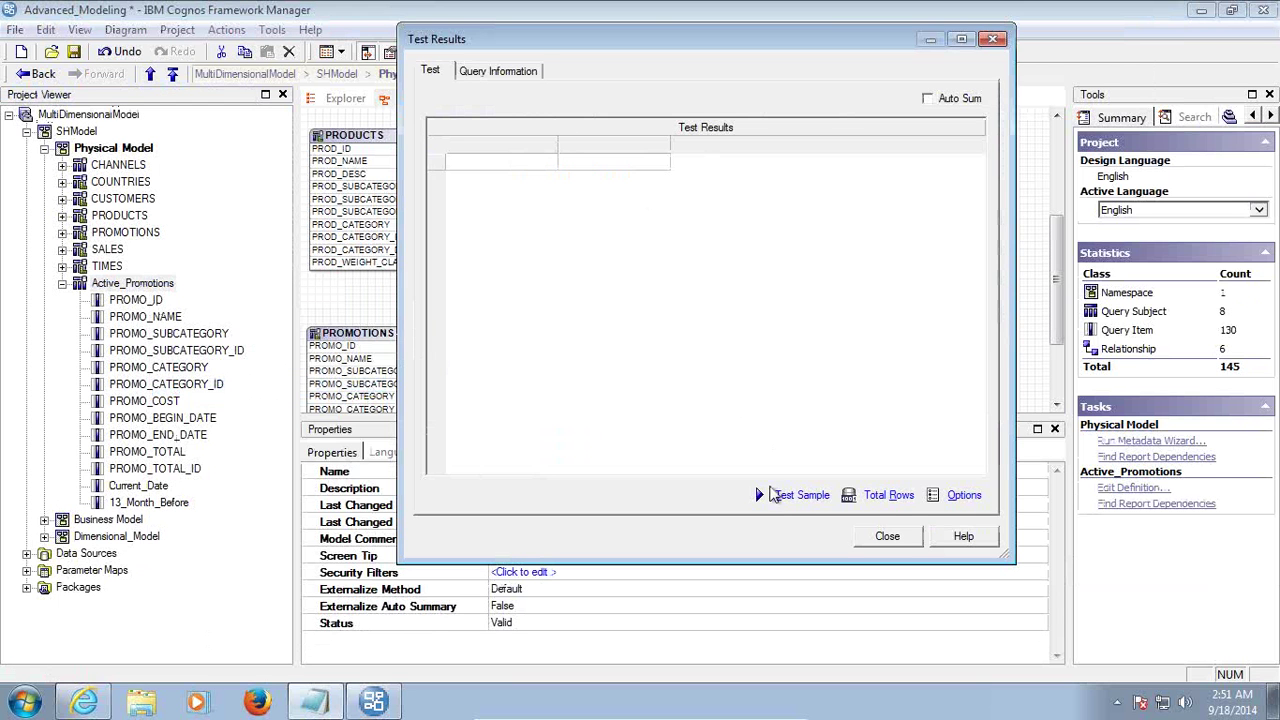
left_click(792, 494)
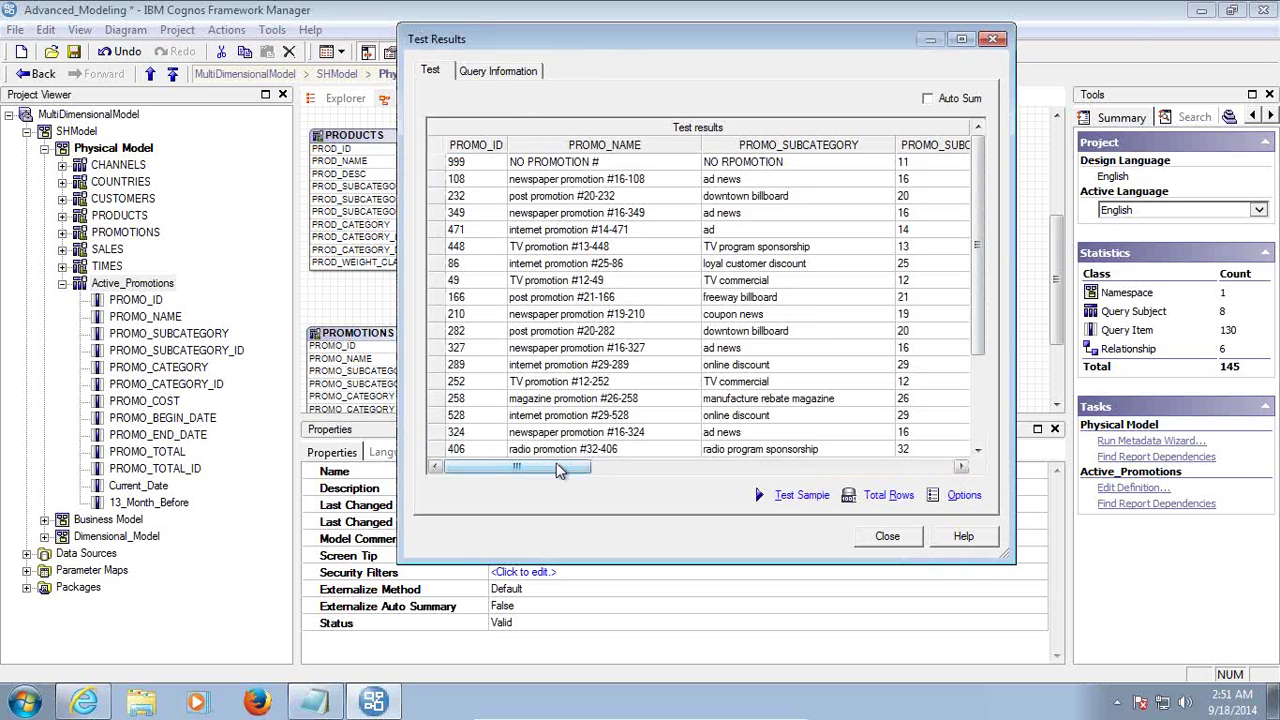
left_click_drag(515, 466, 880, 466)
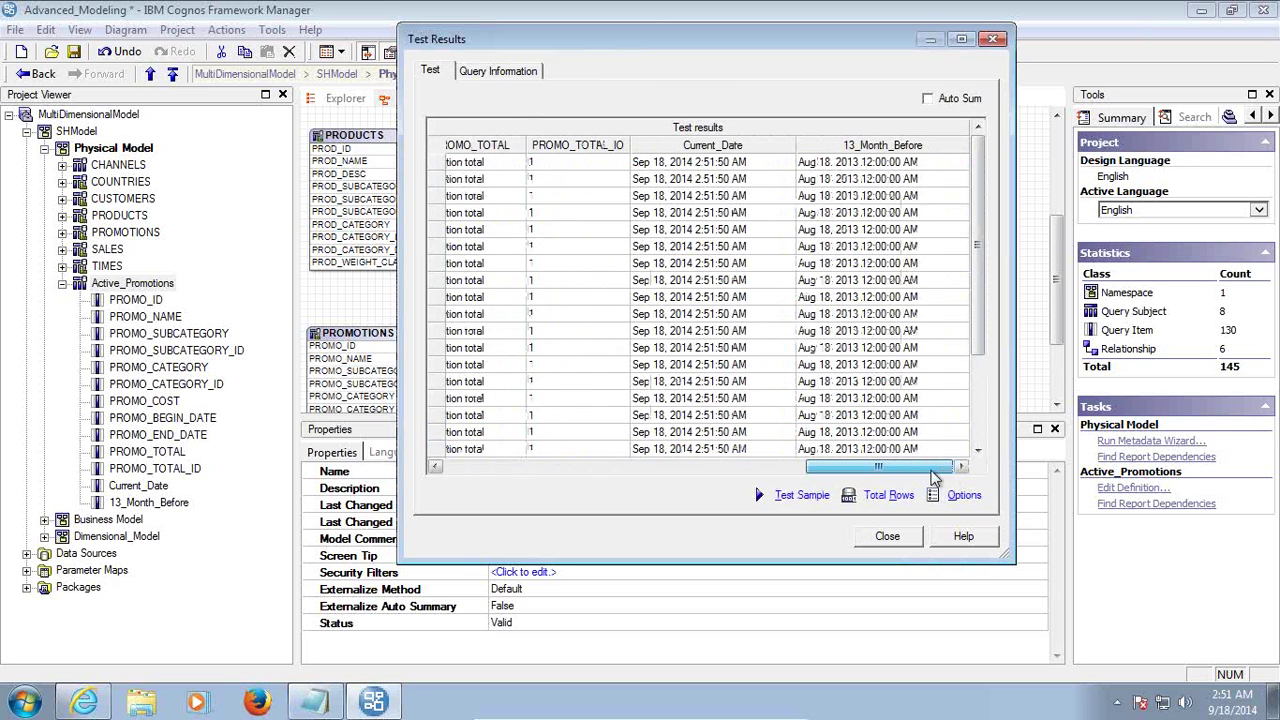
left_click(855, 164)
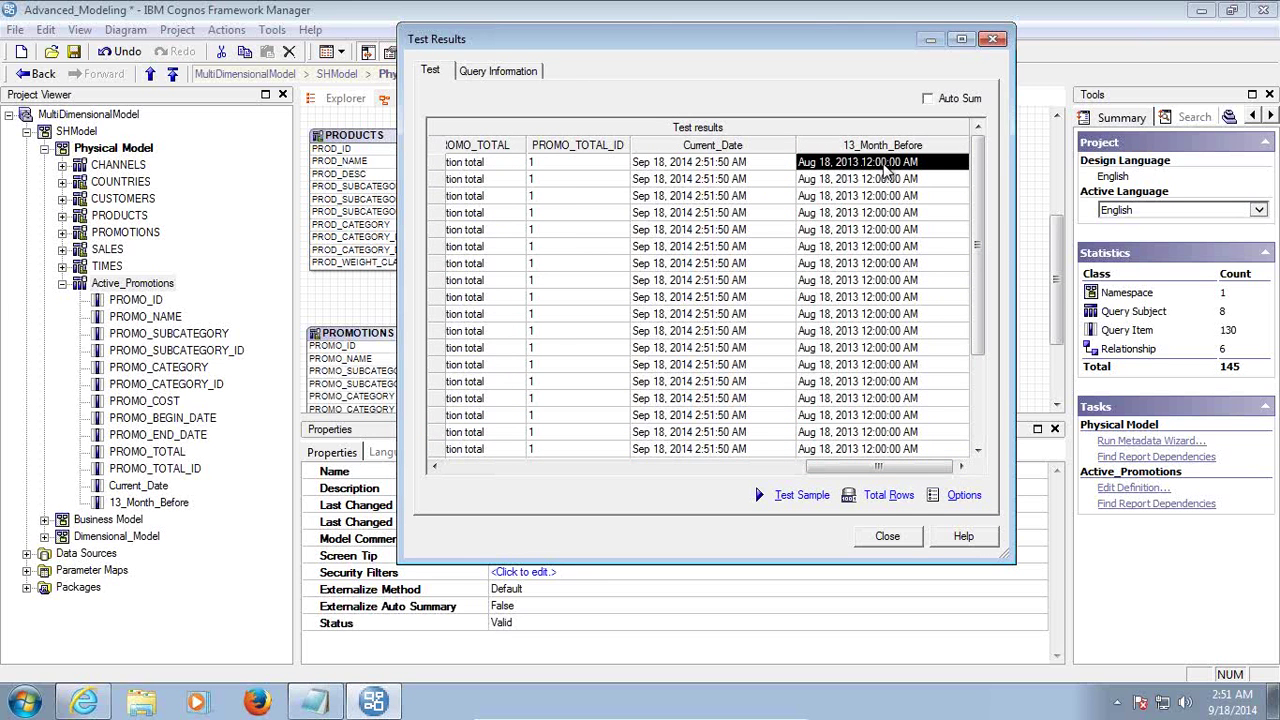
left_click(718, 168)
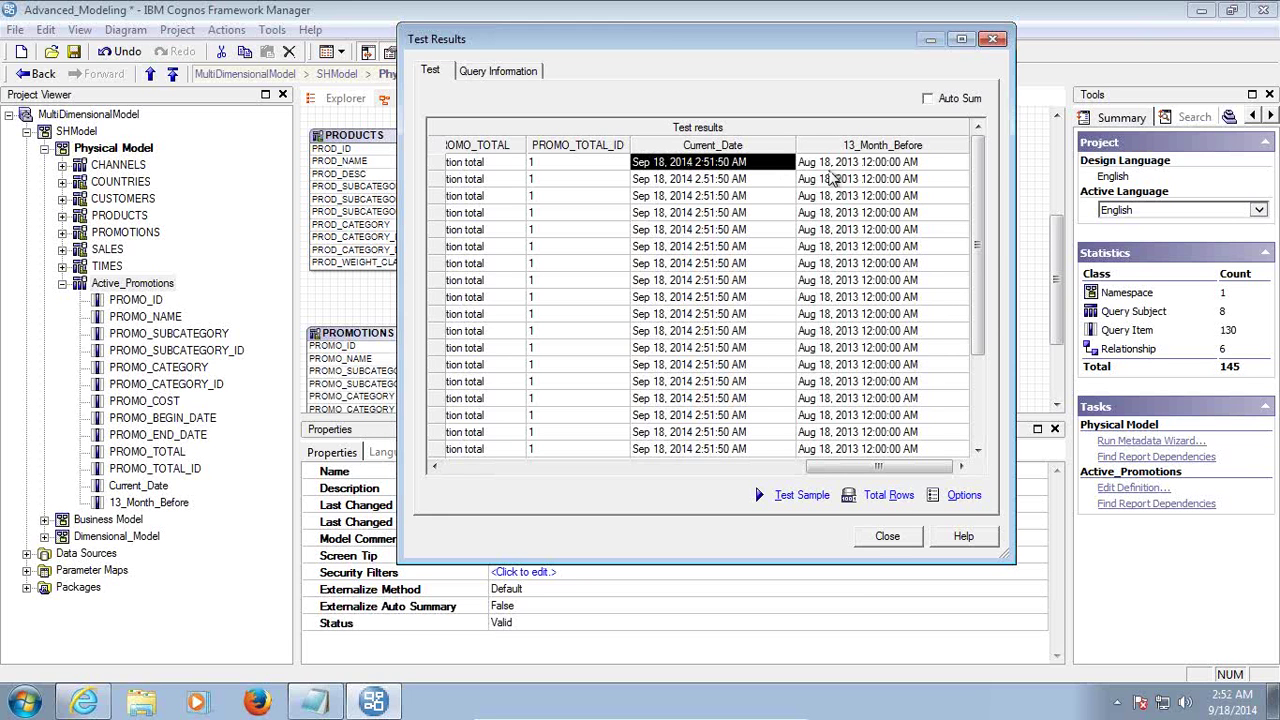
left_click(887, 536)
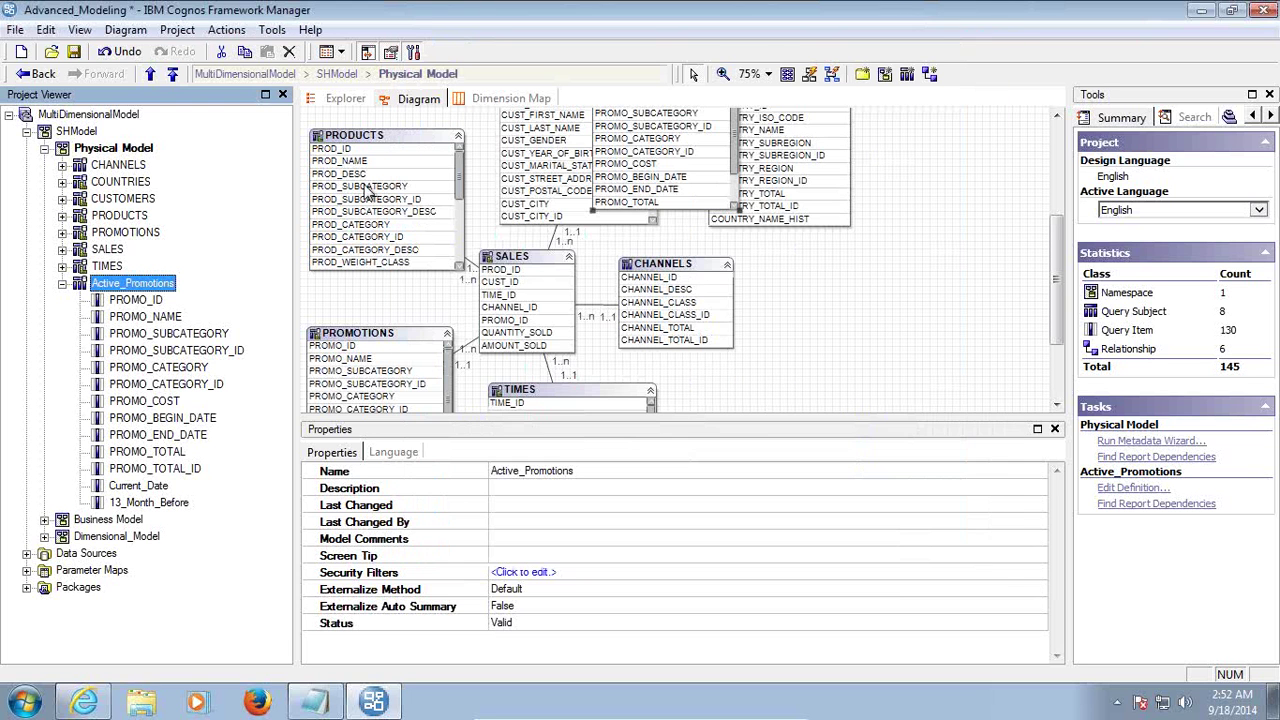
Replace Current_Date's {sysdate} with trunc ( {sysdate}) using Oracle trunc and accept it
left_click(152, 490)
right_click(152, 488)
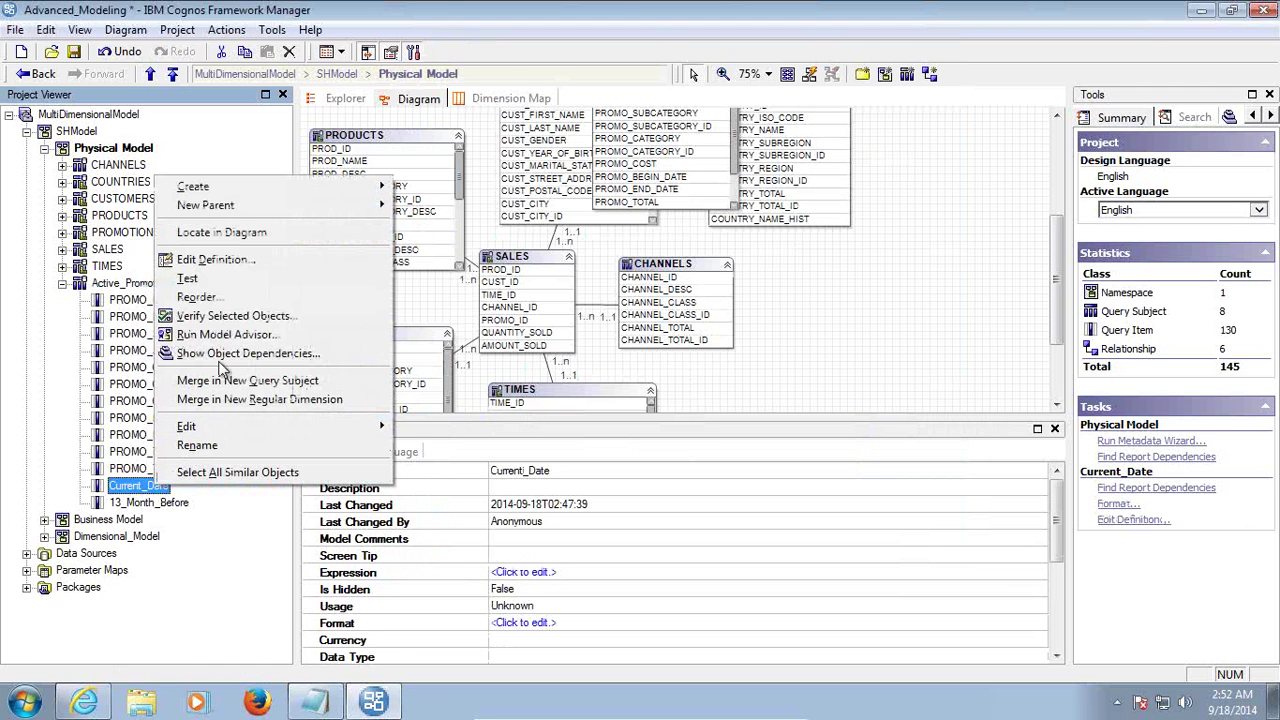
left_click(238, 262)
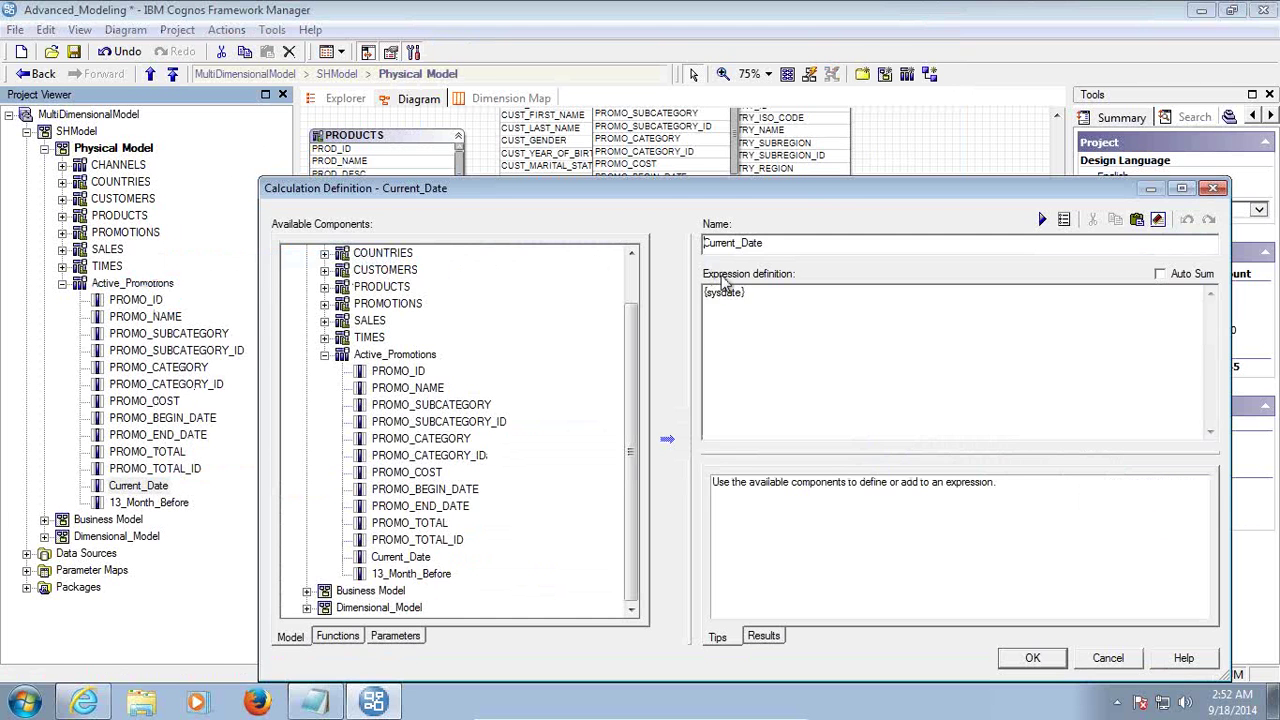
left_click_drag(771, 292, 700, 293)
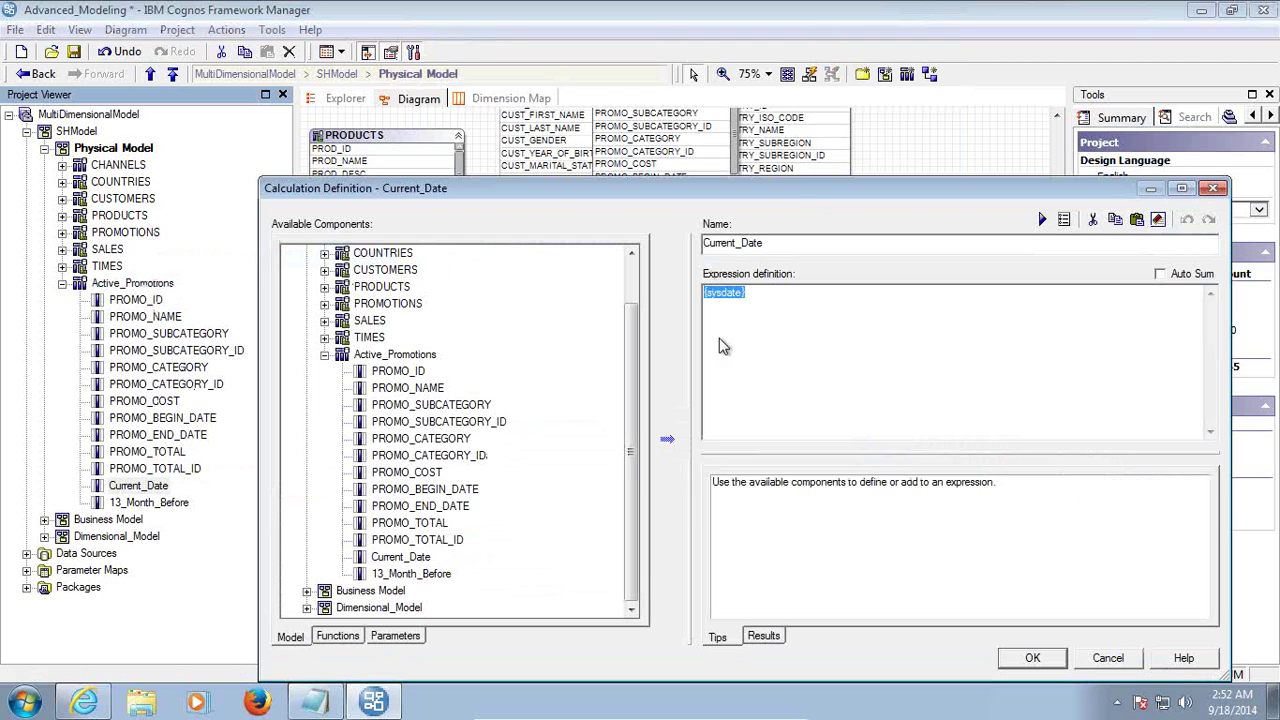
key("Delete")
left_click(356, 634)
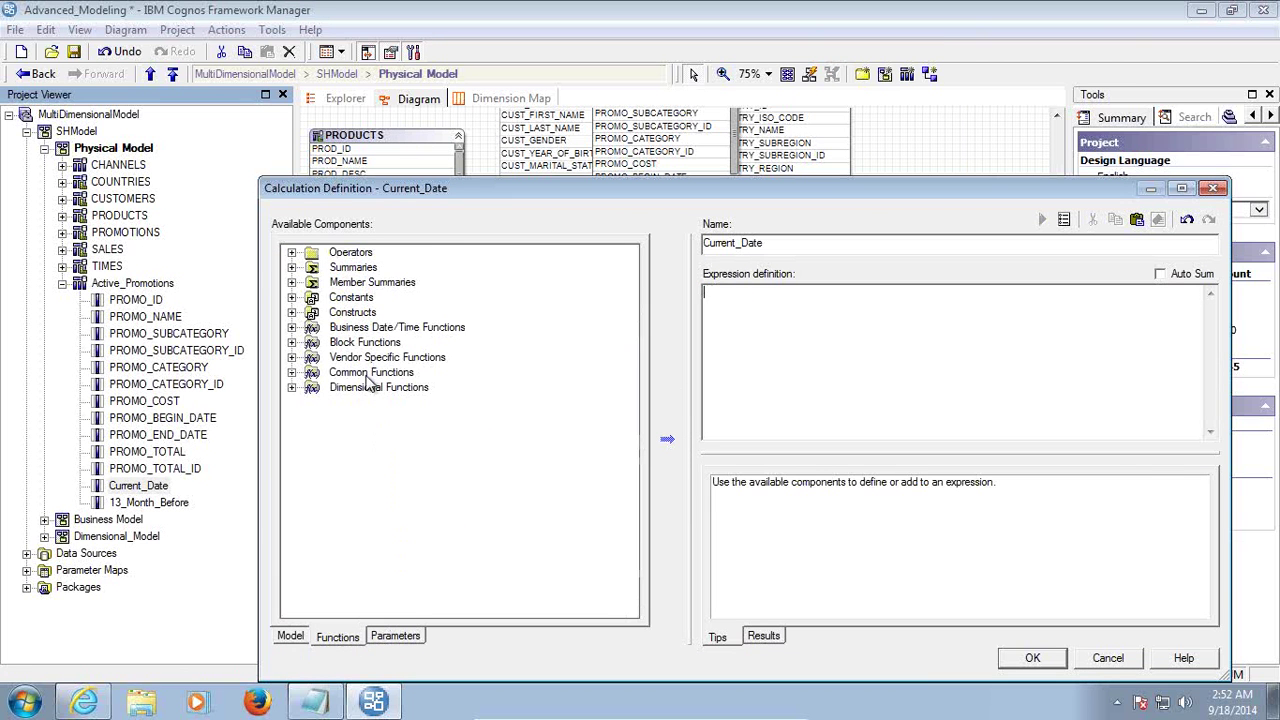
left_click(292, 359)
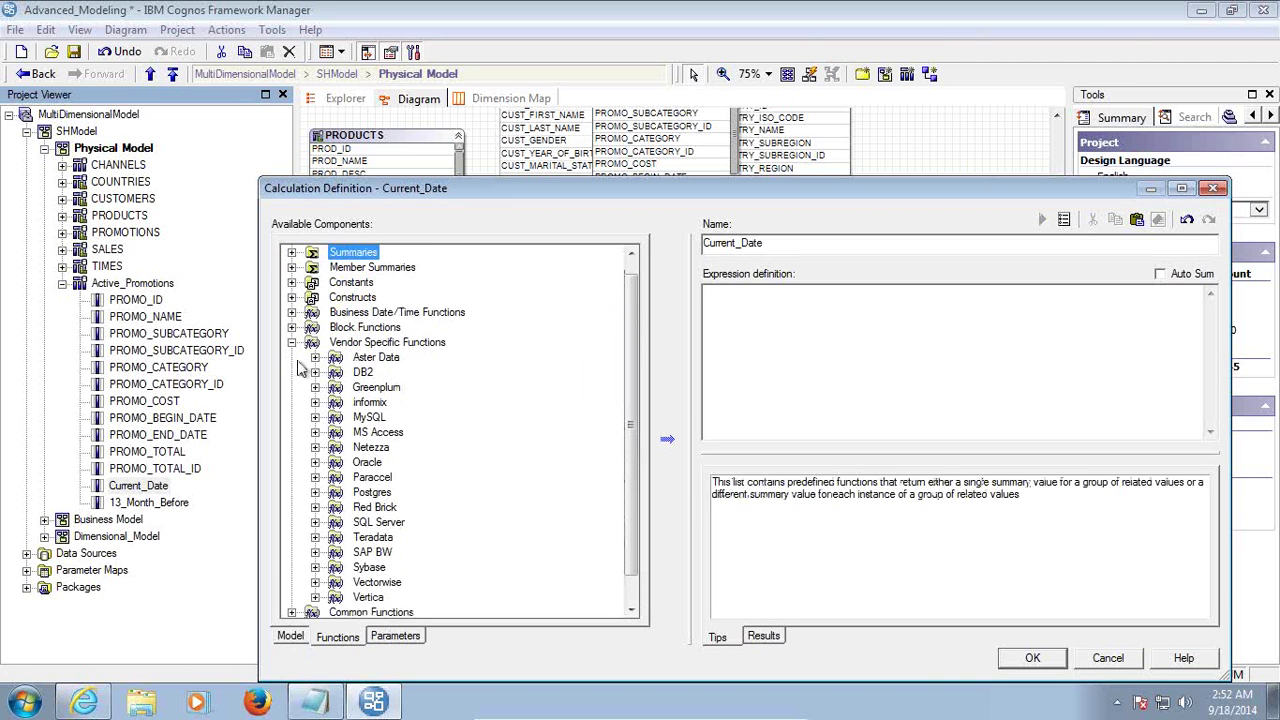
left_click(315, 472)
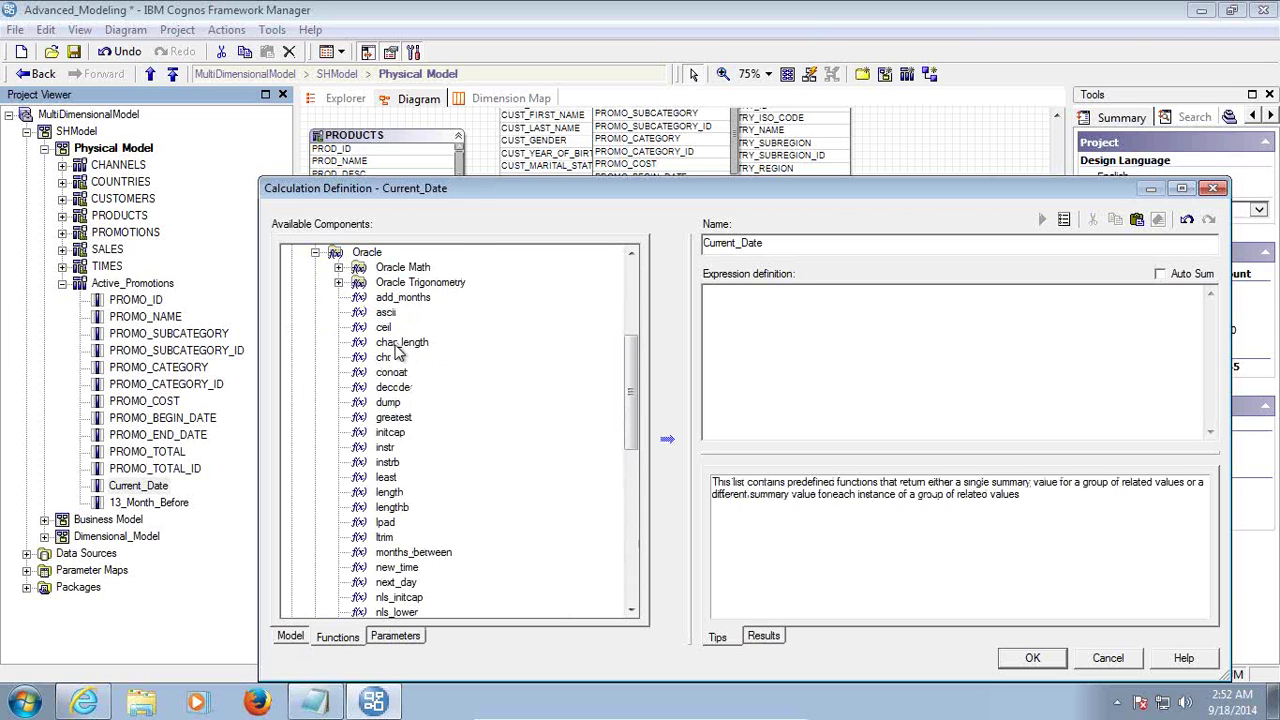
scroll(430, 400, "down", 7)
double_click(387, 522)
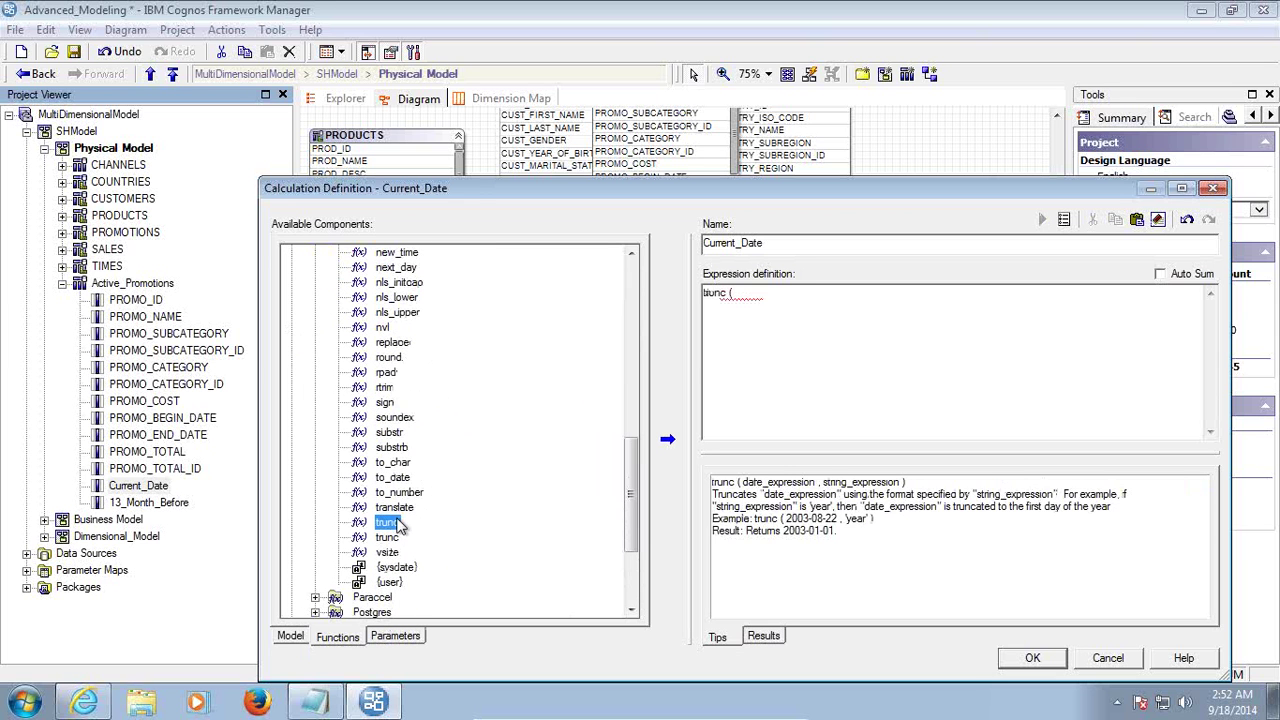
type("{sysdate}")
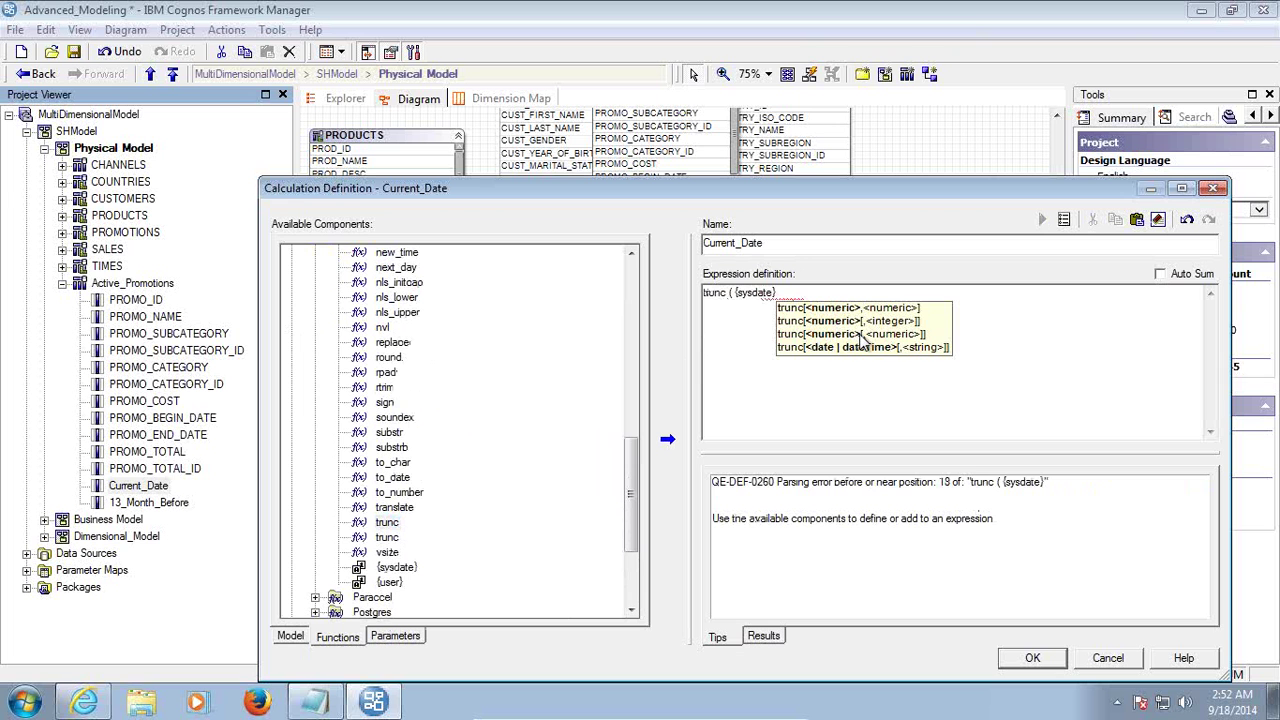
type(")")
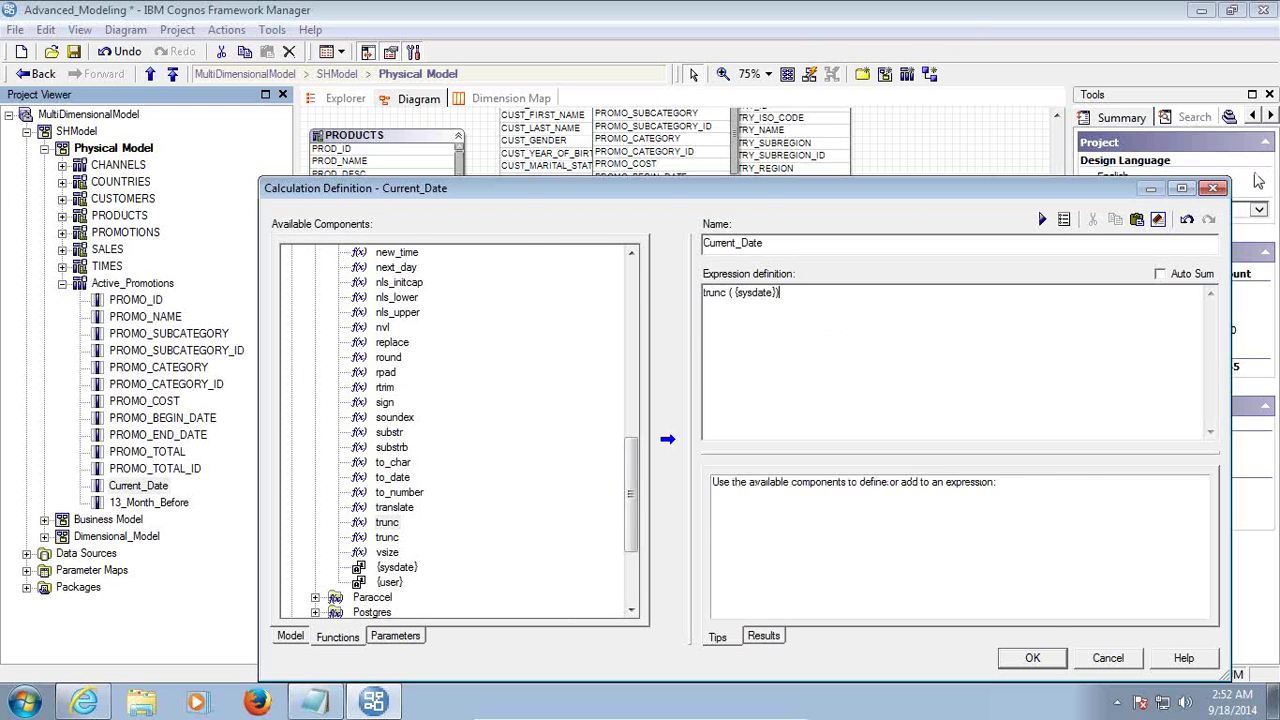
left_click(1032, 657)
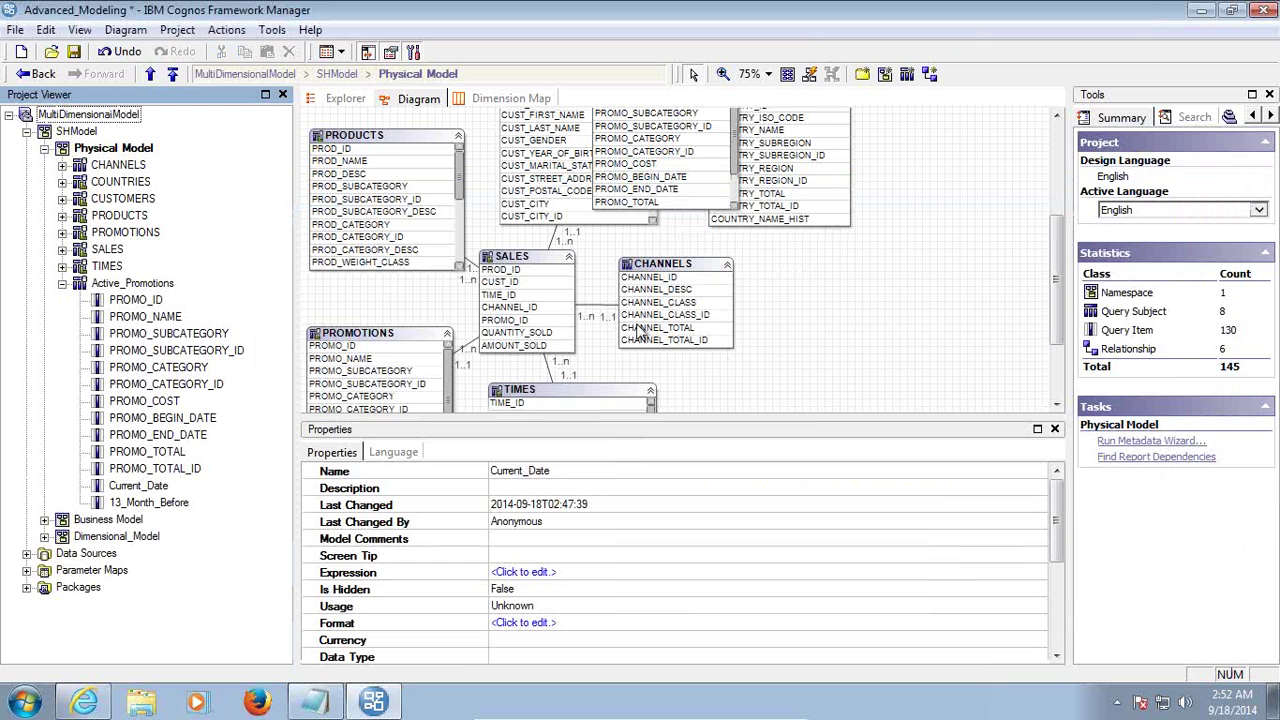
right_click(160, 284)
left_click(198, 403)
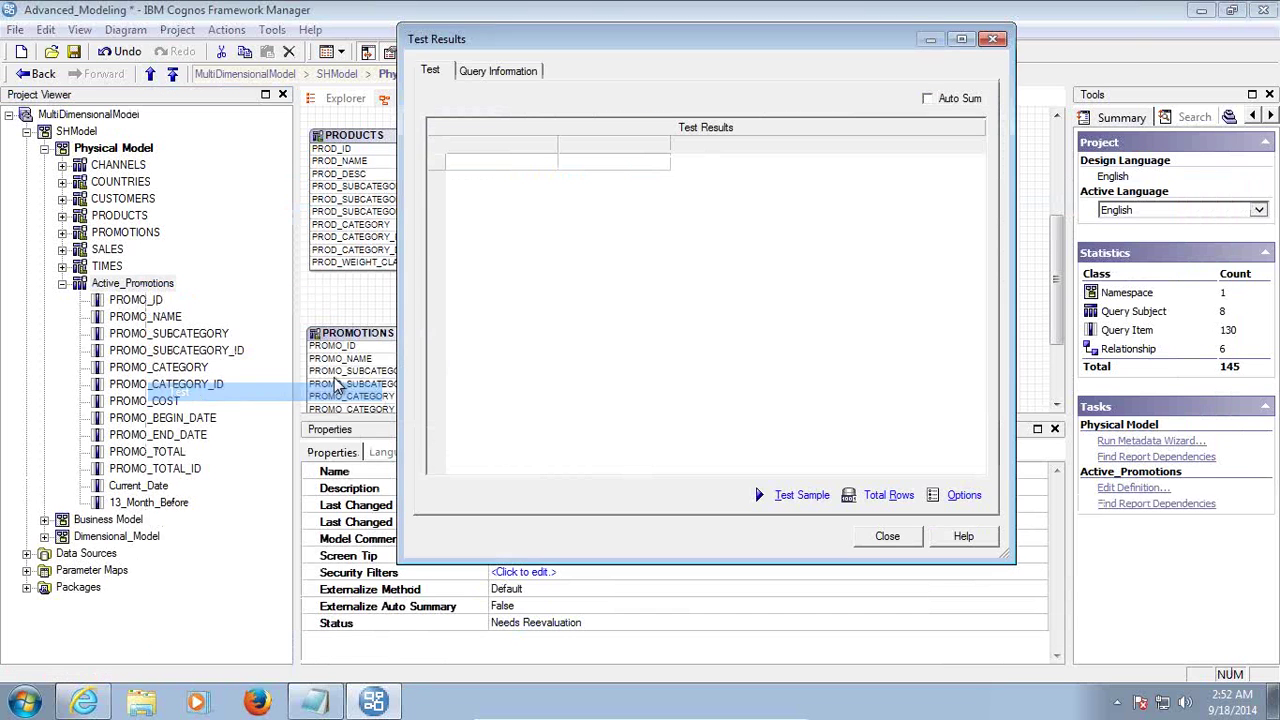
left_click(798, 496)
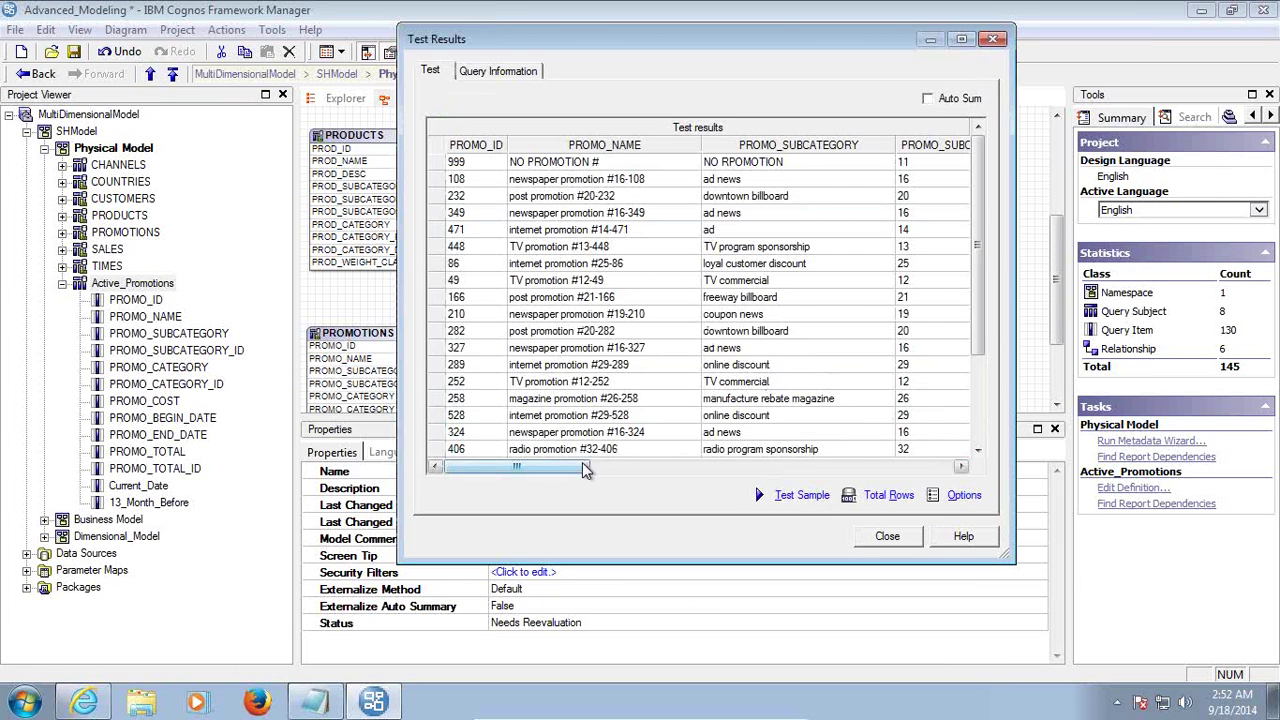
left_click_drag(582, 463, 900, 466)
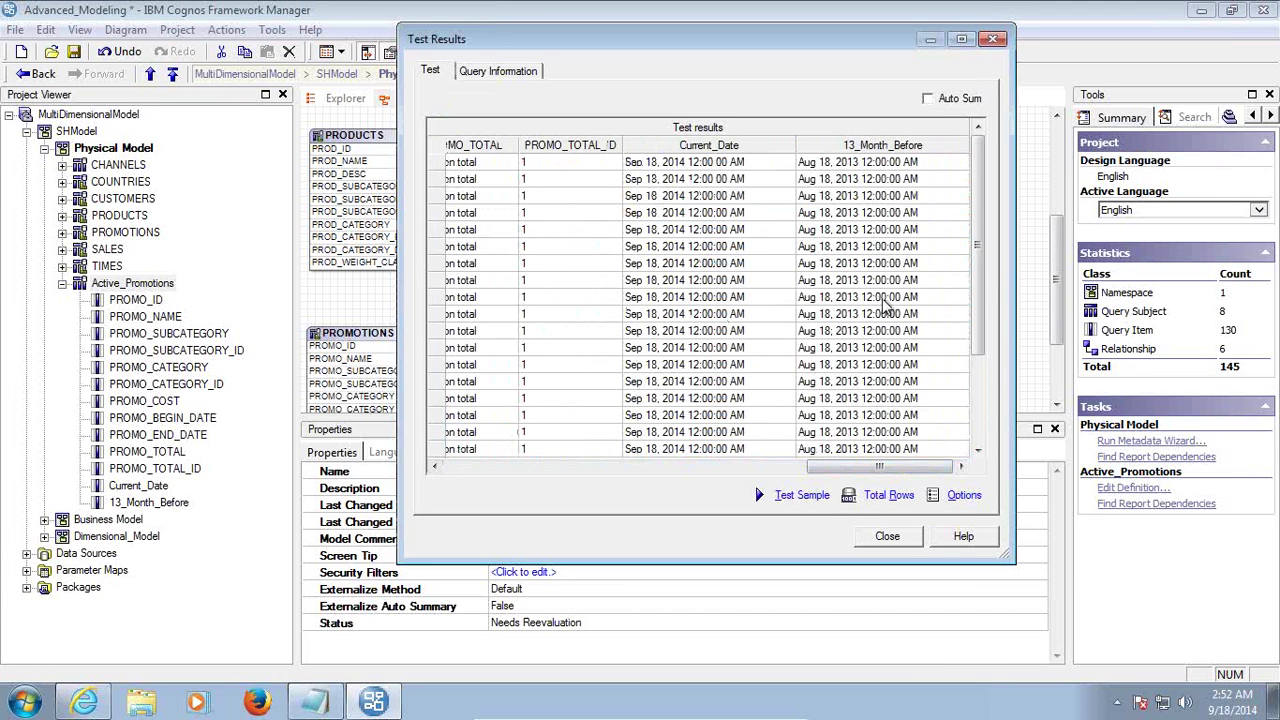
left_click(889, 540)
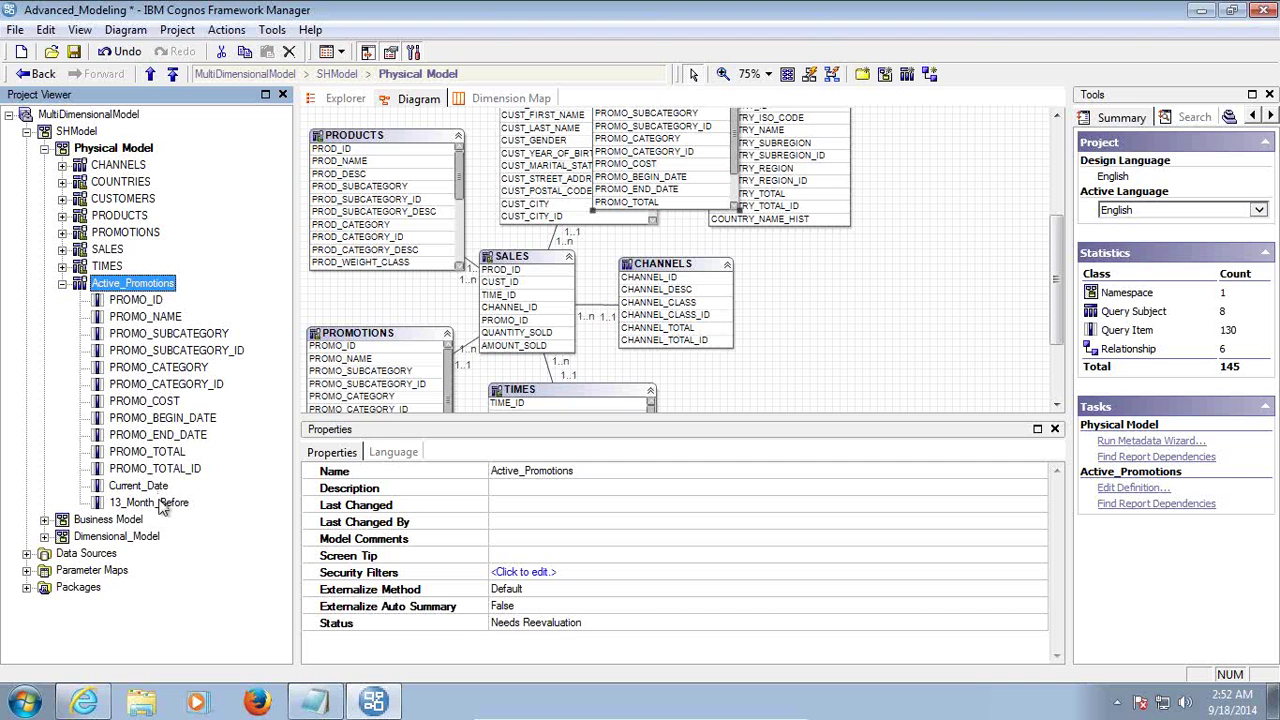
Open the Current_Date calculation definition and select its trunc ( {sysdate}) expression
right_click(148, 289)
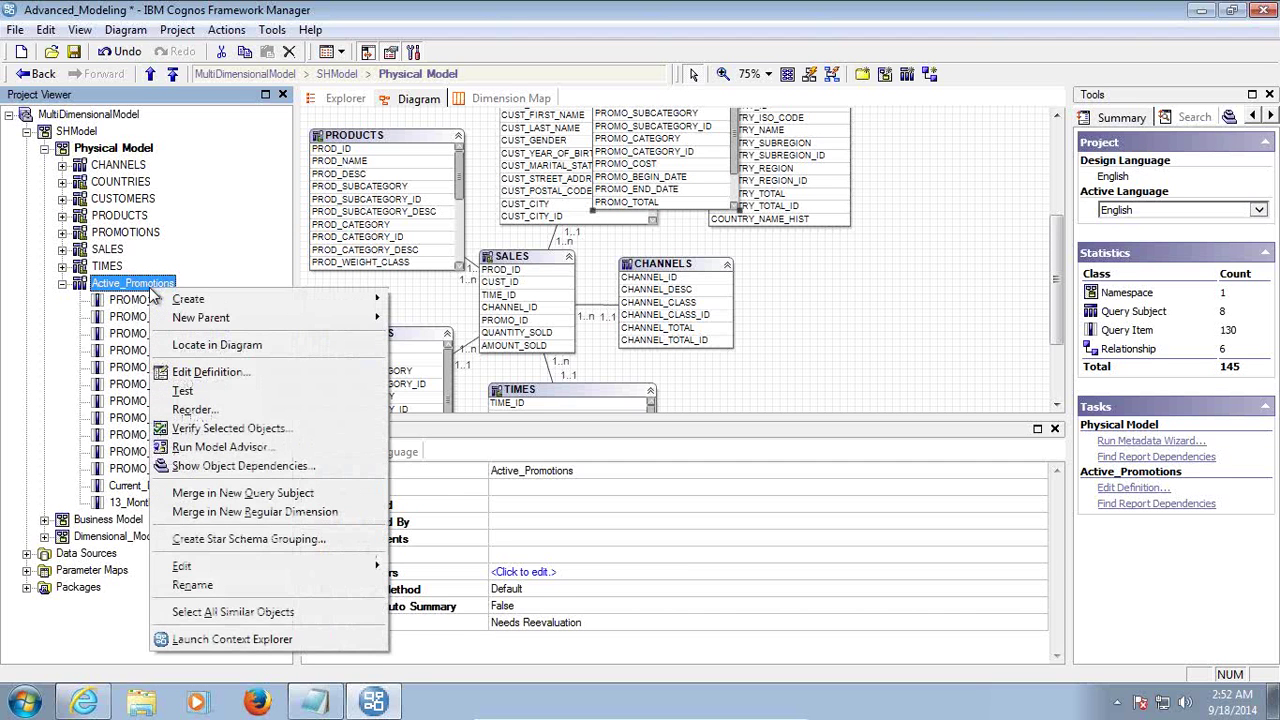
right_click(120, 486)
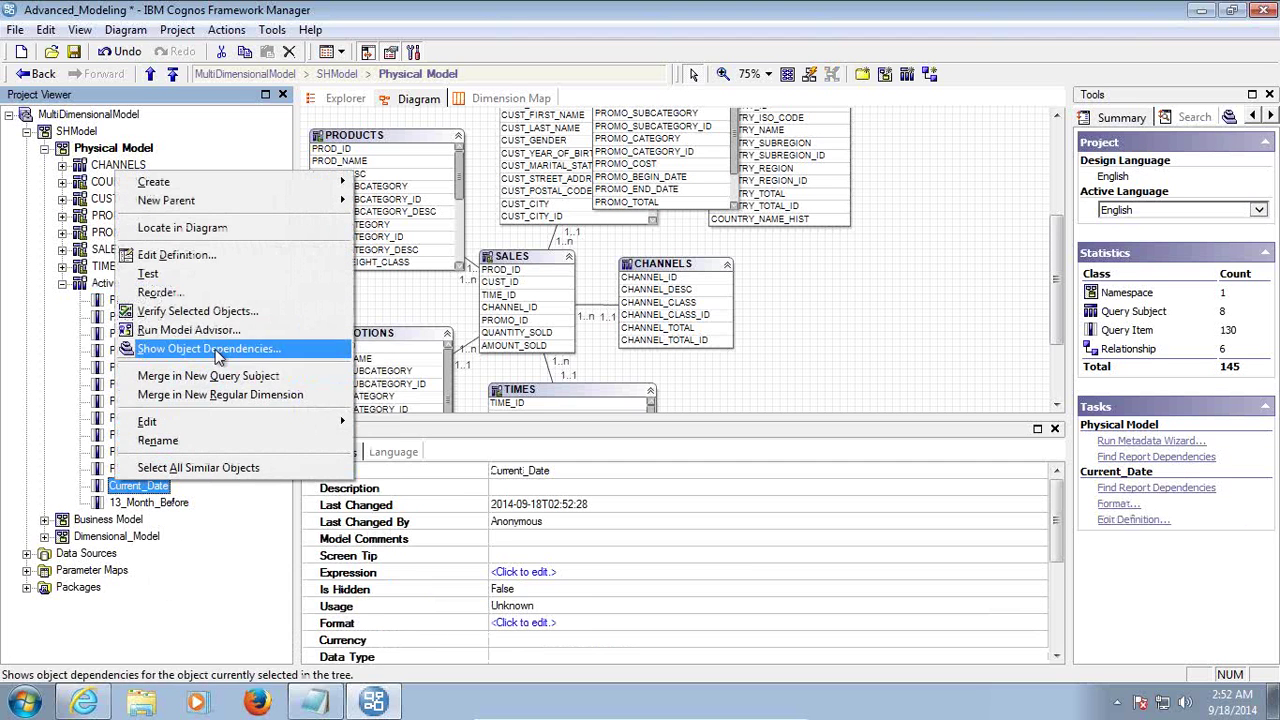
left_click(228, 256)
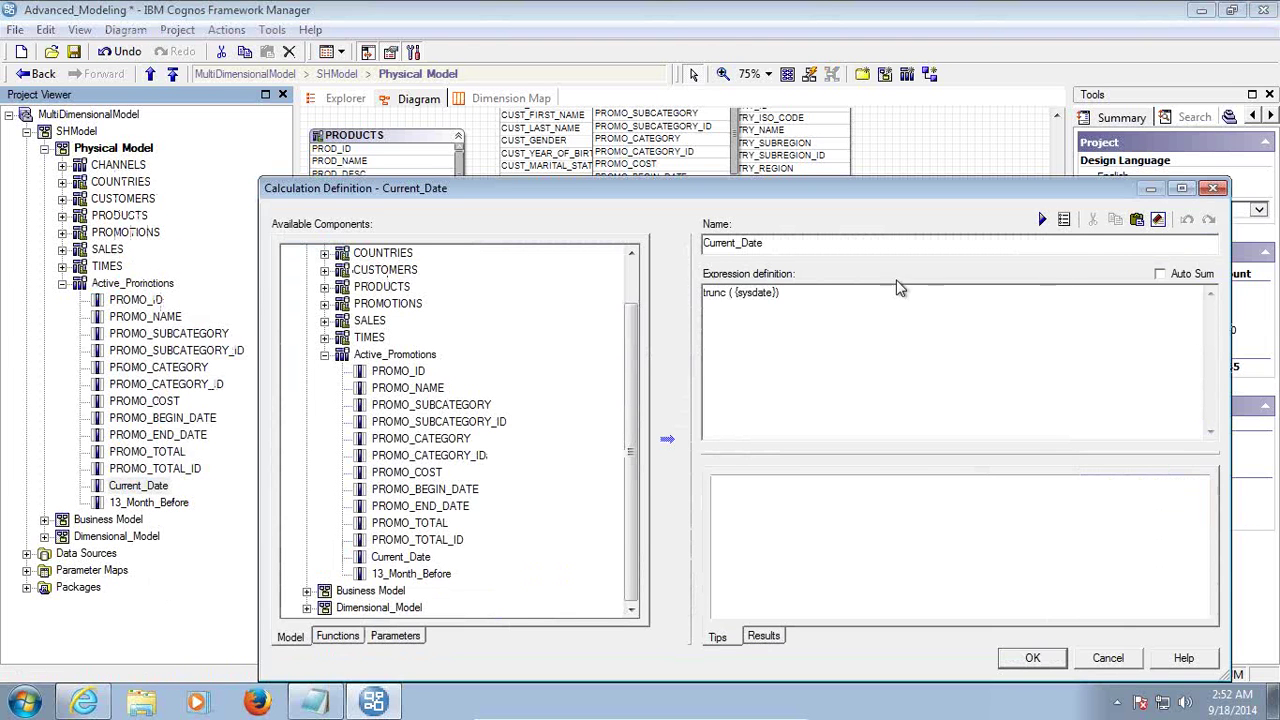
left_click_drag(840, 290, 630, 299)
key("ctrl+c")
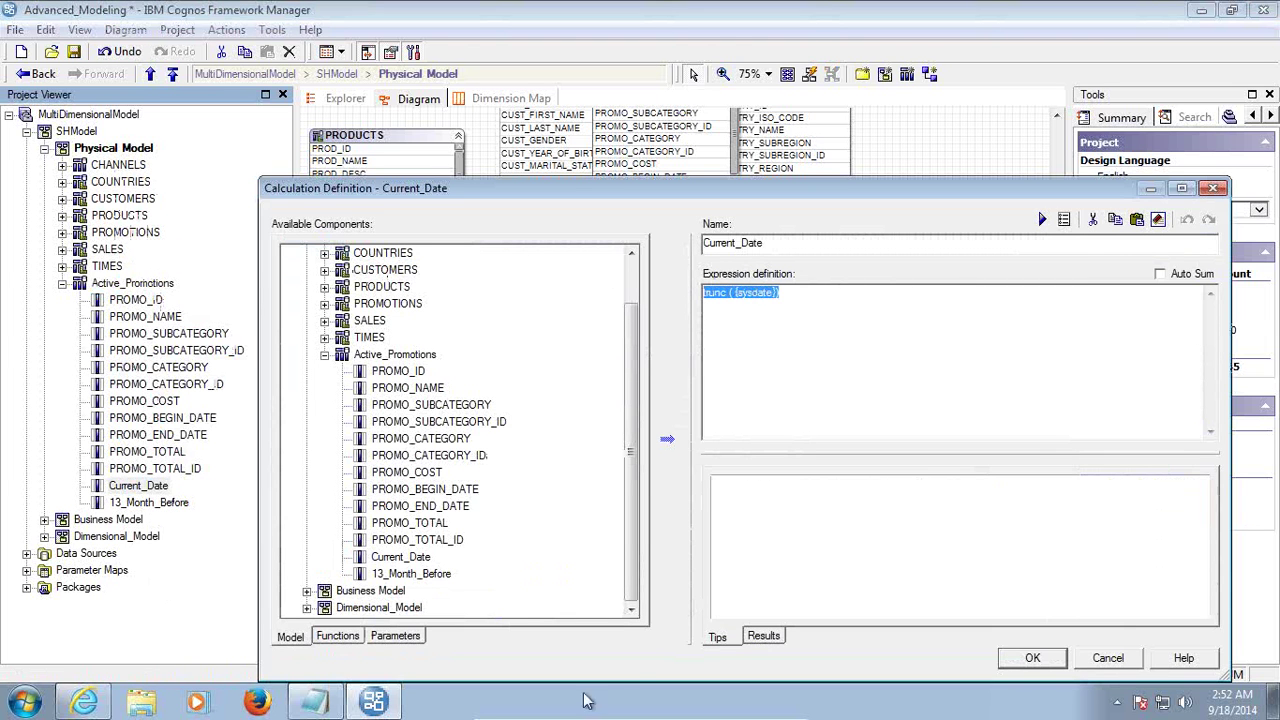
Paste trunc ( {sysdate}) into the Notepad notes as a From line, then cancel the definition
left_click(318, 702)
left_click(729, 297)
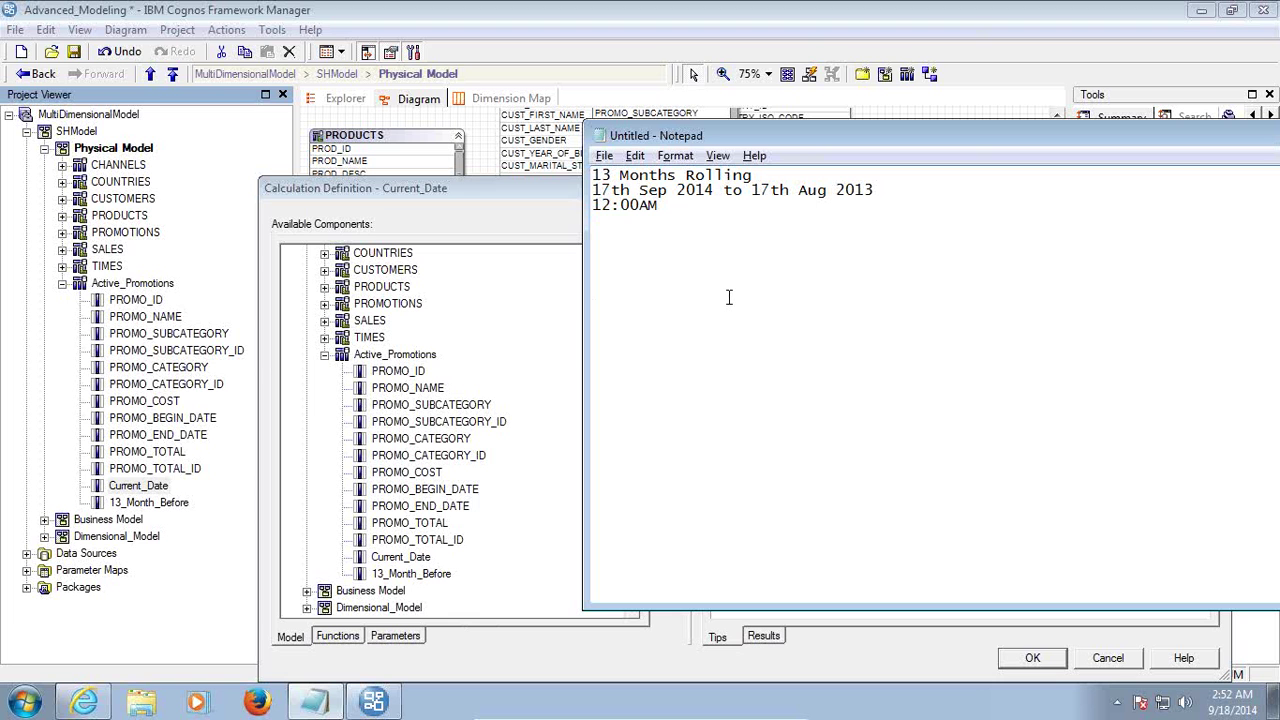
key("ctrl+v")
type("From")
key("alt+Tab")
left_click(1132, 660)
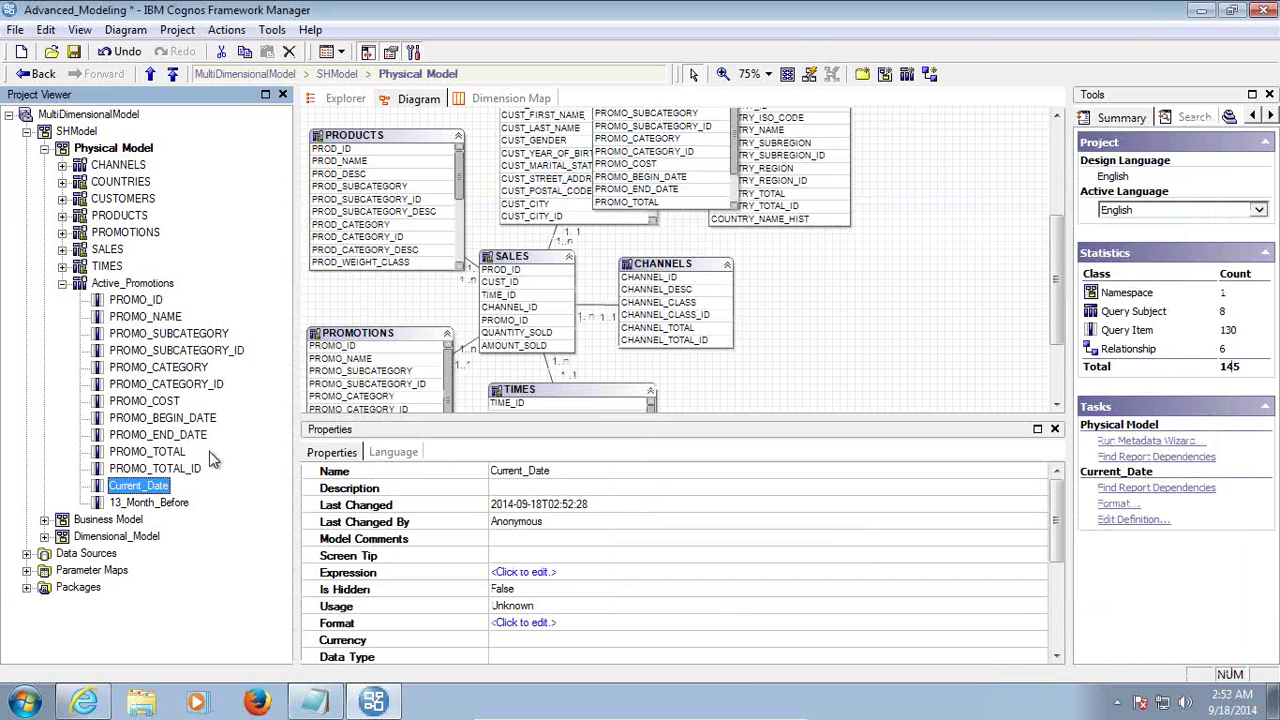
Copy trunc ( add_months ( {sysdate} , -13)) from the 13_Month_Before definition and close it
left_click(150, 502)
right_click(150, 502)
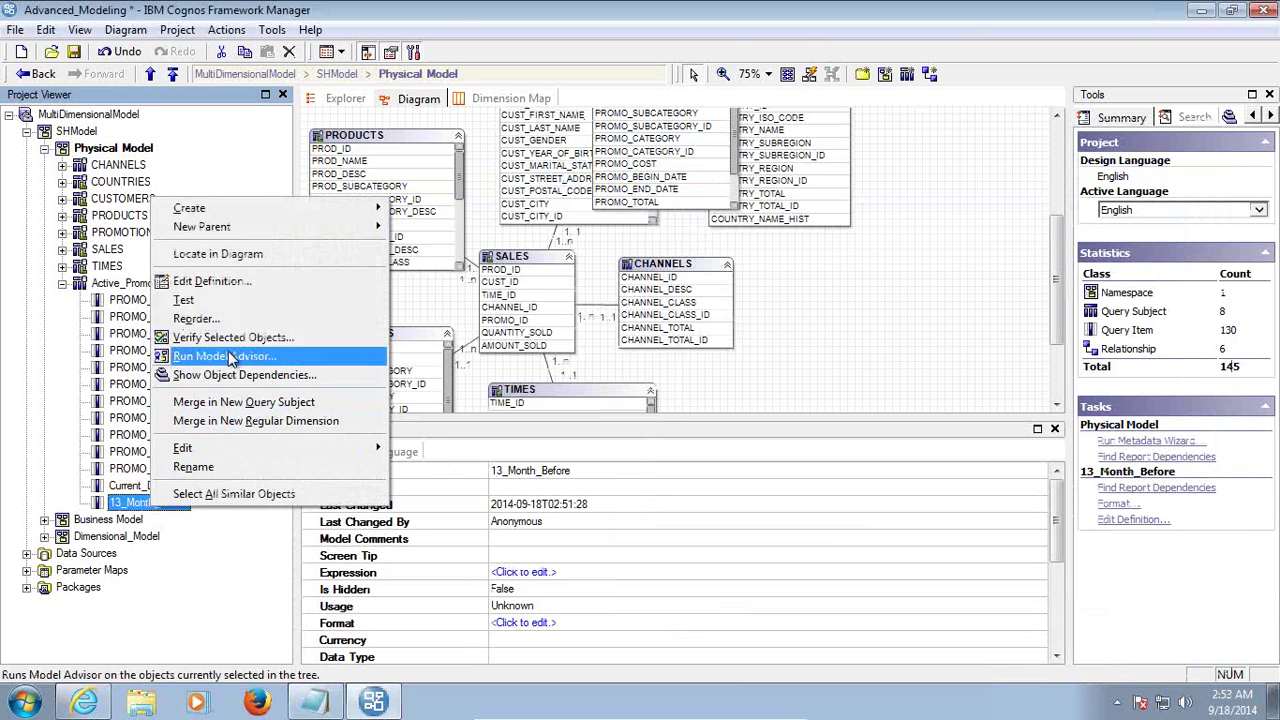
left_click_drag(910, 303, 676, 312)
key("ctrl+c")
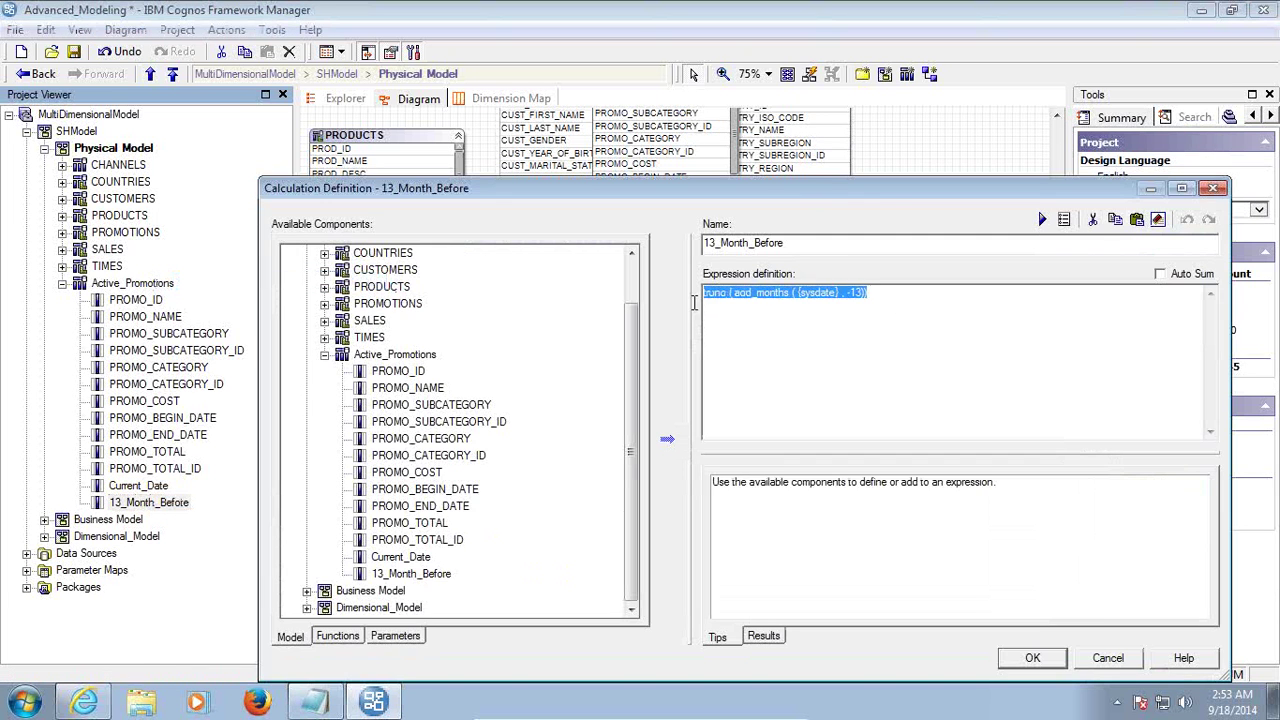
left_click(1082, 660)
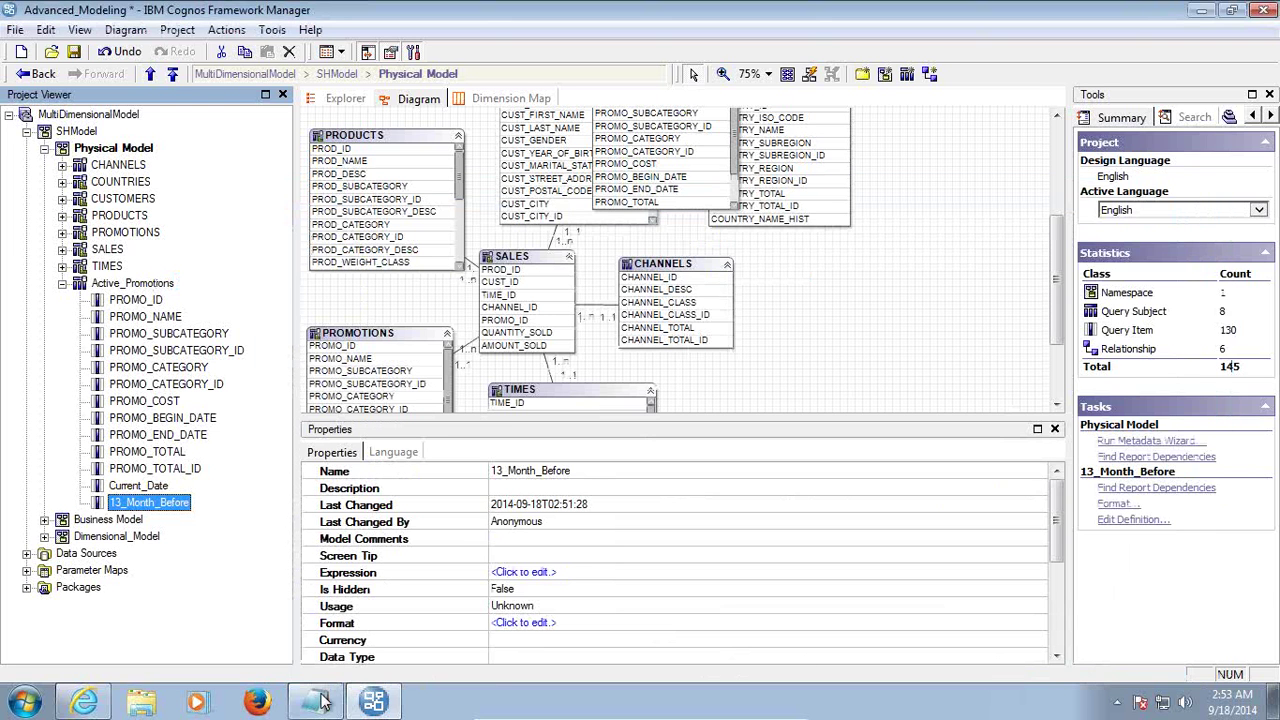
Paste the 13-months-back expression after To in the Notepad notes
left_click(314, 701)
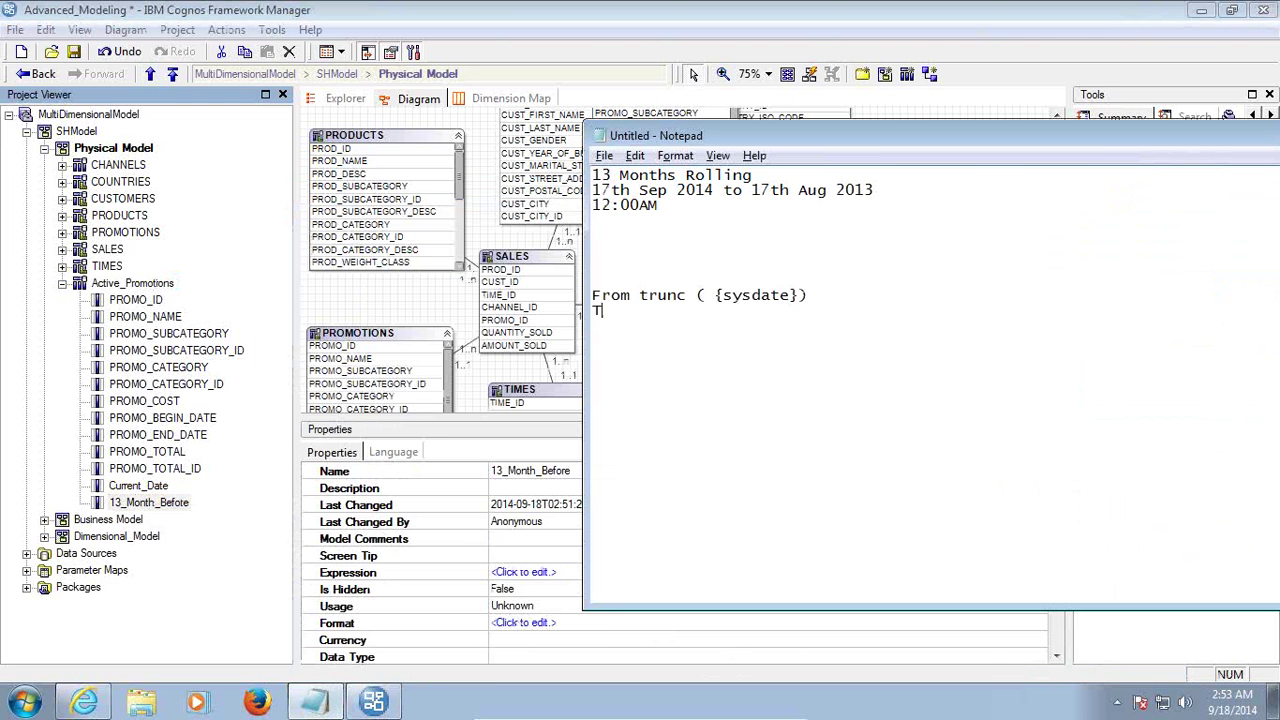
key("ctrl+v")
key("Return")
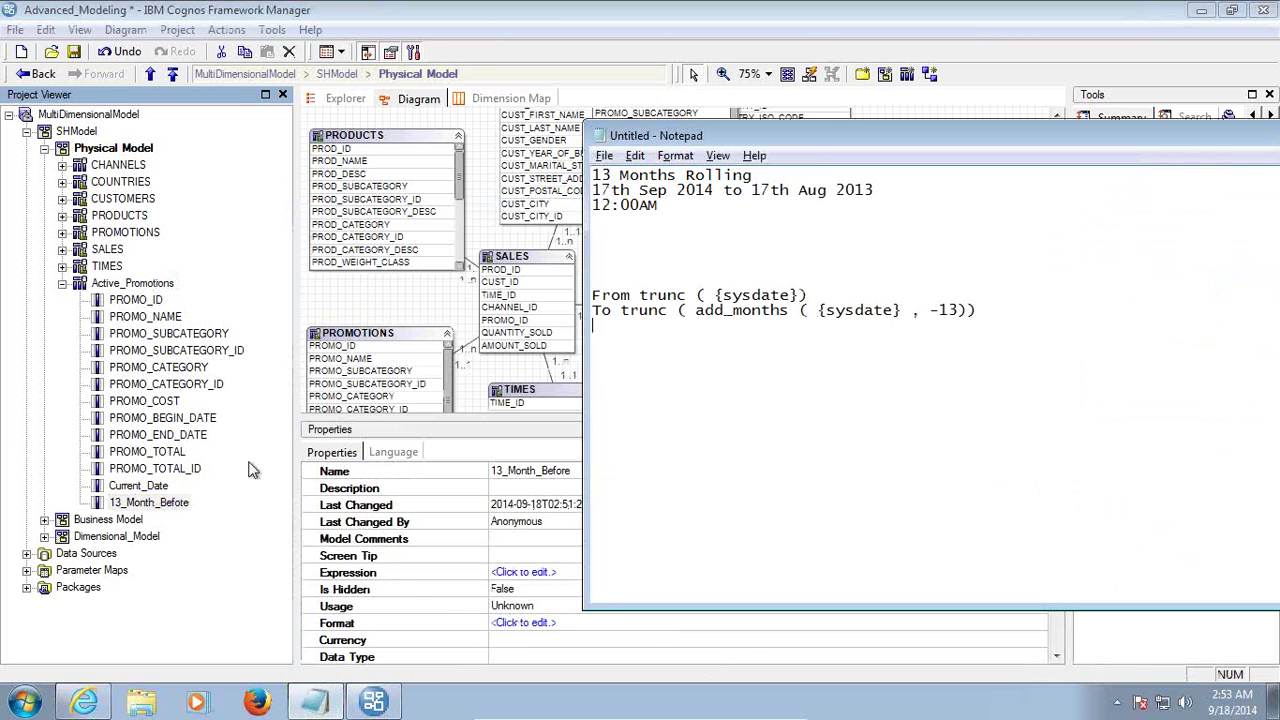
left_click(160, 284)
right_click(165, 284)
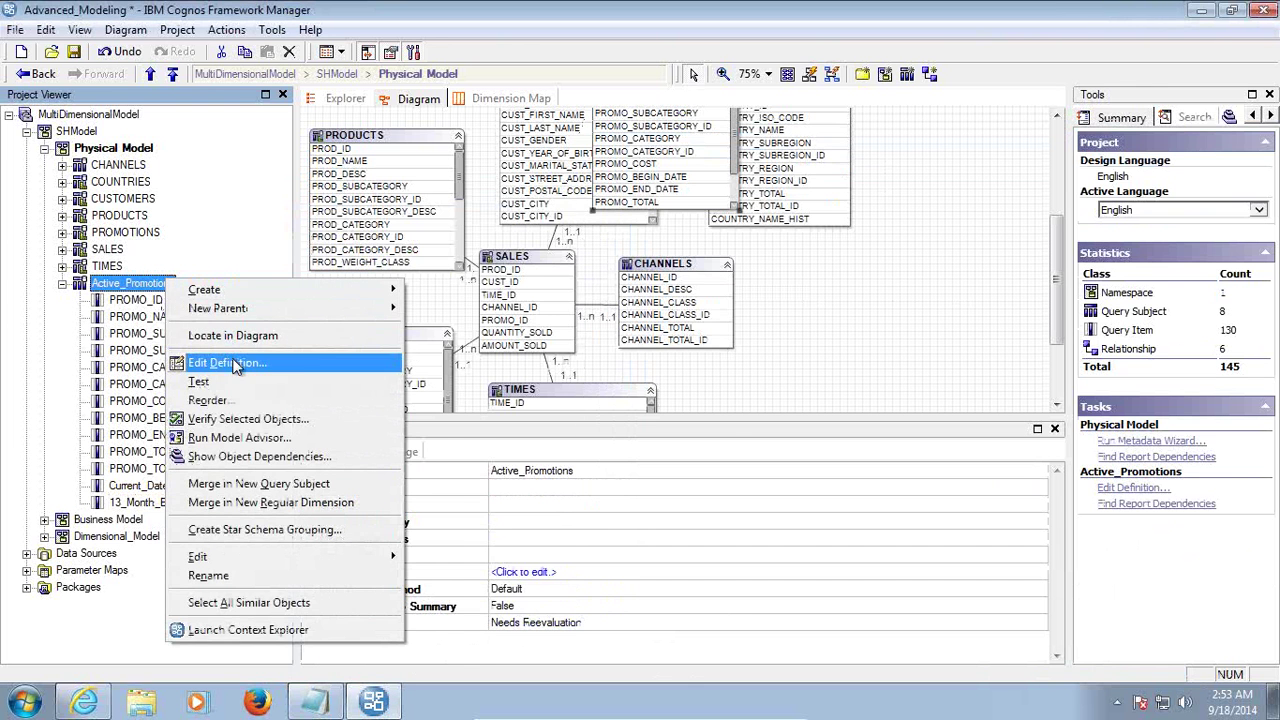
Start a new filter on Active_Promotions and insert the PROMO_BEGIN_DATE column
left_click(230, 363)
left_click(178, 55)
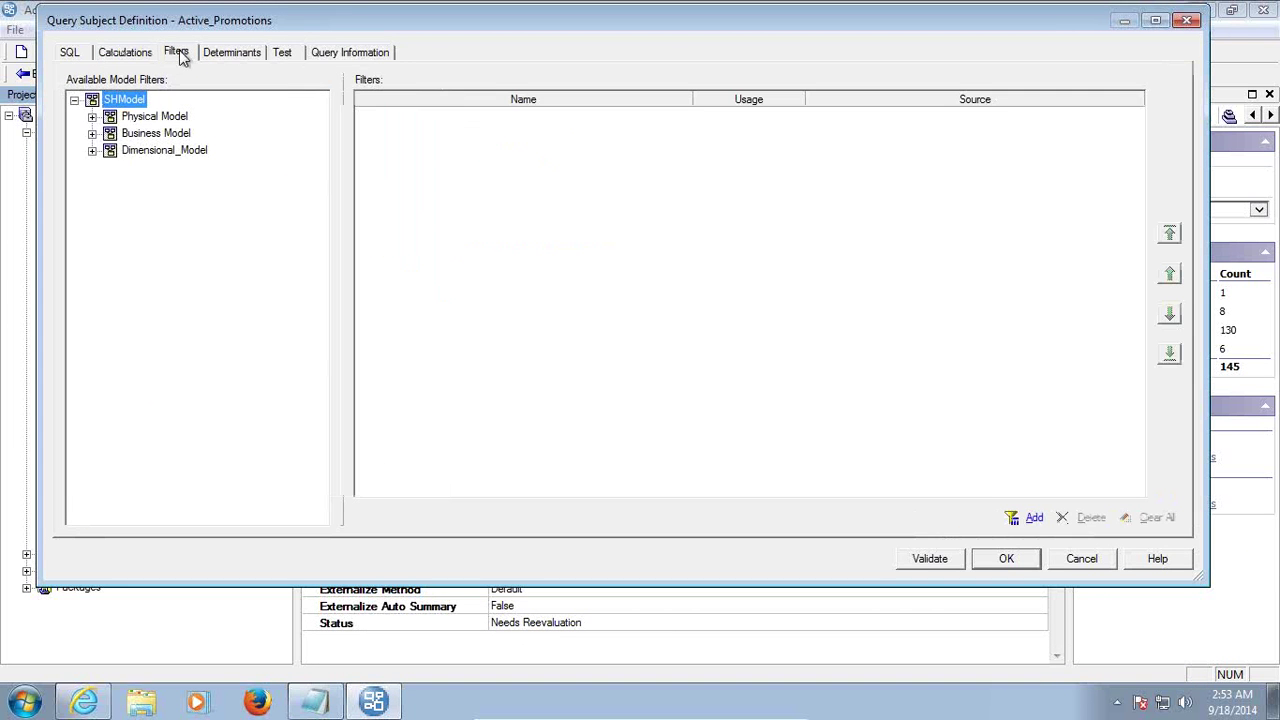
left_click(1032, 519)
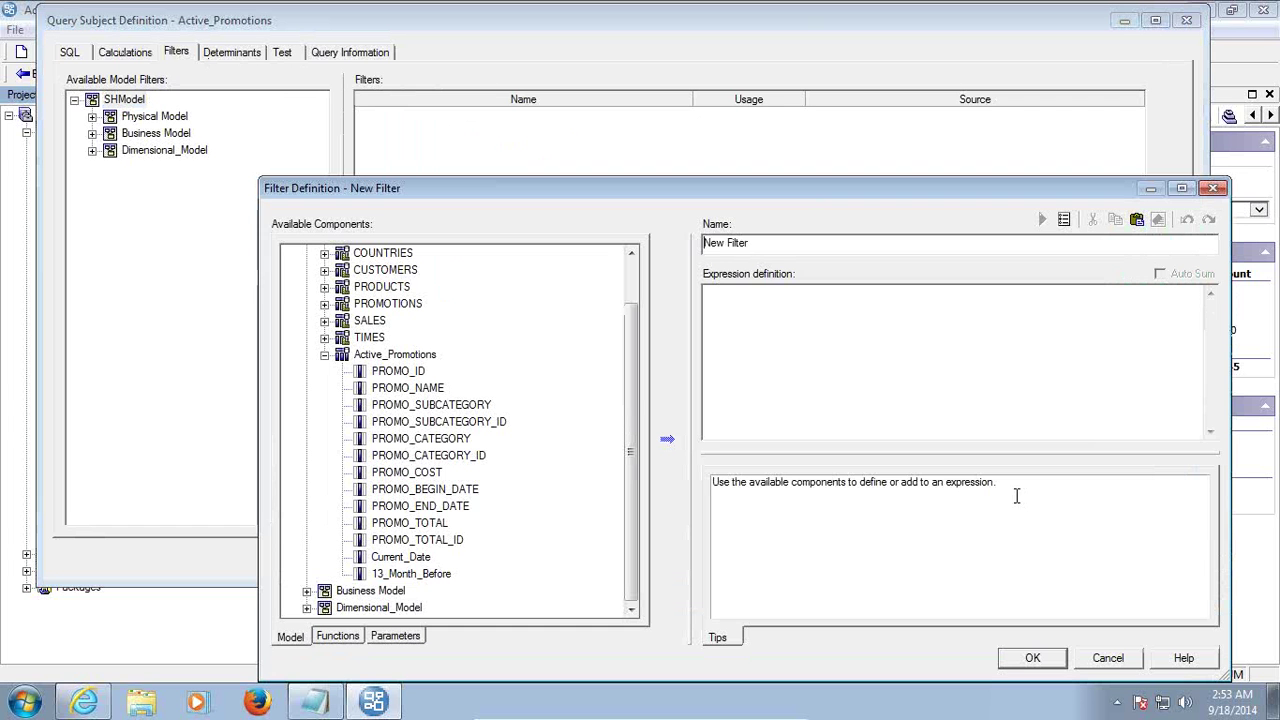
left_click(448, 490)
left_click(667, 439)
Name the filter Promotion_Filter and add the <= operator after PROMO_BEGIN_DATE
left_click_drag(866, 246, 676, 244)
type("Promotion_")
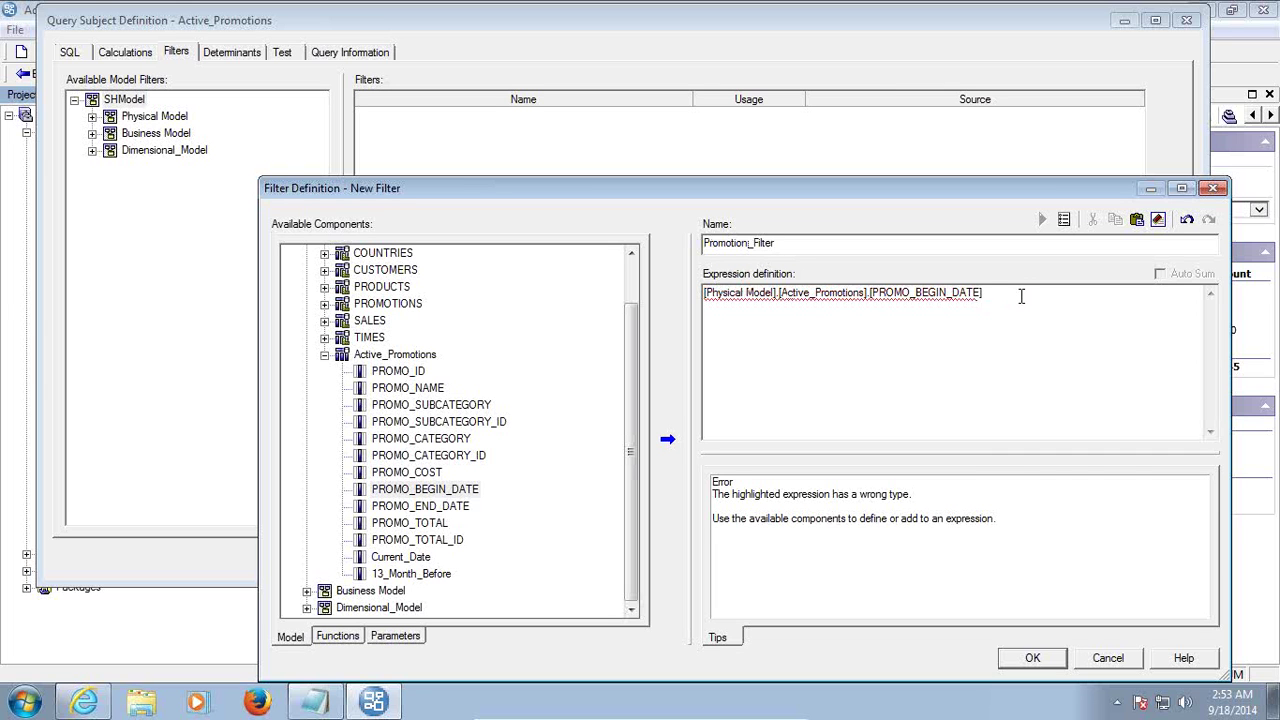
type(">")
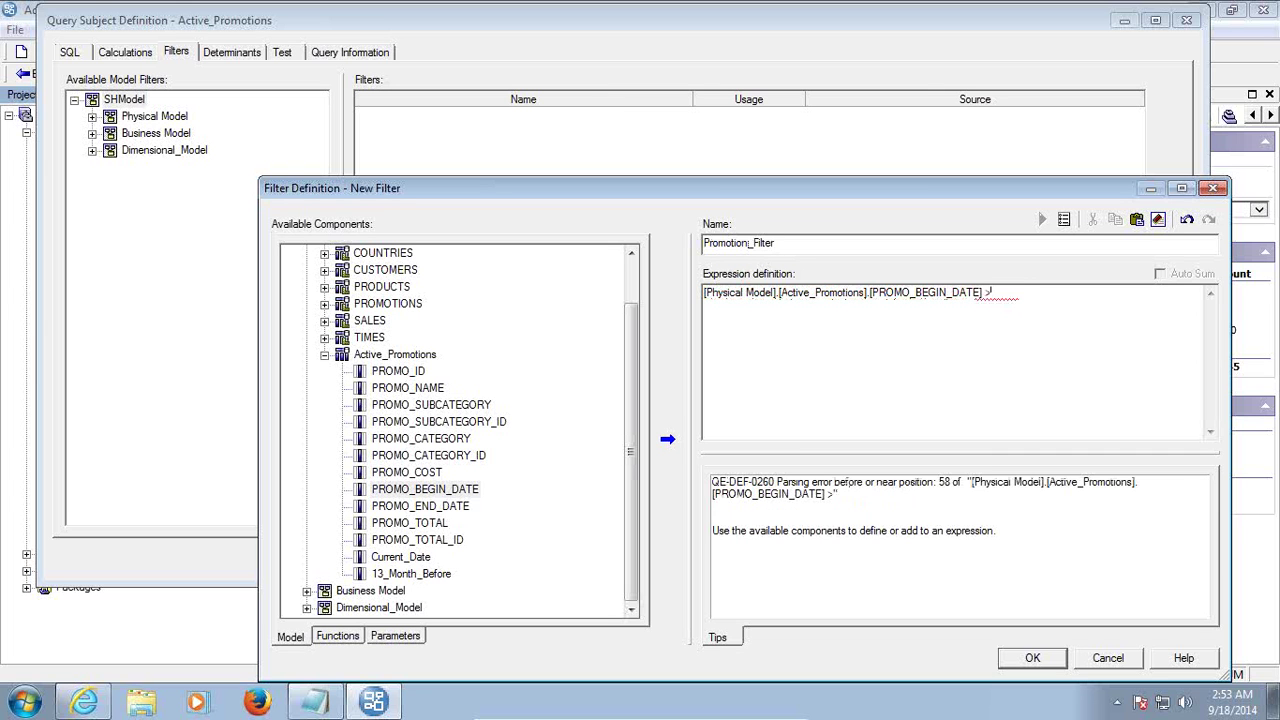
key("BackSpace")
type("<=")
Complete line one as PROMO_BEGIN_DATE <= trunc ( {sysdate}) and, ending with 'and'
left_click(300, 708)
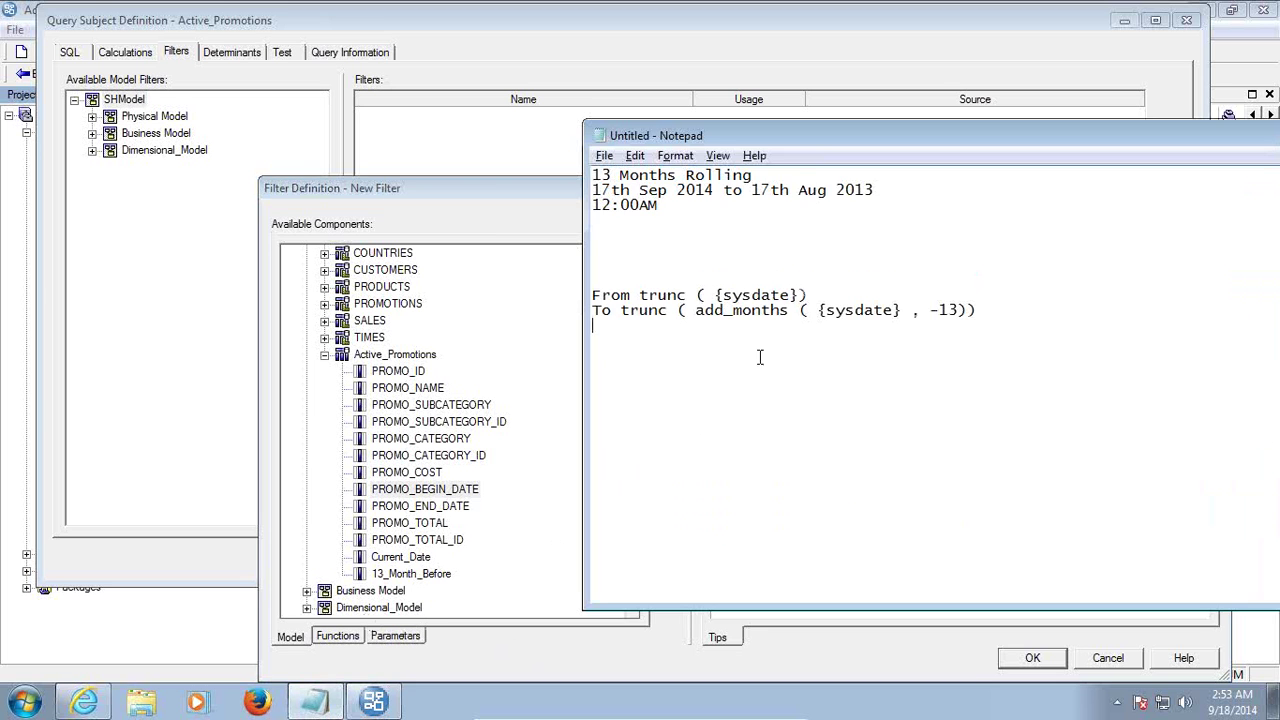
left_click_drag(826, 300, 638, 298)
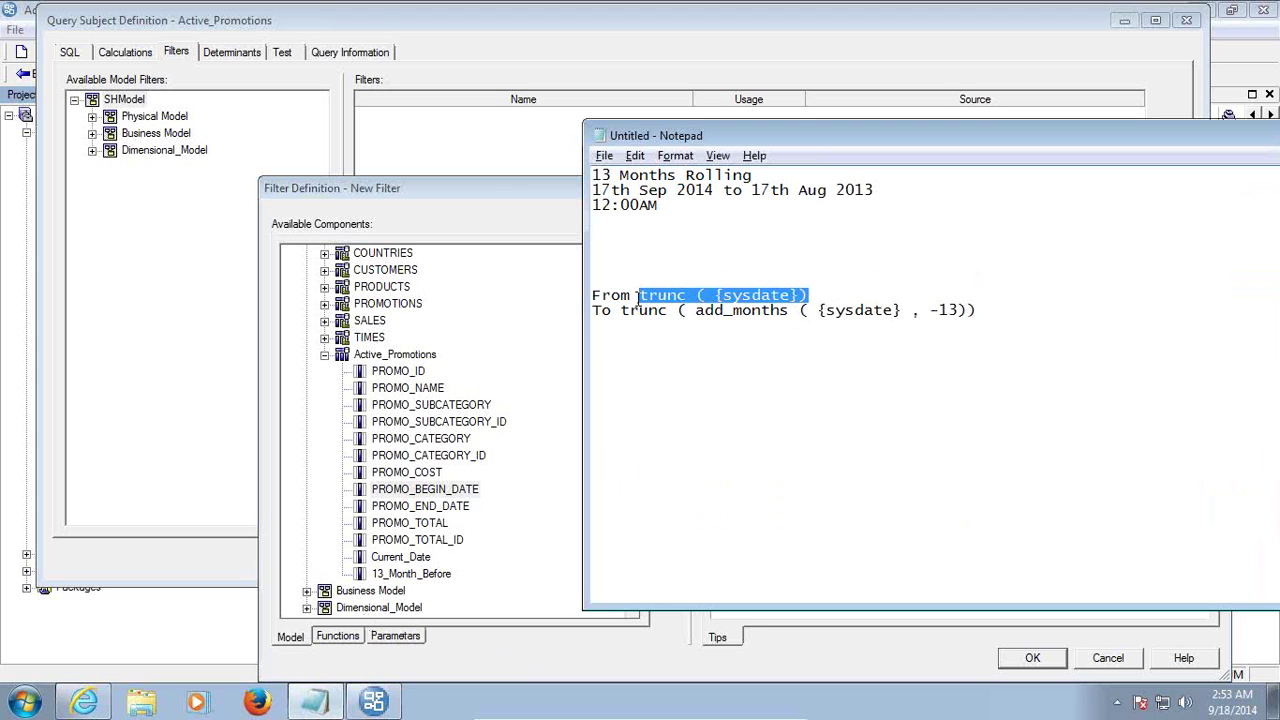
key("ctrl+c")
key("alt+Tab")
key("ctrl+v")
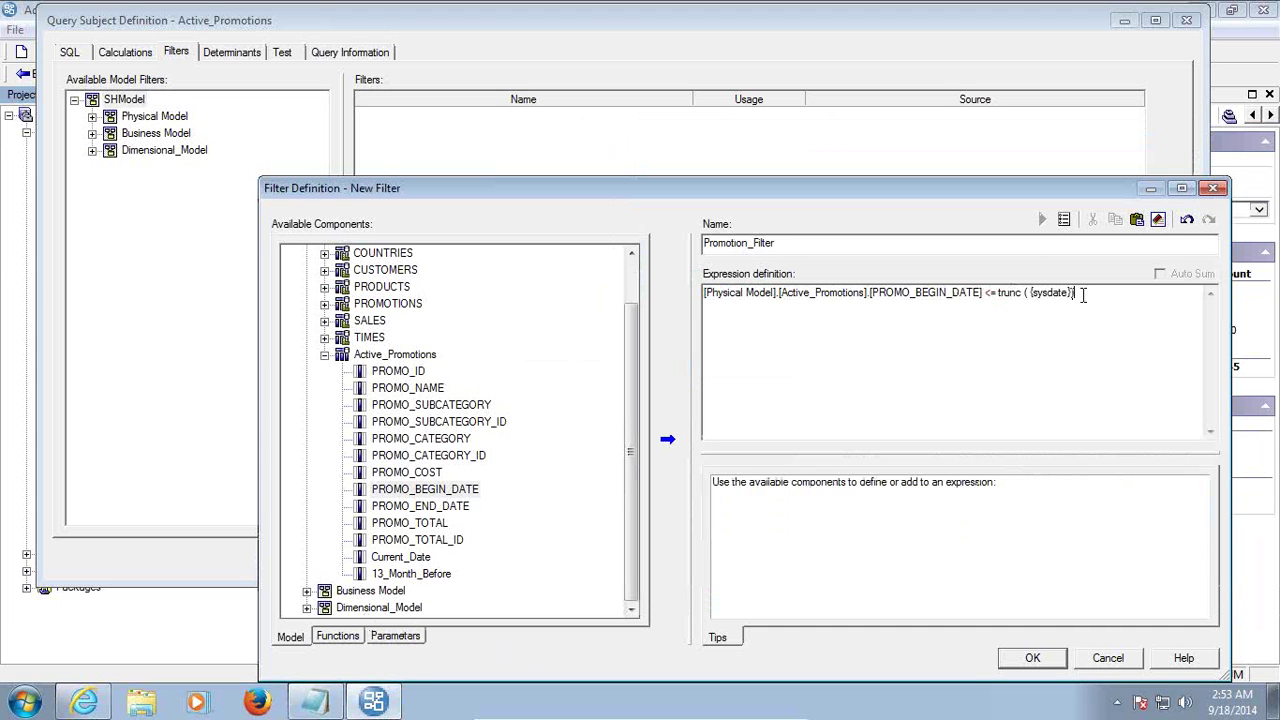
type("and")
key("Return")
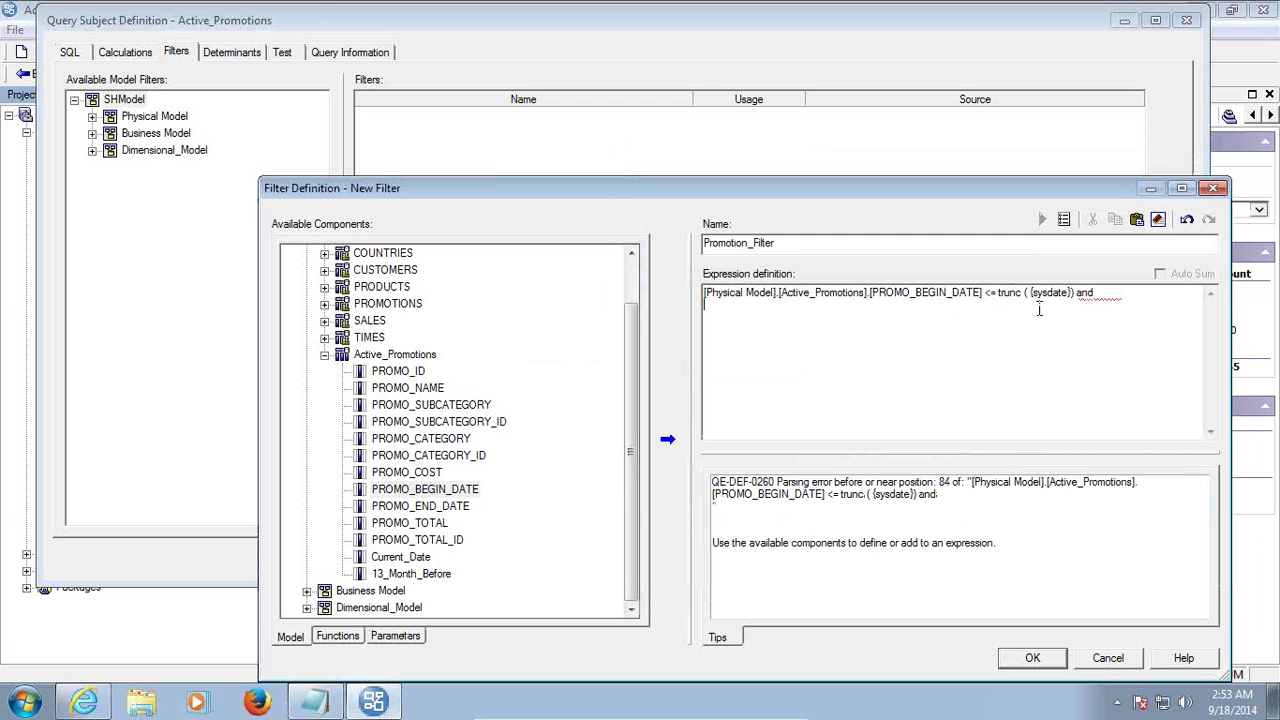
Add line two: PROMO_BEGIN_DATE >= trunc ( add_months ( {sysdate} , -13))
left_click_drag(983, 293, 696, 294)
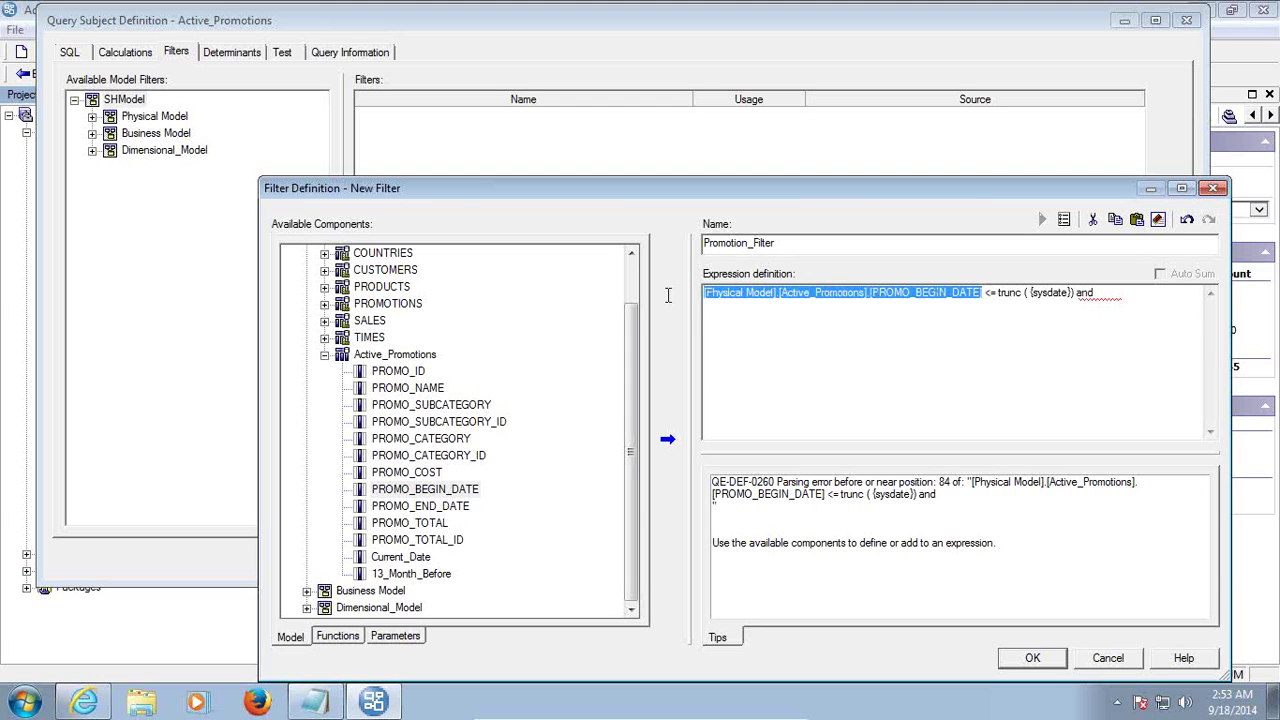
key("ctrl+c")
left_click(721, 316)
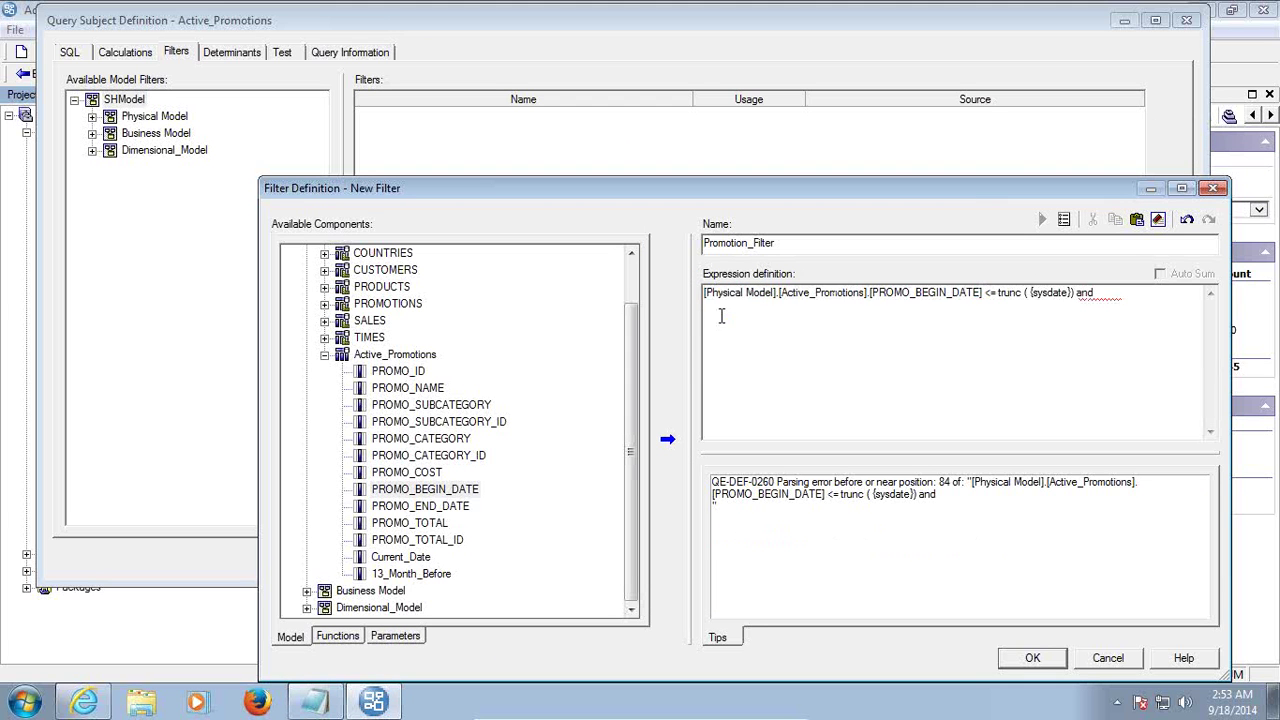
key("ctrl+v")
type(">=")
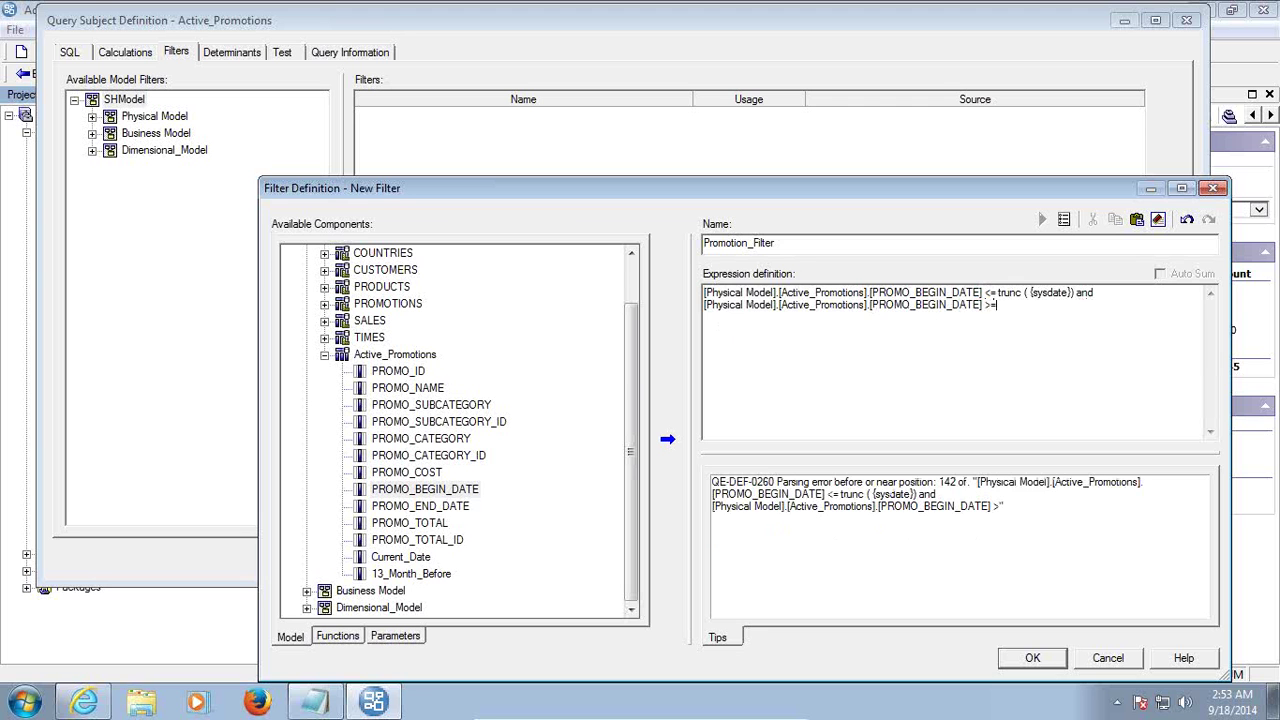
key("alt+Tab")
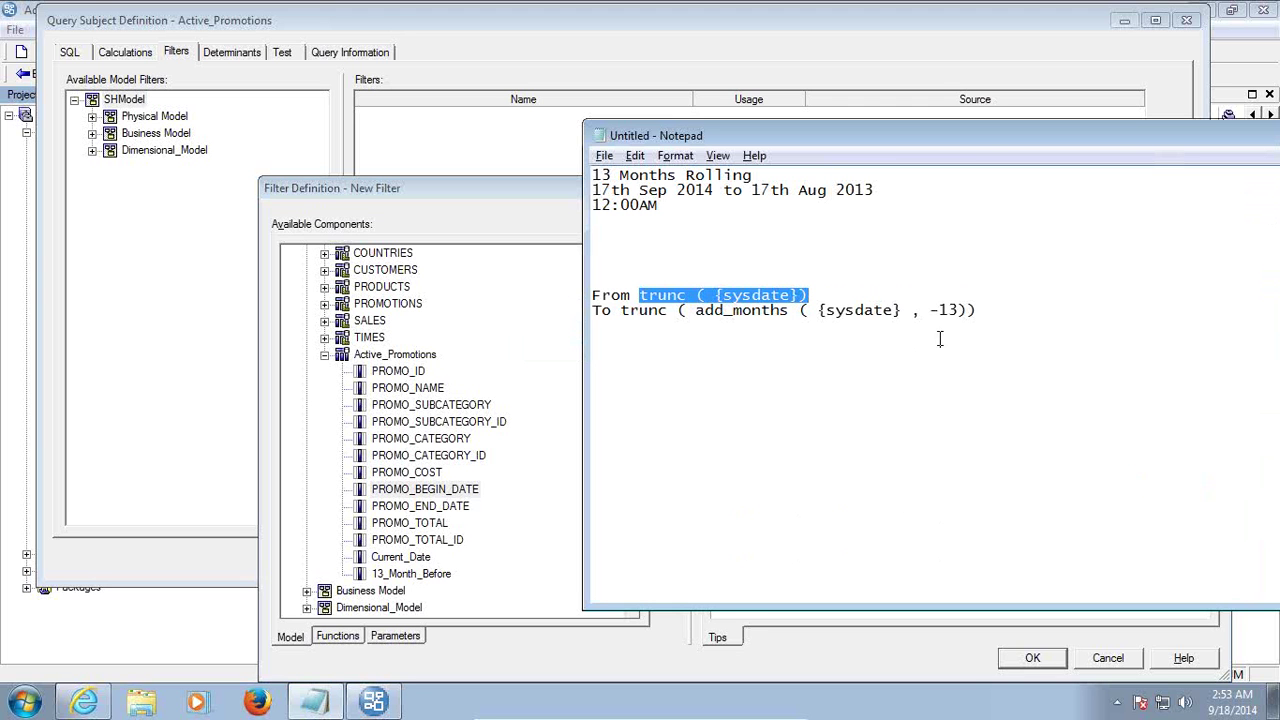
left_click_drag(979, 312, 619, 314)
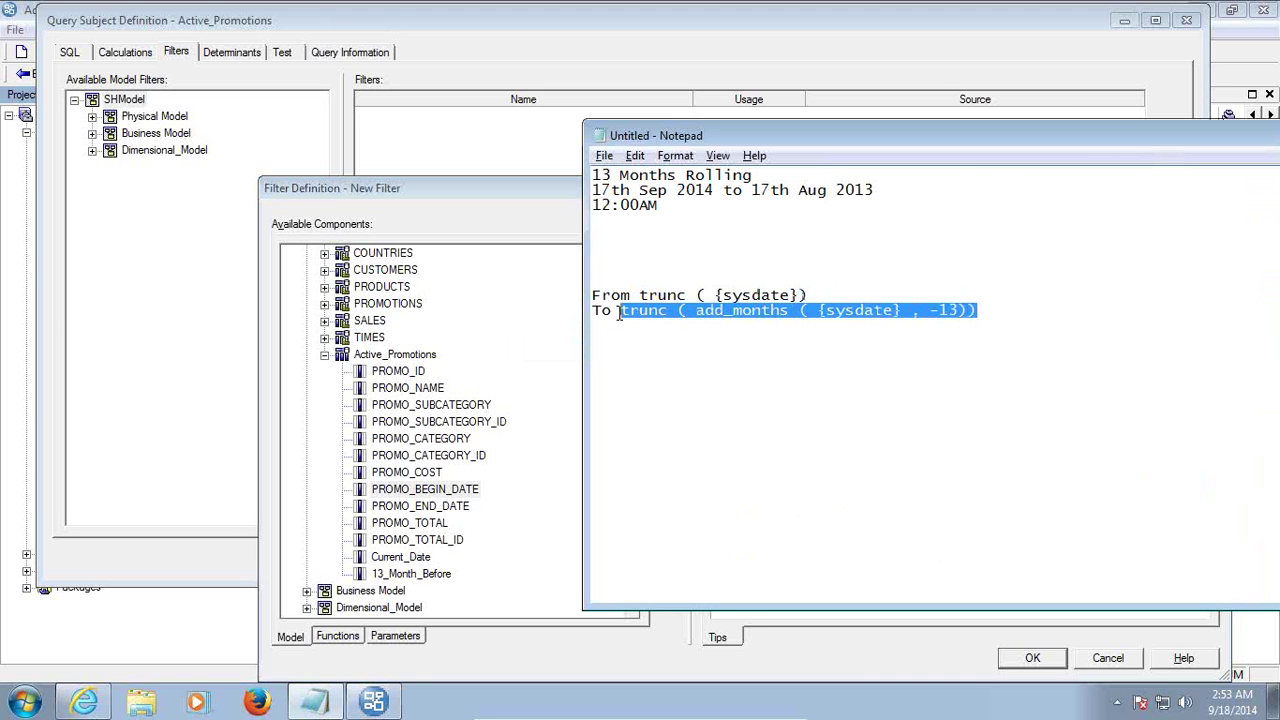
key("alt+Tab")
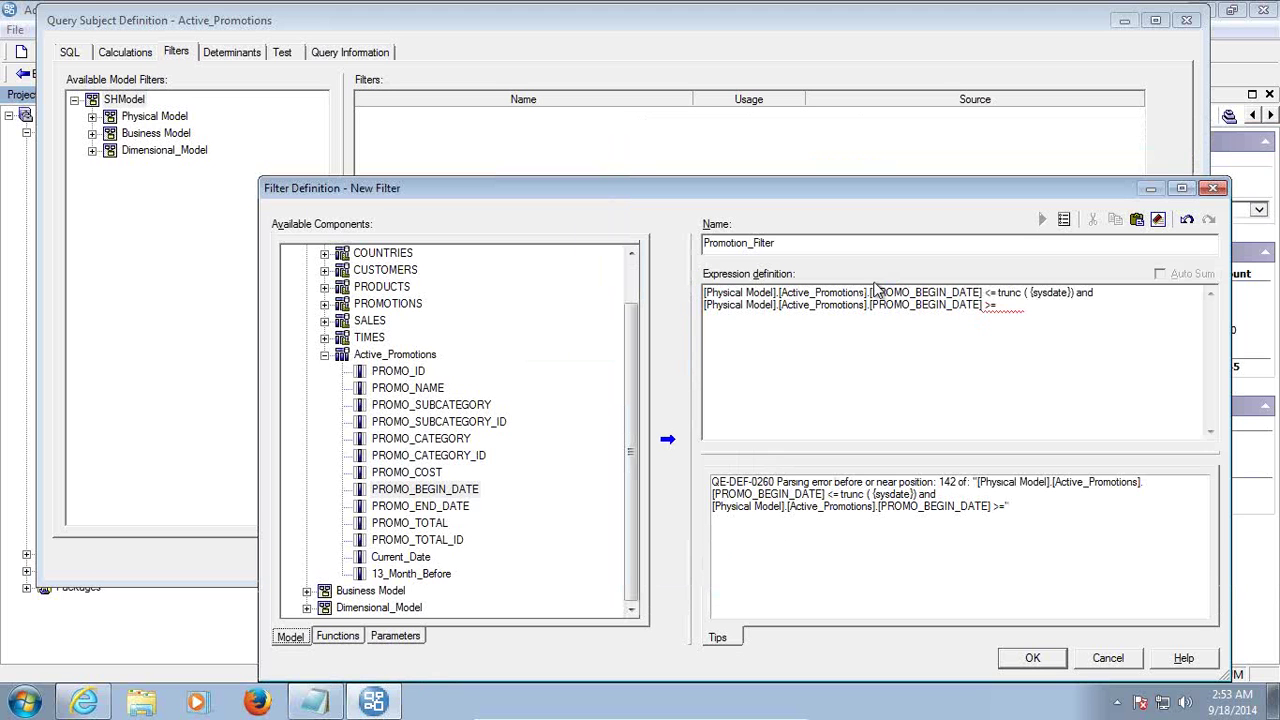
left_click(1046, 304)
key("ctrl+v")
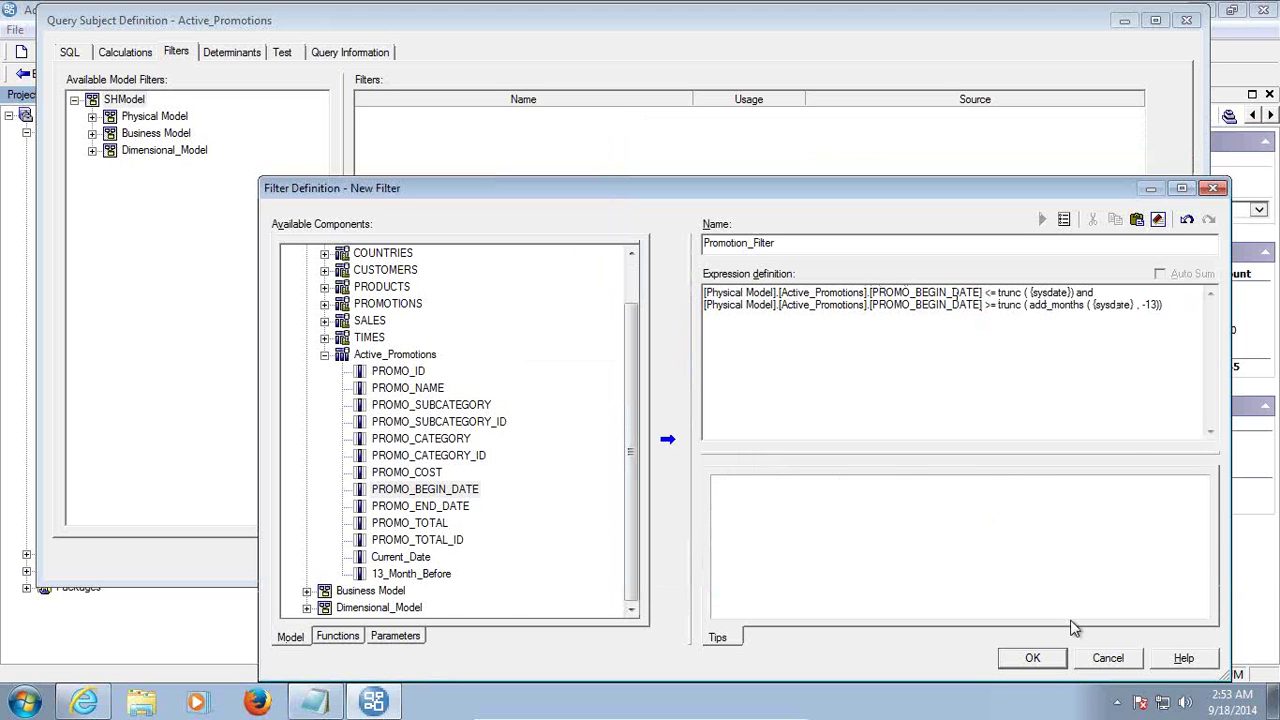
Save Promotion_Filter, review the two calculations, and validate the Active_Promotions definition
left_click(1050, 662)
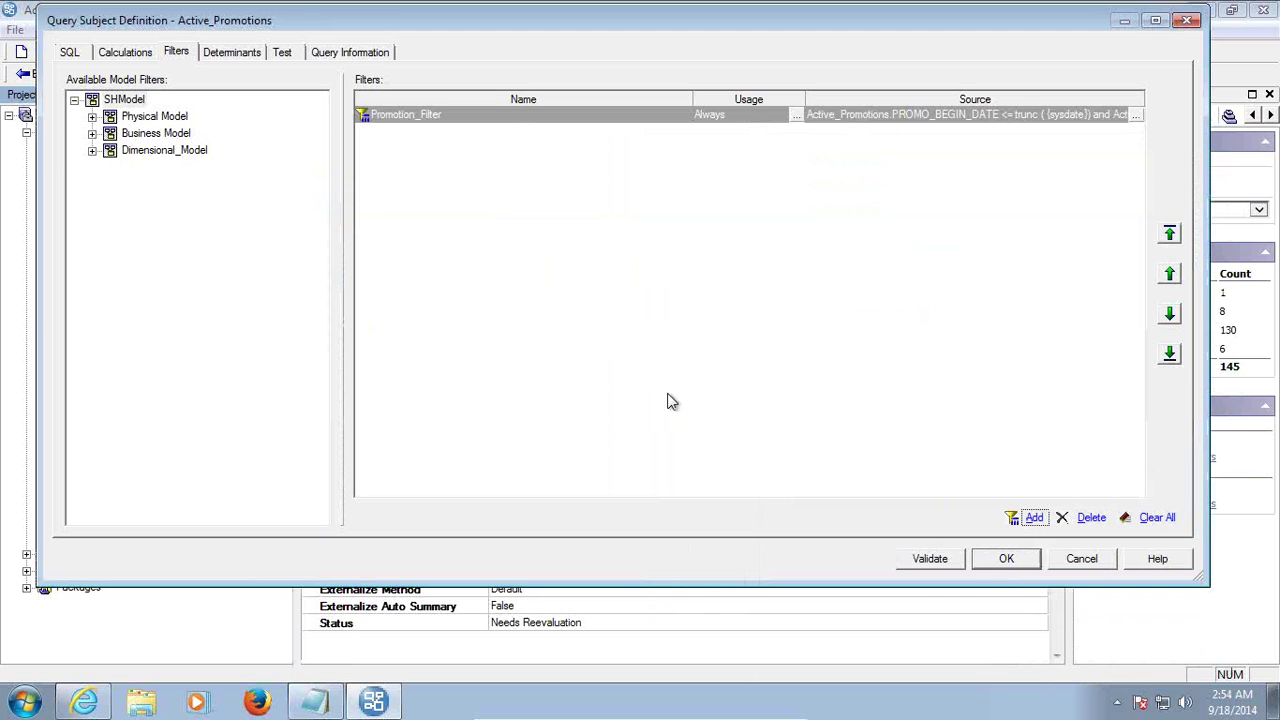
left_click(129, 60)
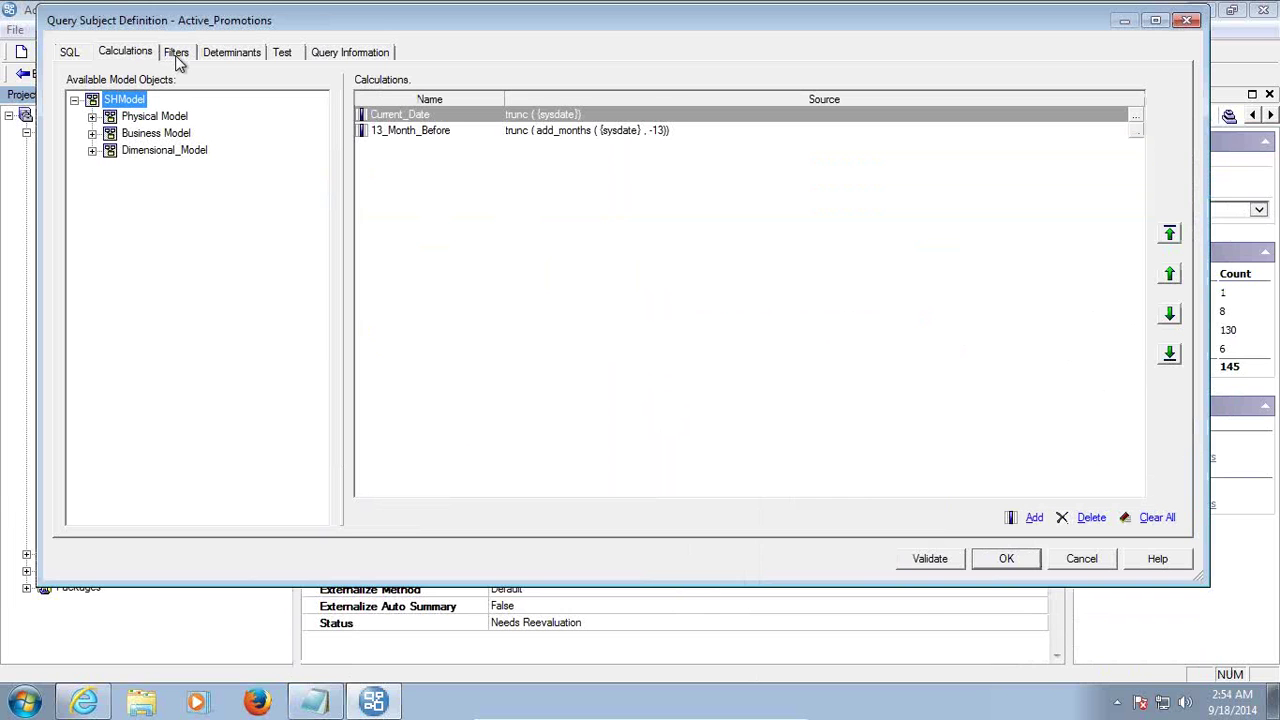
left_click(950, 560)
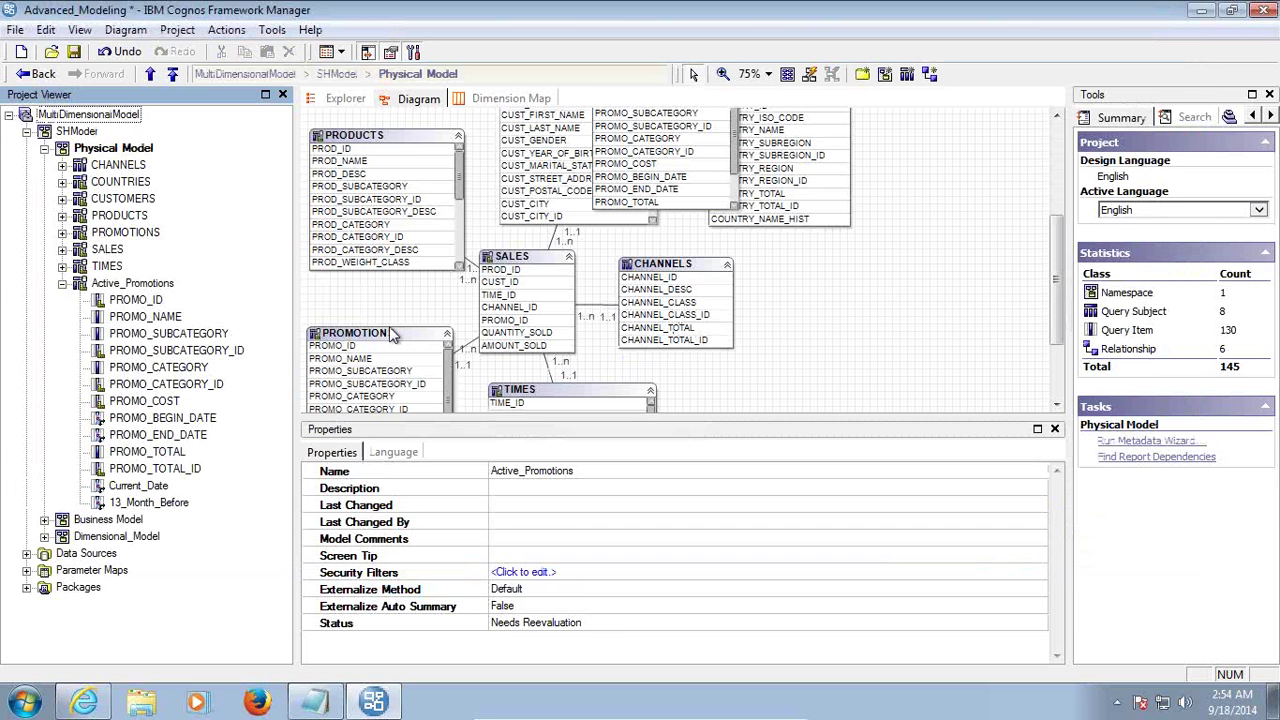
Run a sample test of Active_Promotions and view its generated SQL
right_click(152, 284)
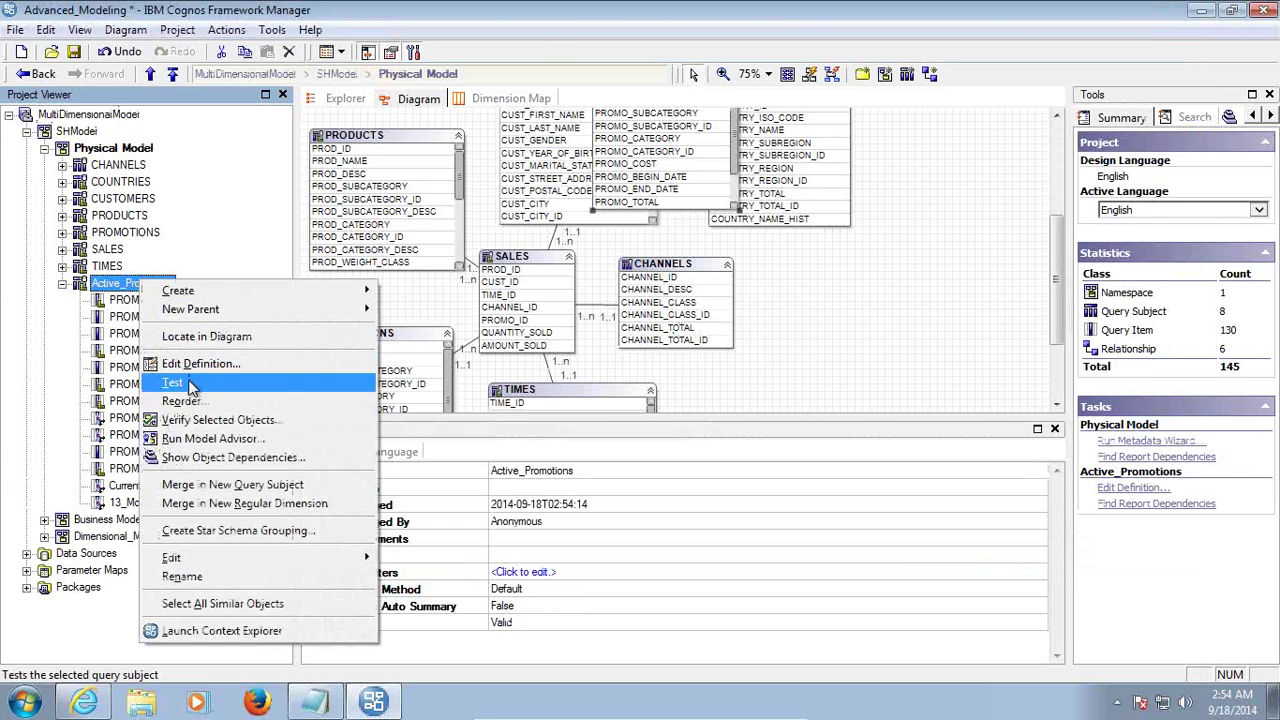
left_click(232, 380)
left_click(816, 498)
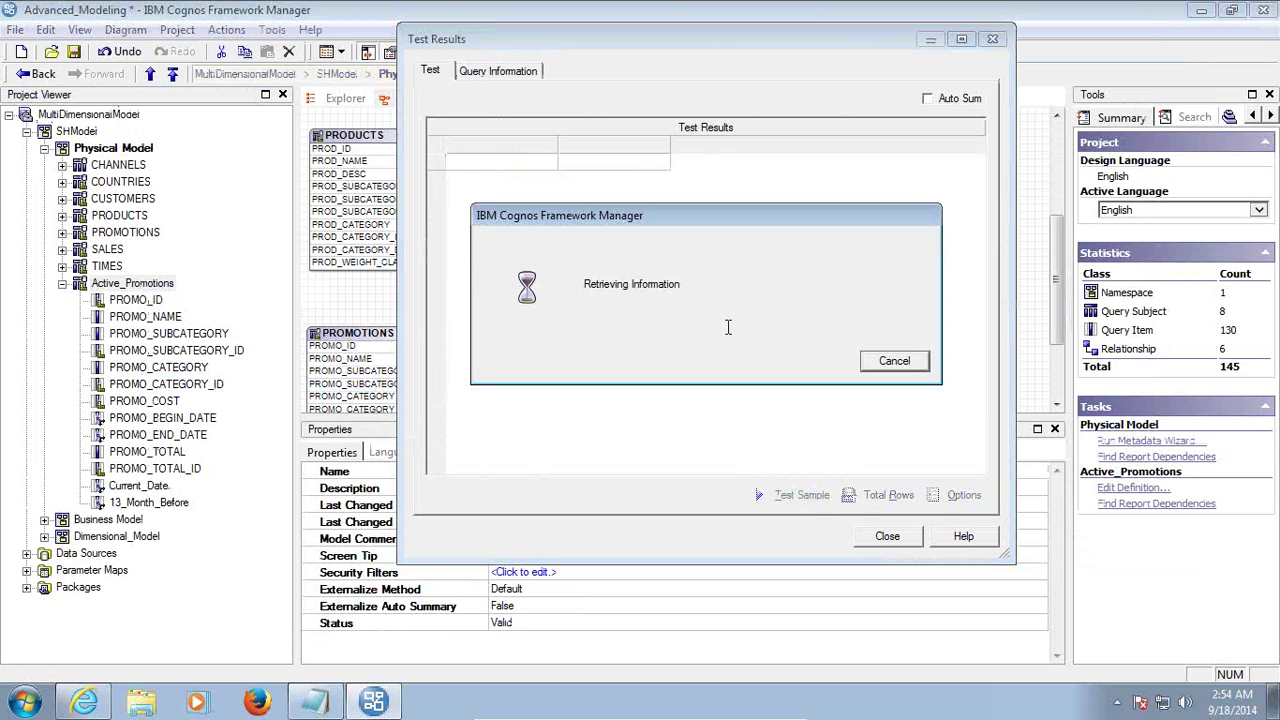
left_click_drag(600, 466, 895, 536)
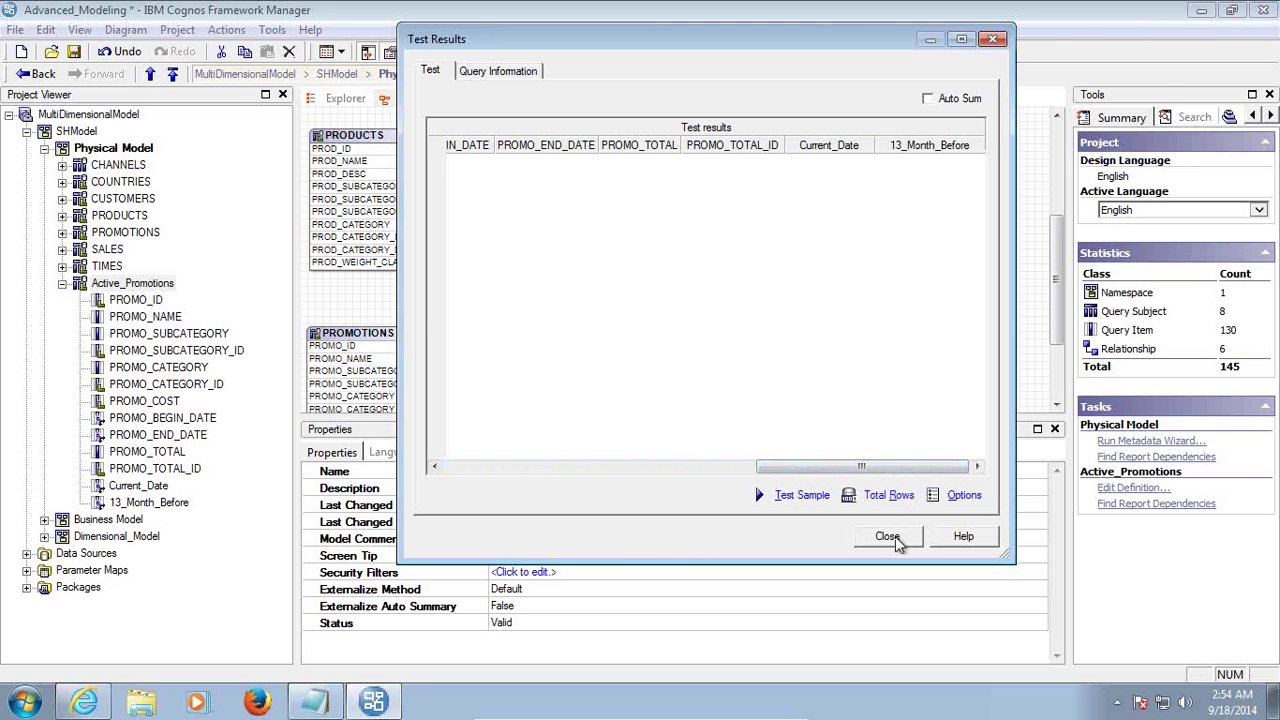
left_click(498, 71)
Highlight the SQL through the 13-month condition and paste on a new Notepad line
left_click_drag(983, 204, 973, 392)
left_click_drag(668, 143, 731, 322)
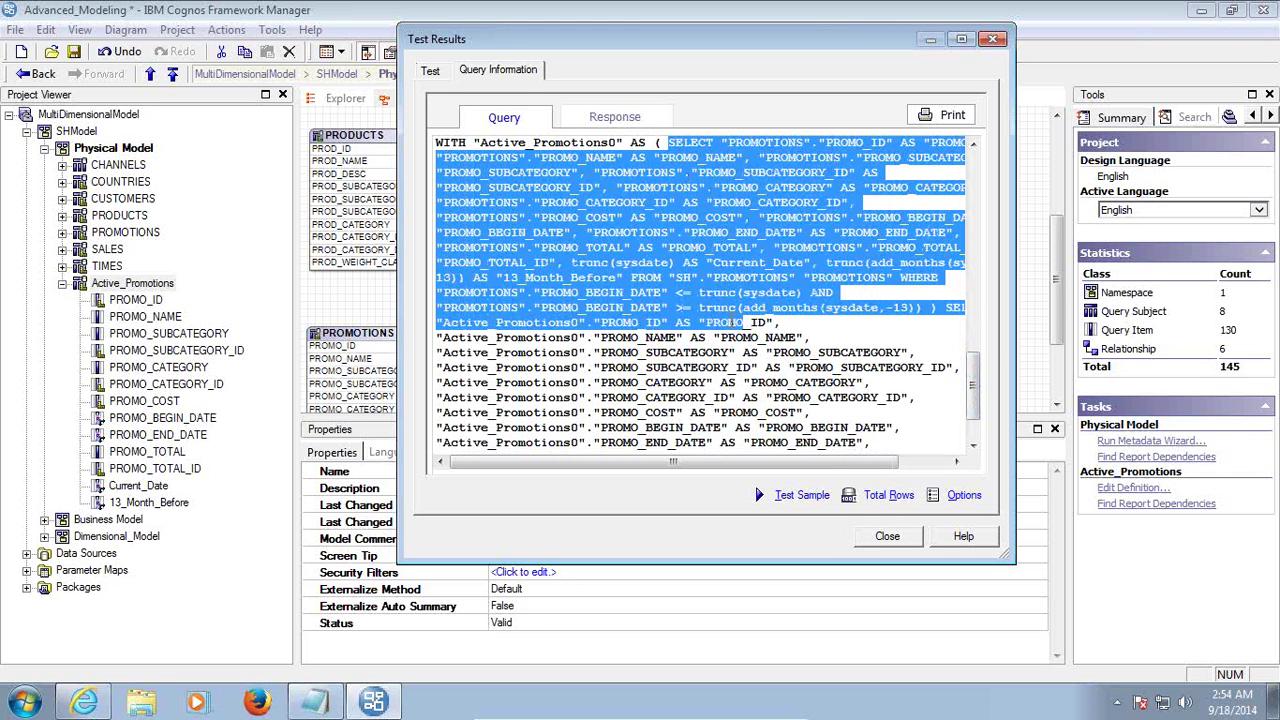
left_click_drag(598, 463, 650, 465)
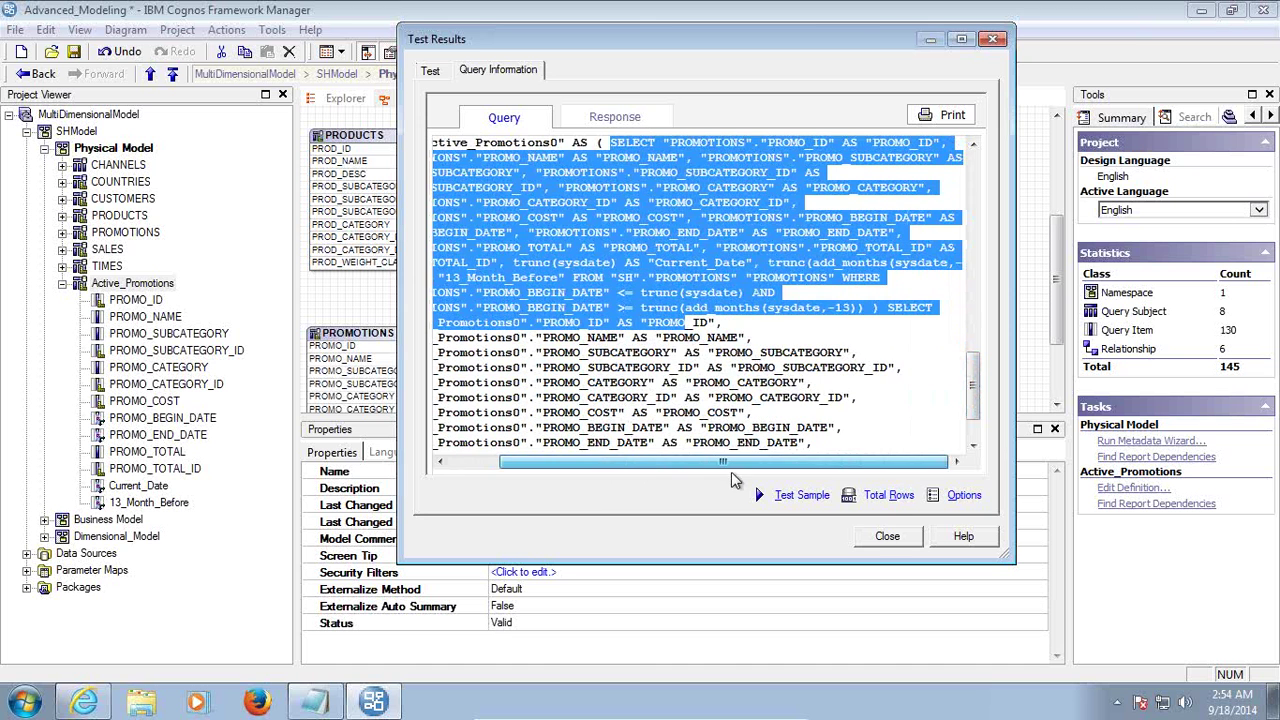
left_click(866, 309, "shift")
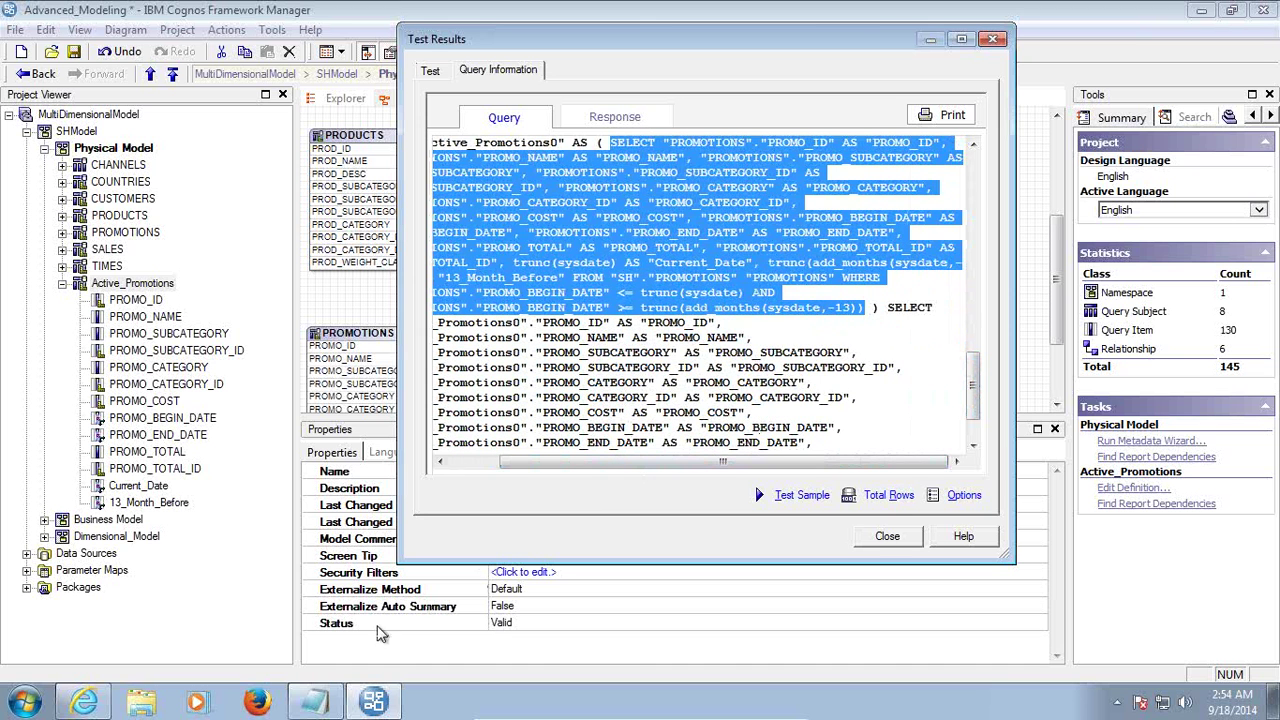
left_click(334, 700)
left_click(595, 292)
type("trunc ( add_months ( {sysdate} , -13))")
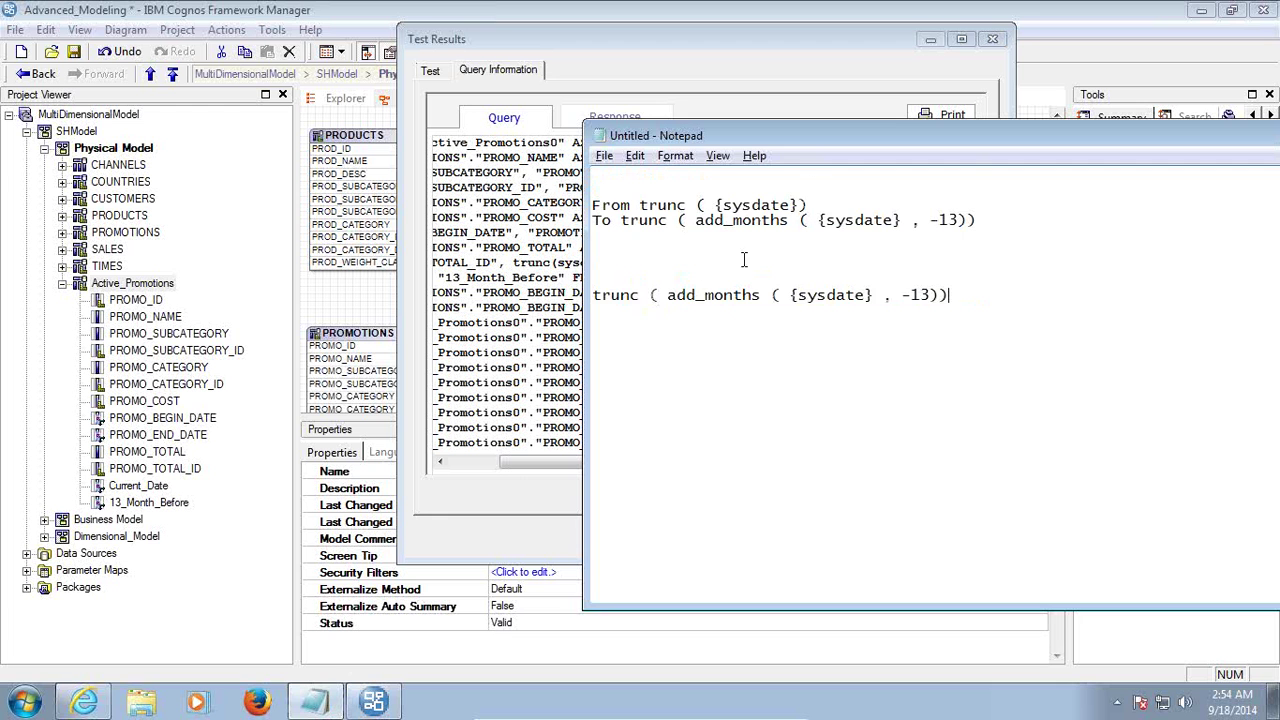
Copy the native SQL subquery and paste it over the add_months line in Notepad
left_click(535, 288)
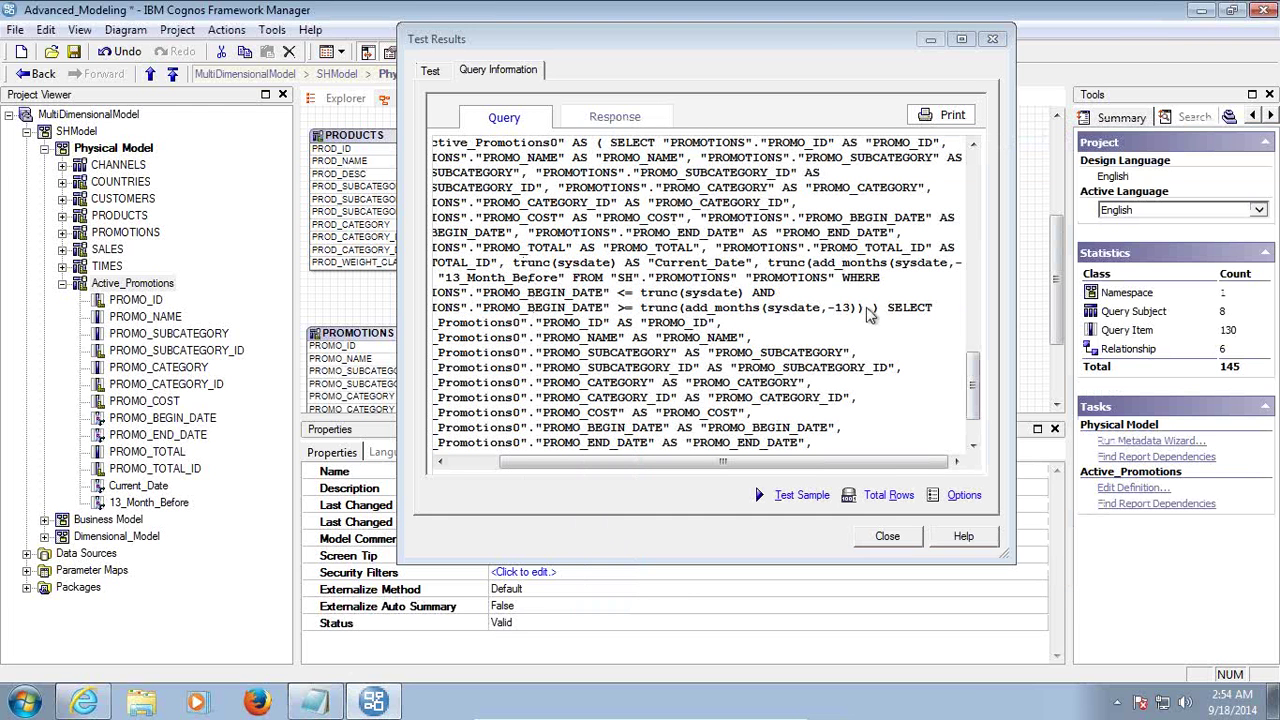
left_click_drag(748, 282, 643, 245)
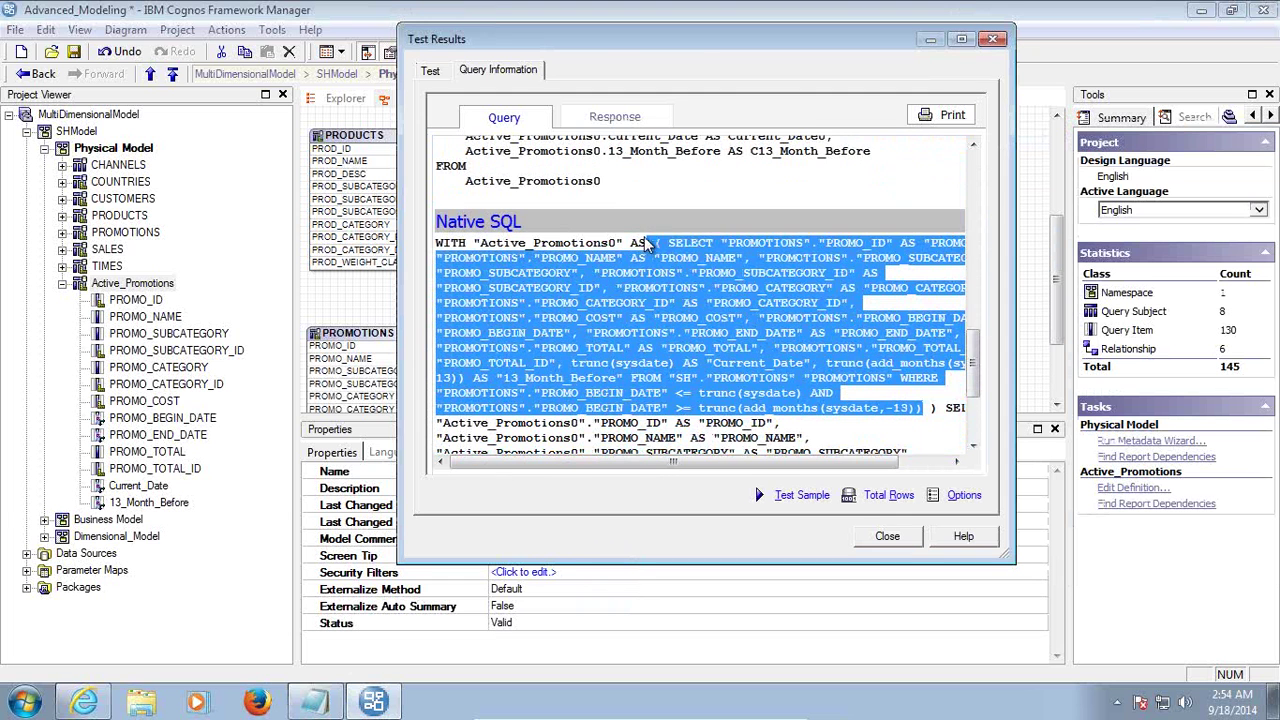
right_click(694, 258)
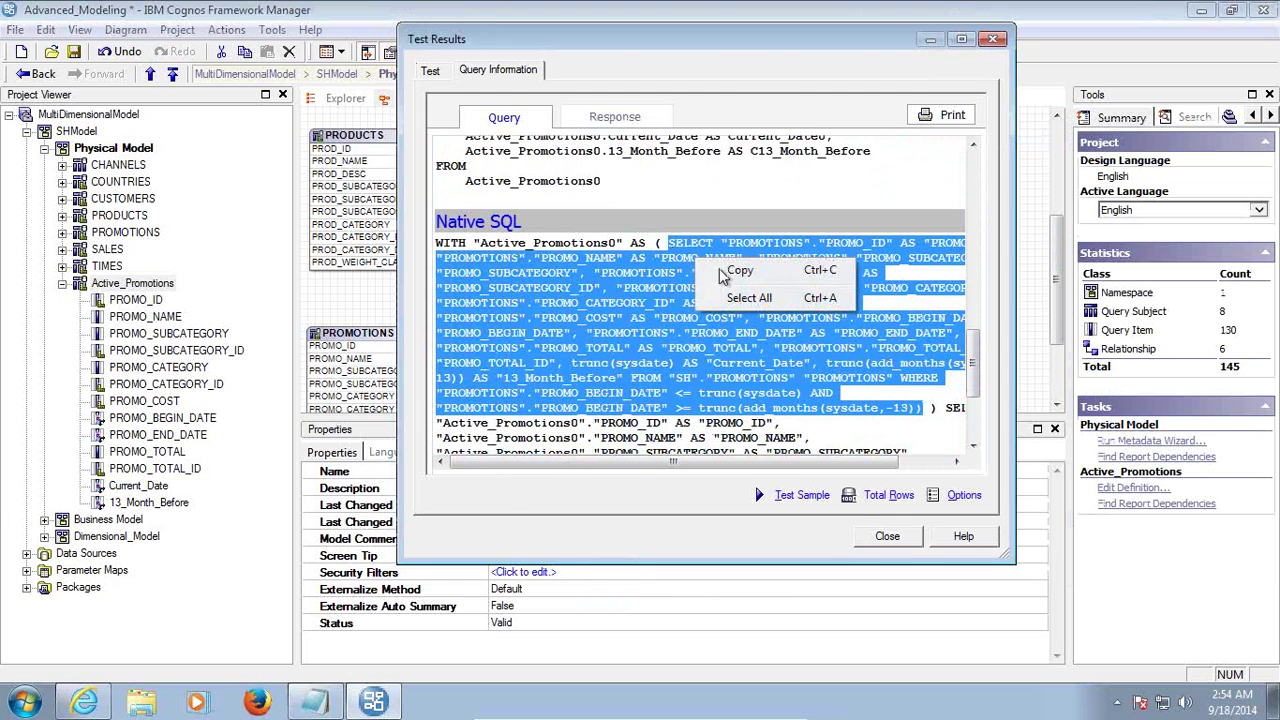
left_click(728, 266)
left_click(316, 700)
left_click_drag(972, 292, 590, 294)
type("SELECT \"PROMOTIONS\".\"PROMO_ID\" AS \"PROMO_ID\", \"PROMOTIONS\".\"PROMO_NAME\" AS \"PROMO_NAME\", \"PROMOTIONS\".\"PROMO_SUBCATEGORY\" AS \"PROMO_SUBCATEGORY\", \"PROMOTIONS\".\"PROMO_SUBCATEGORY_ID\" AS \"PROMO_SUBCATEGORY_ID\", \"PROMOTIONS\".\"PROMO_CATEGORY\" AS \"PROMO_CATEGORY\", \"PROMOTIONS\".\"PROMO_CATEGORY_ID\" AS \"PROMO_CATEGORY_ID\", \"PROMOTIONS\".\"PROMO_COST\" AS \"PROMO_COST\", \"PROMOTIONS\".\"PROMO_BEGIN_DATE\" AS \"PROMO_BEGIN_DATE\", \"PROMOTIONS\".\"PROMO_END_DATE\" AS \"PROMO_END_DATE\", \"PROMOTIONS\".\"PROMO_TOTAL\" AS \"PROMO_TOTAL\", \"PROMOTIONS\".\"PROMO_TOTAL_ID\" AS \"PROMO_TOTAL_ID\", trunc(sysdate) AS \"Current_Date\", trunc(add_months(sysdate,-13)) AS \"13_Month_Before\" FROM \"SH\".\"PROMOTIONS\" \"PROMOTIONS\" WHERE \"PROMOTIONS\".\"PROMO_BEGIN_DATE\" <= trunc(sysdate) AND \"PROMOTIONS\".\"PROMO_BEGIN_DATE\" >= trunc(add_months(sysdate,-13))")
left_click_drag(904, 141, 419, 89)
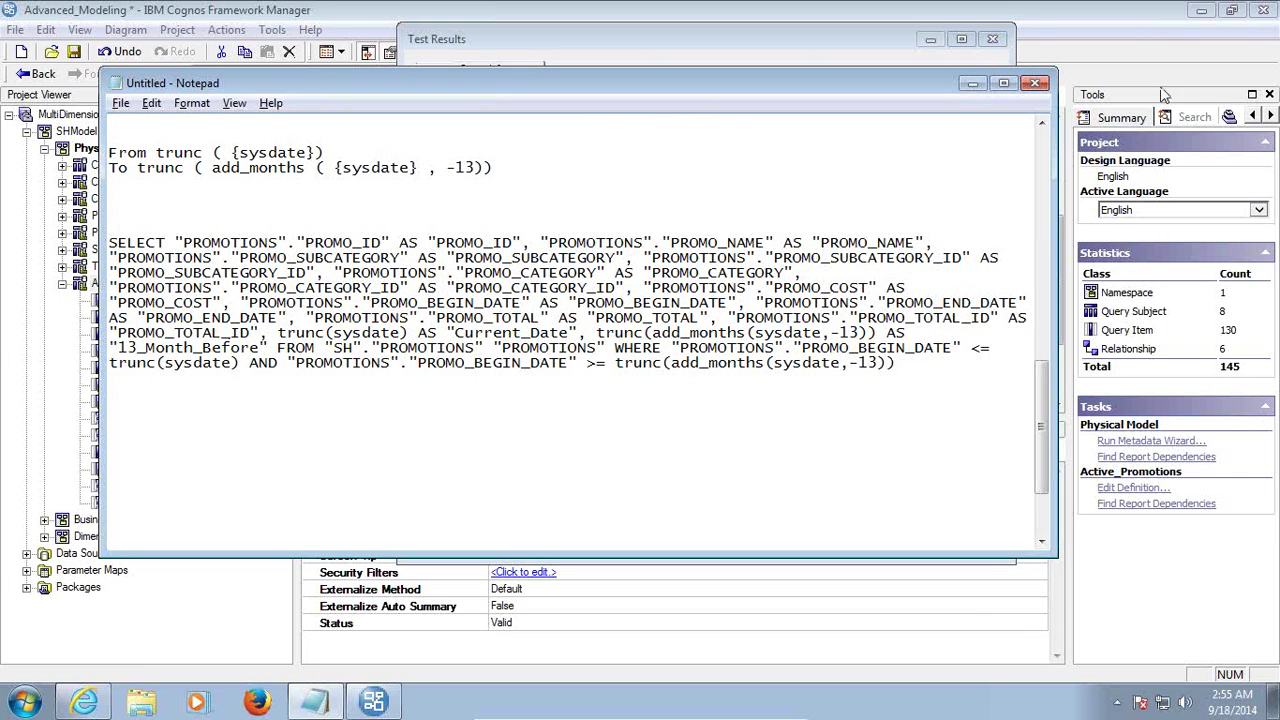
Put WHERE, AND and the 13-month condition on separate lines, then select the whole SQL
key("Return")
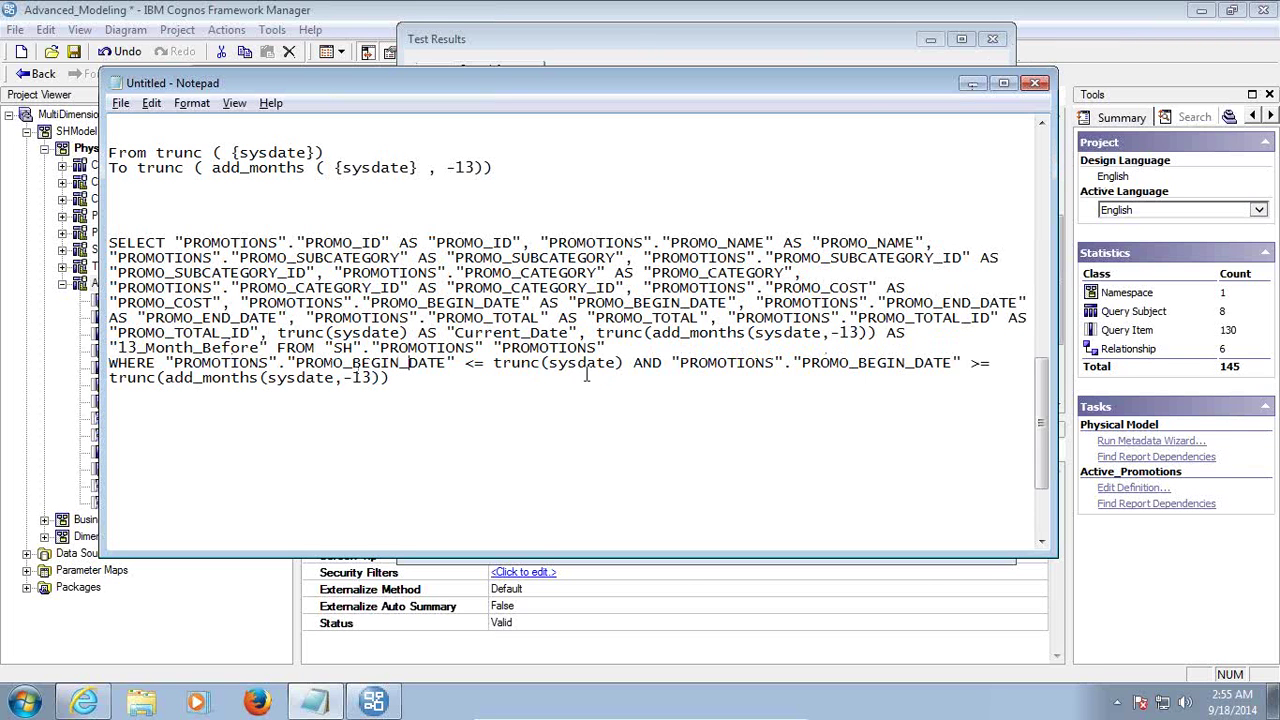
left_click(631, 362)
key("Return")
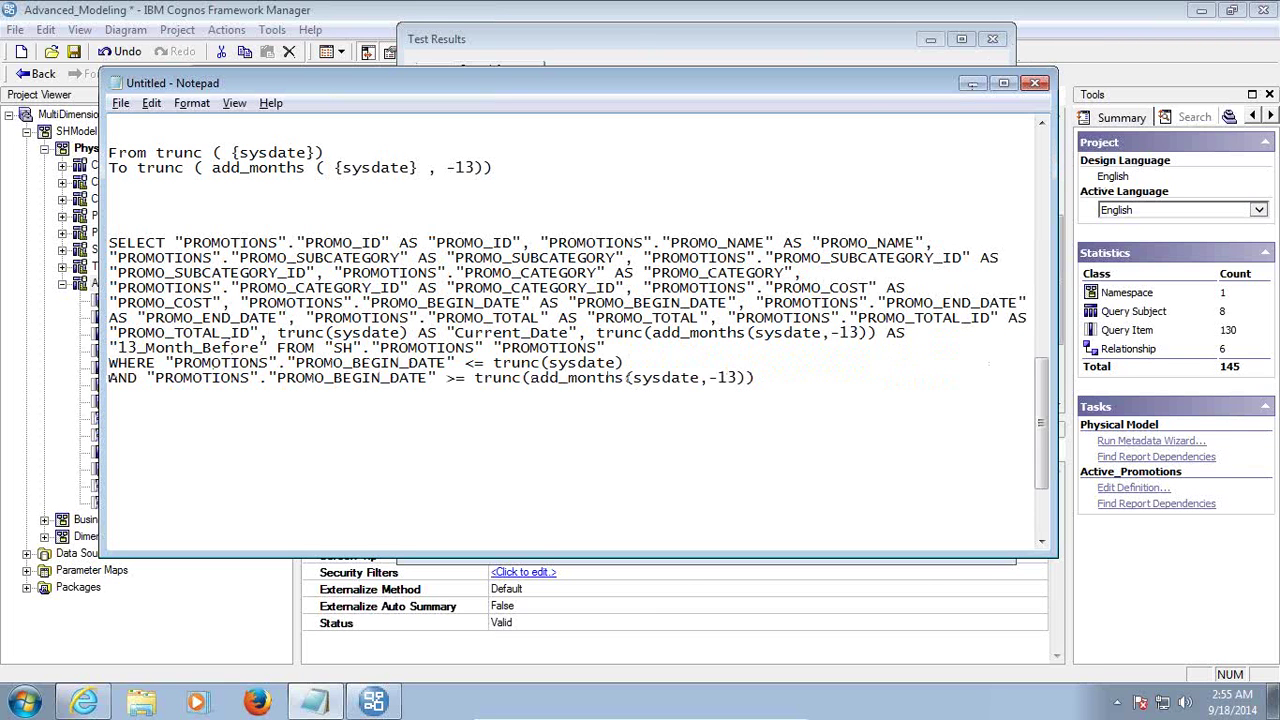
key("Return")
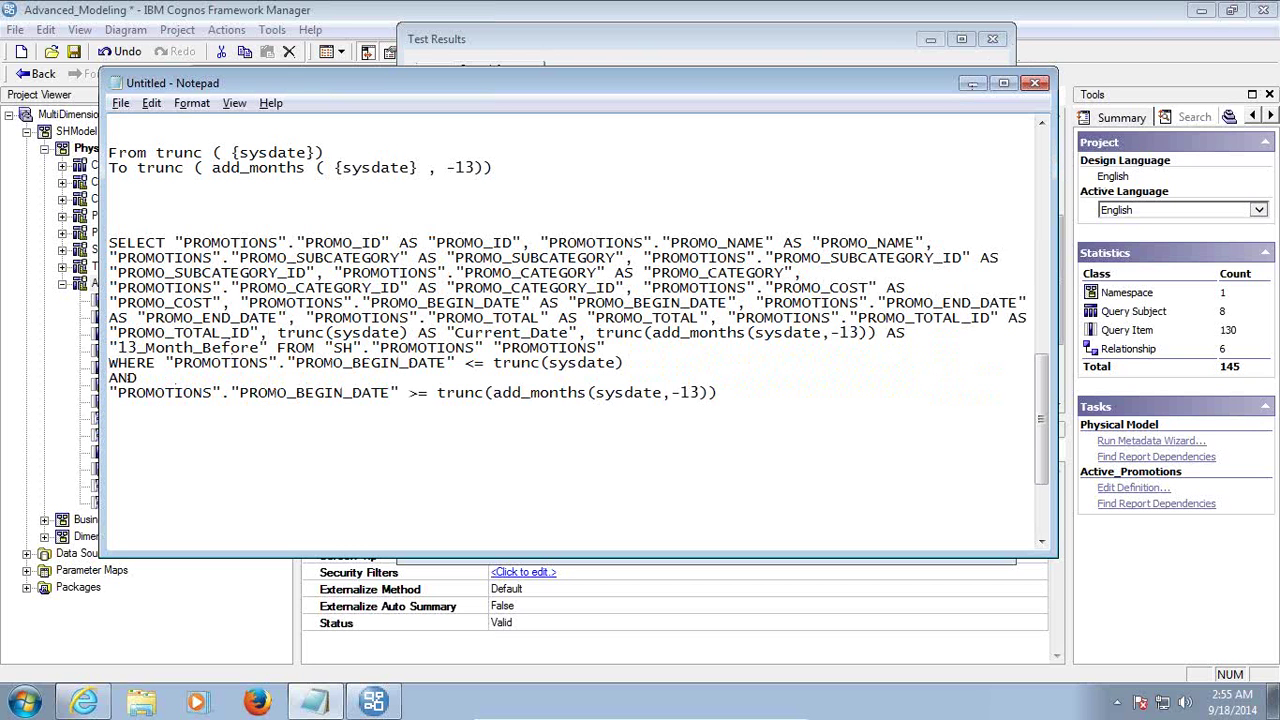
left_click_drag(732, 386, 44, 245)
key("ctrl+c")
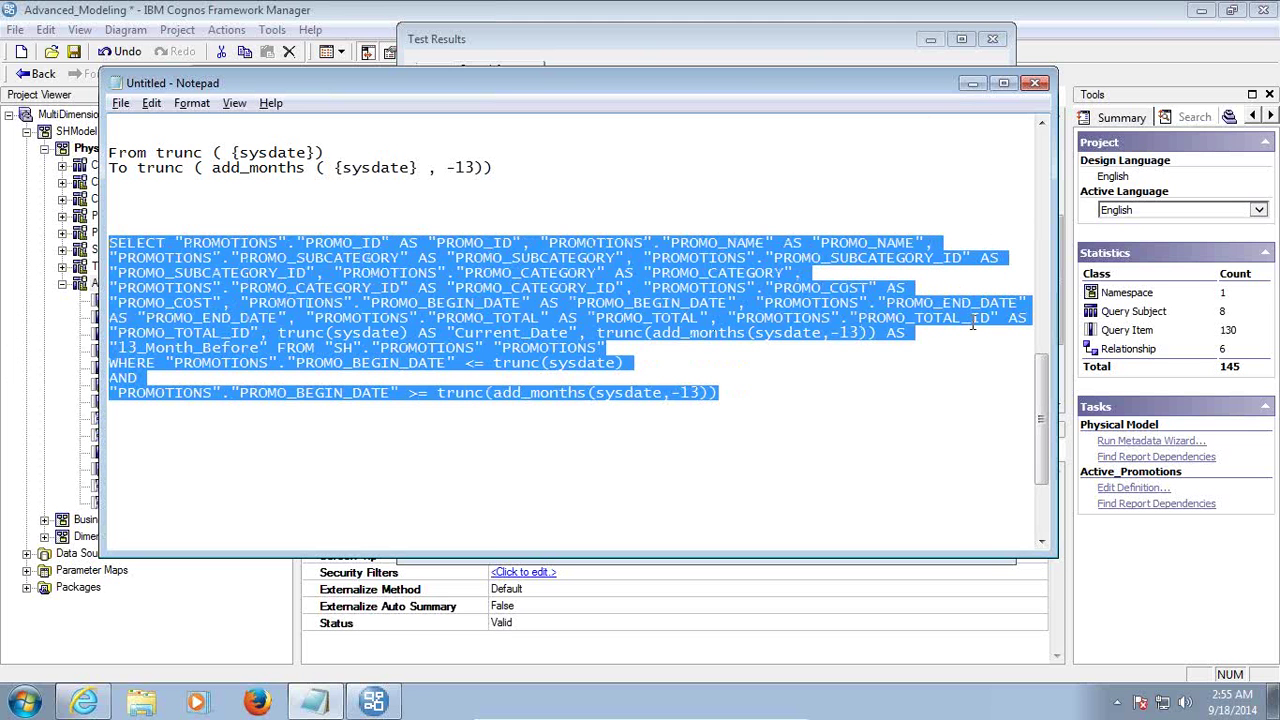
Close the test results and open the Promotion_Filter expression from Active_Promotions' Filters tab
left_click(612, 10)
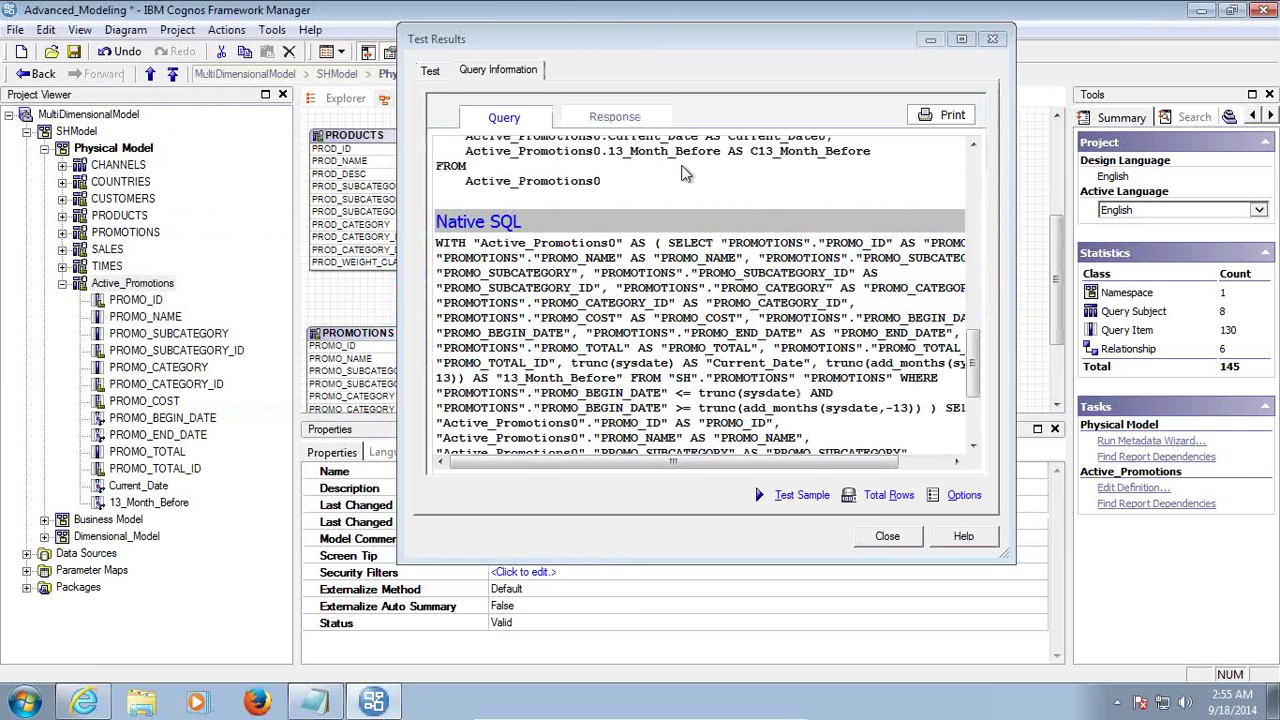
left_click(880, 536)
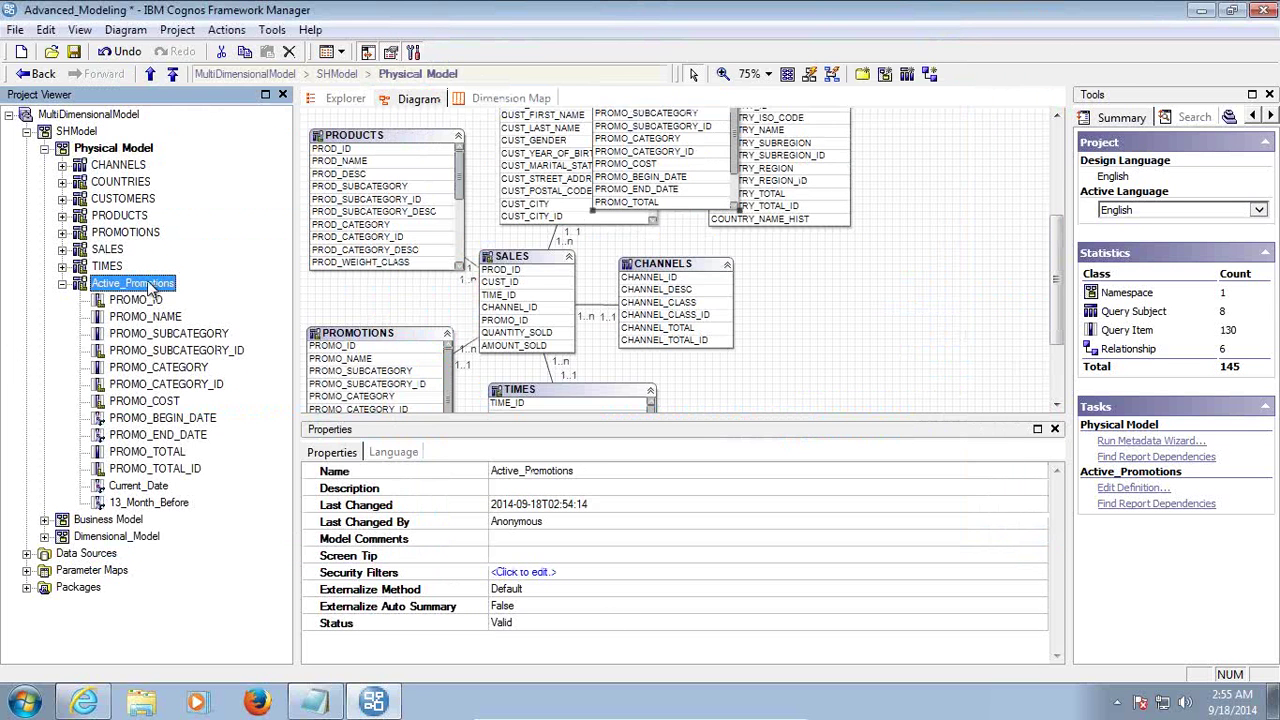
right_click(148, 287)
left_click(310, 360)
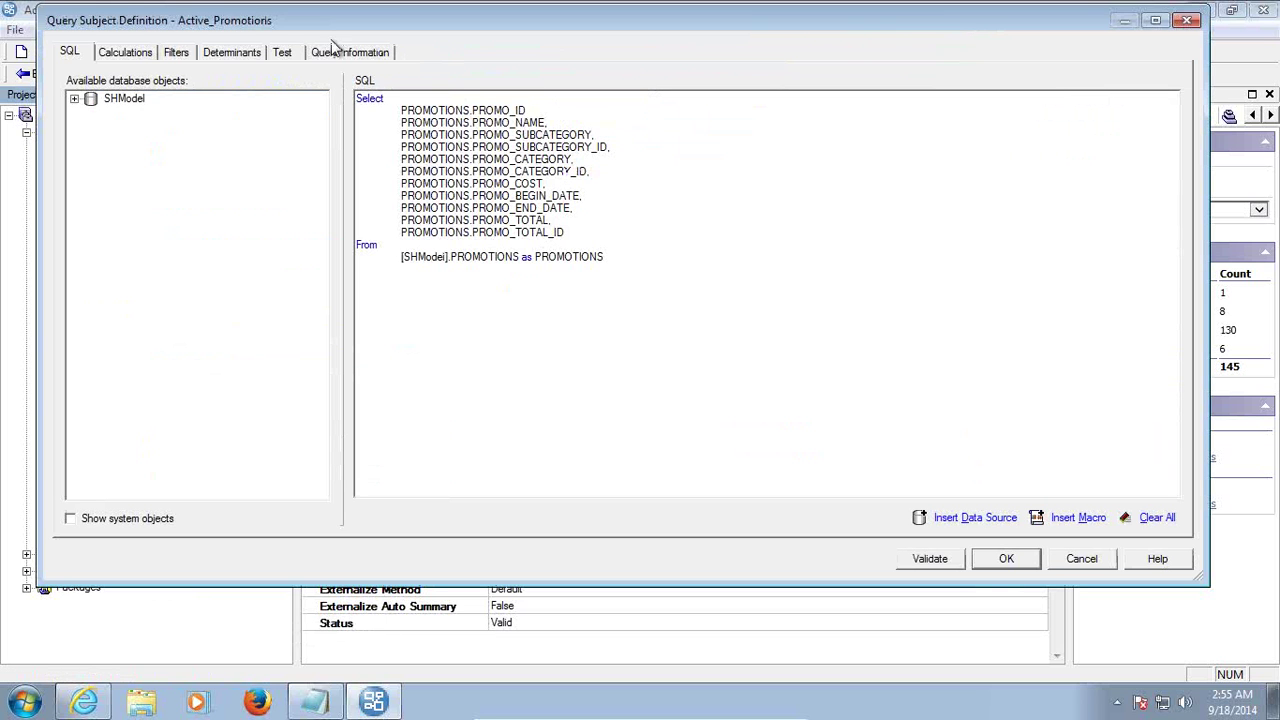
left_click(176, 53)
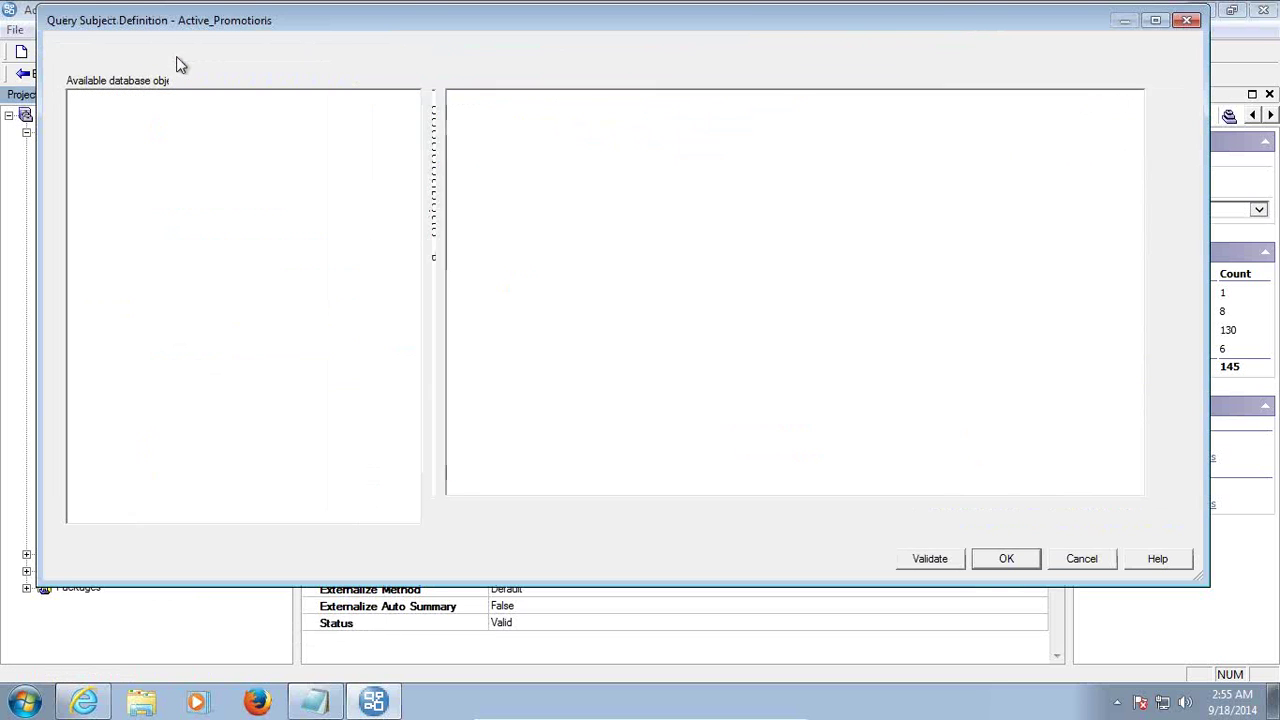
left_click(1136, 115)
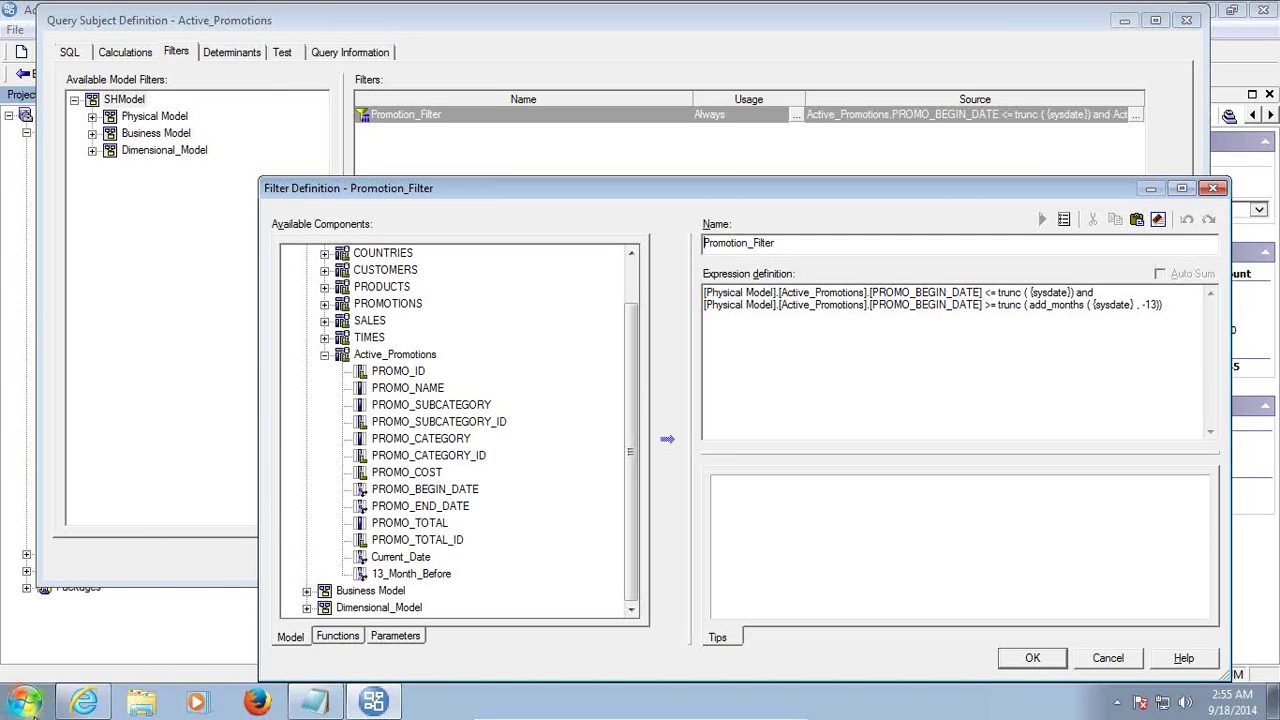
Launch Paint with pbrush and paste the captured filter screenshot
left_click(24, 702)
left_click(80, 651)
type("pbrush")
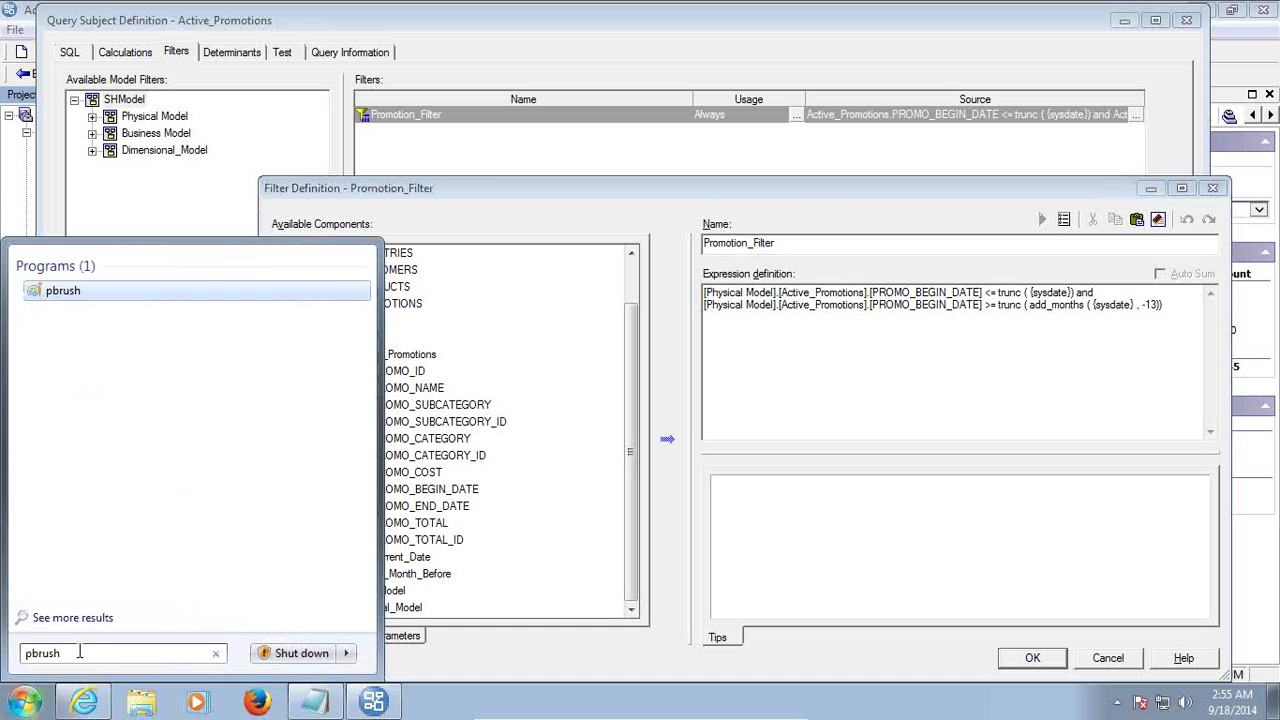
key("Return")
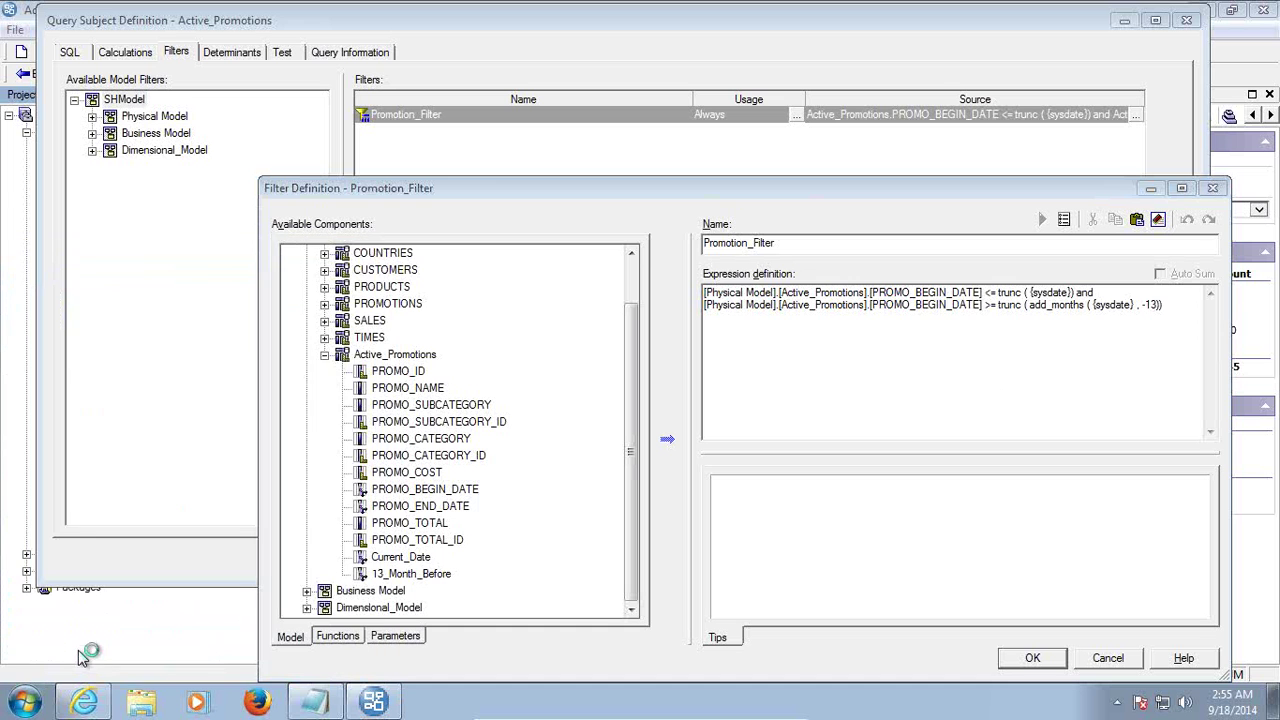
key("ctrl+v")
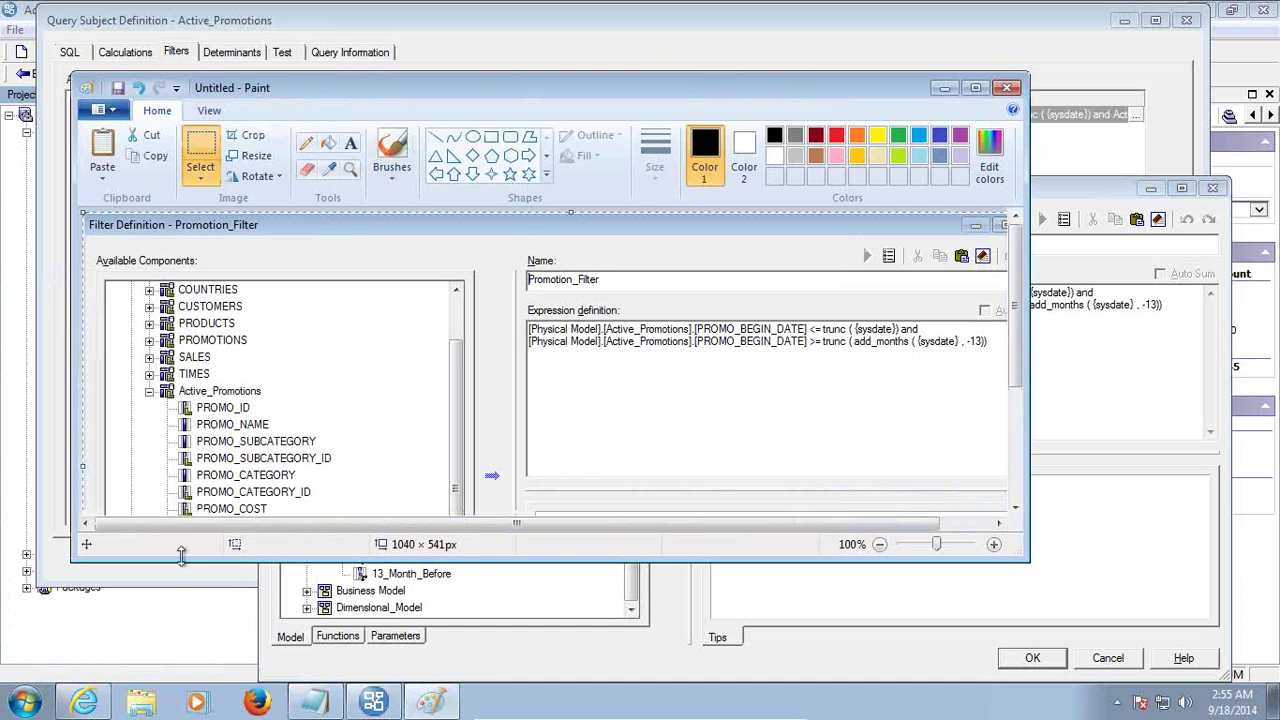
Maximize Paint and paste the Notepad SQL into a text box below the expression
double_click(404, 93)
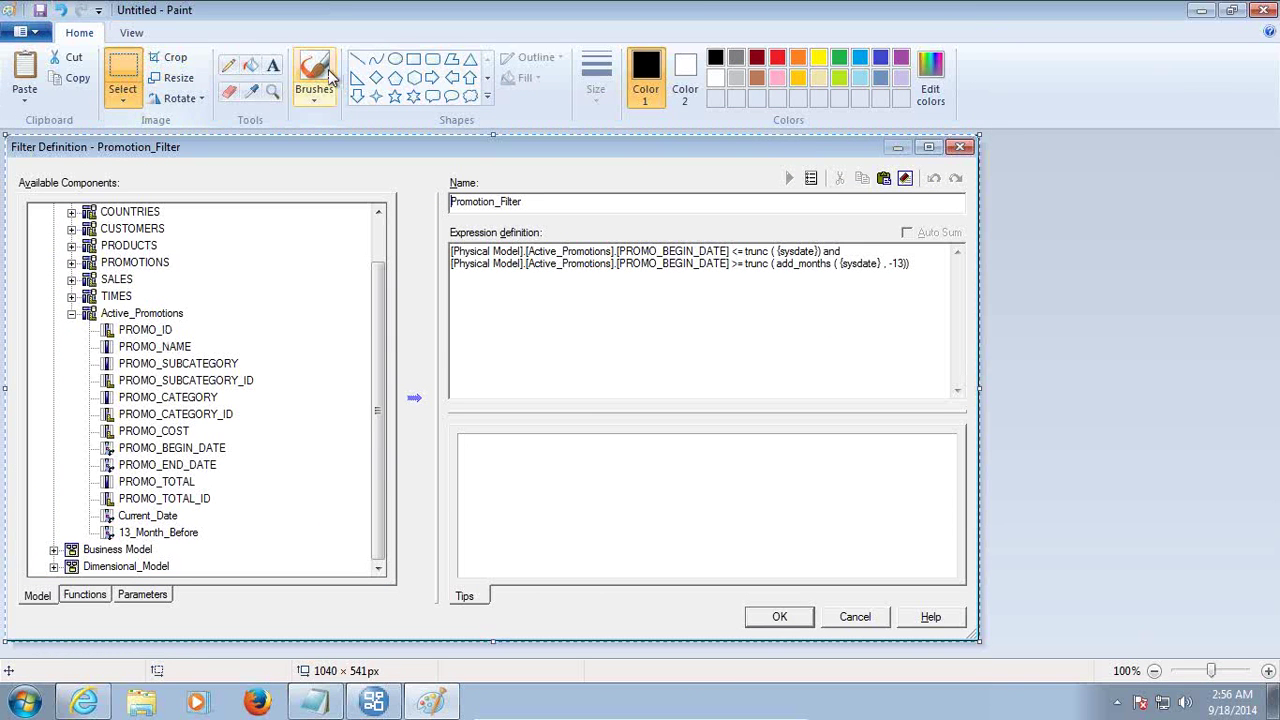
left_click(273, 66)
left_click_drag(455, 297, 957, 552)
left_click(316, 702)
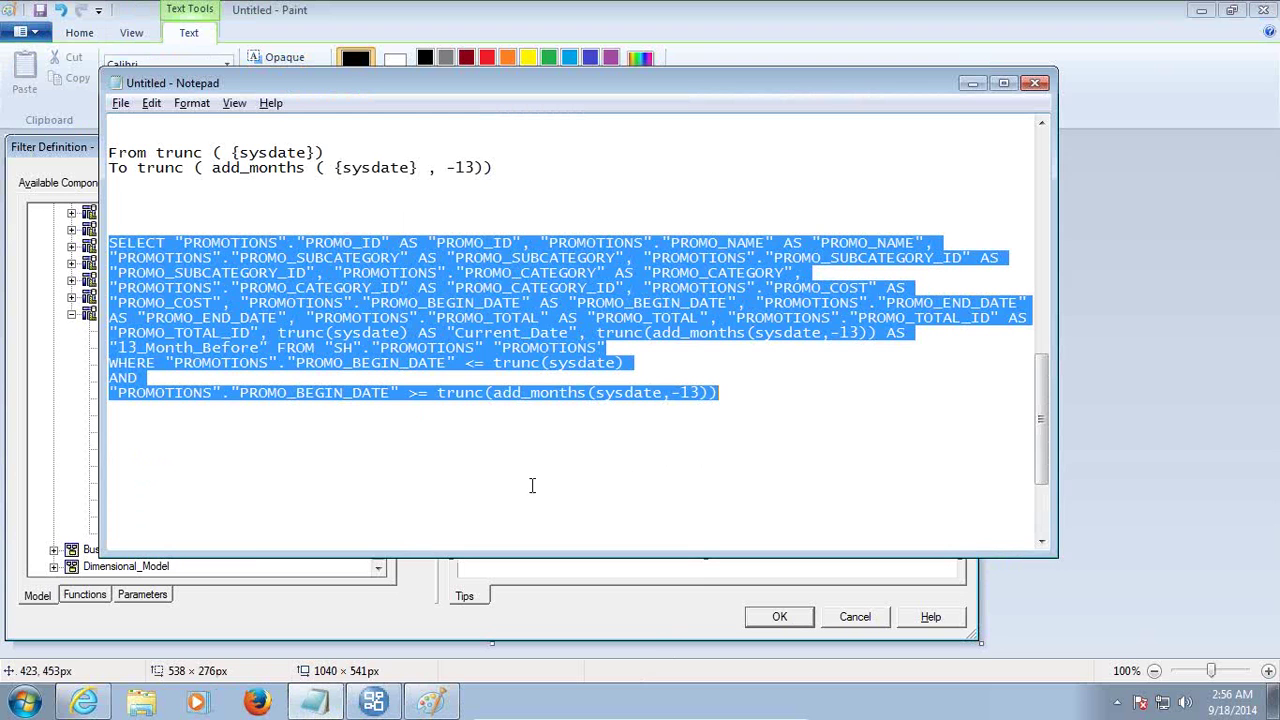
key("alt+Tab")
key("ctrl+v")
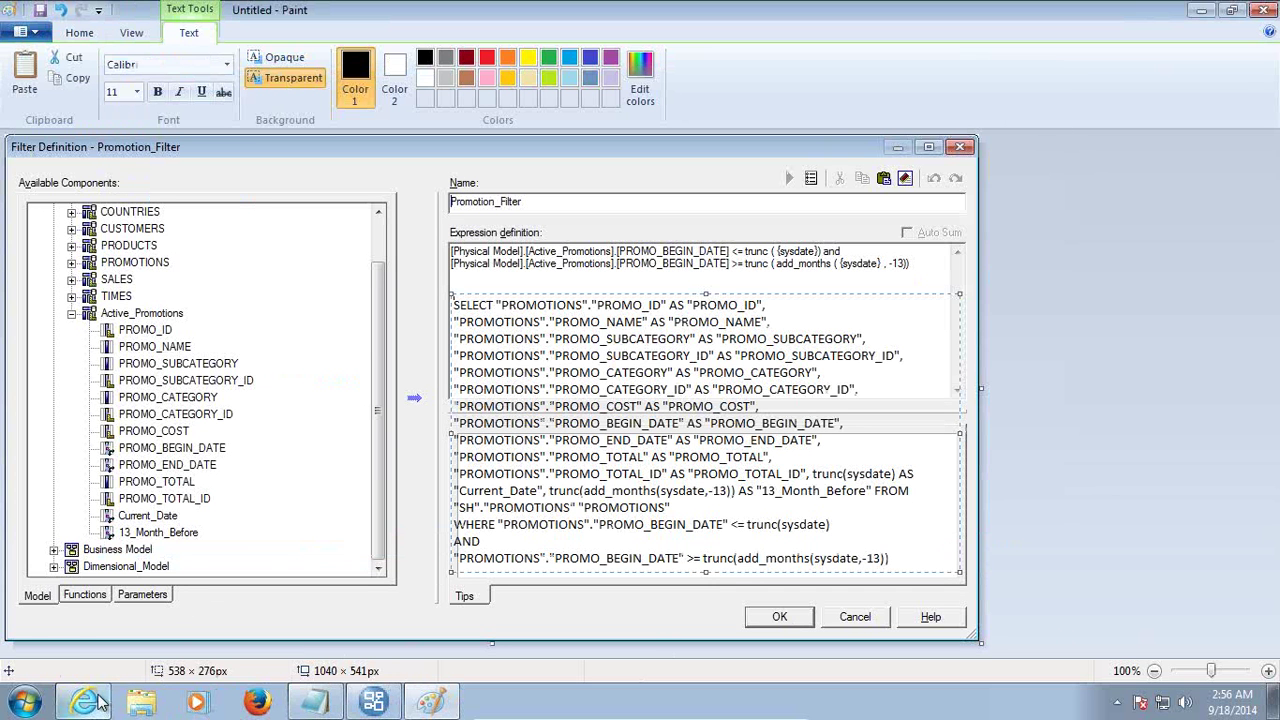
Draw red rectangles around both SQL trunc conditions and the filter's trunc ( {sysdate})
left_click(487, 58)
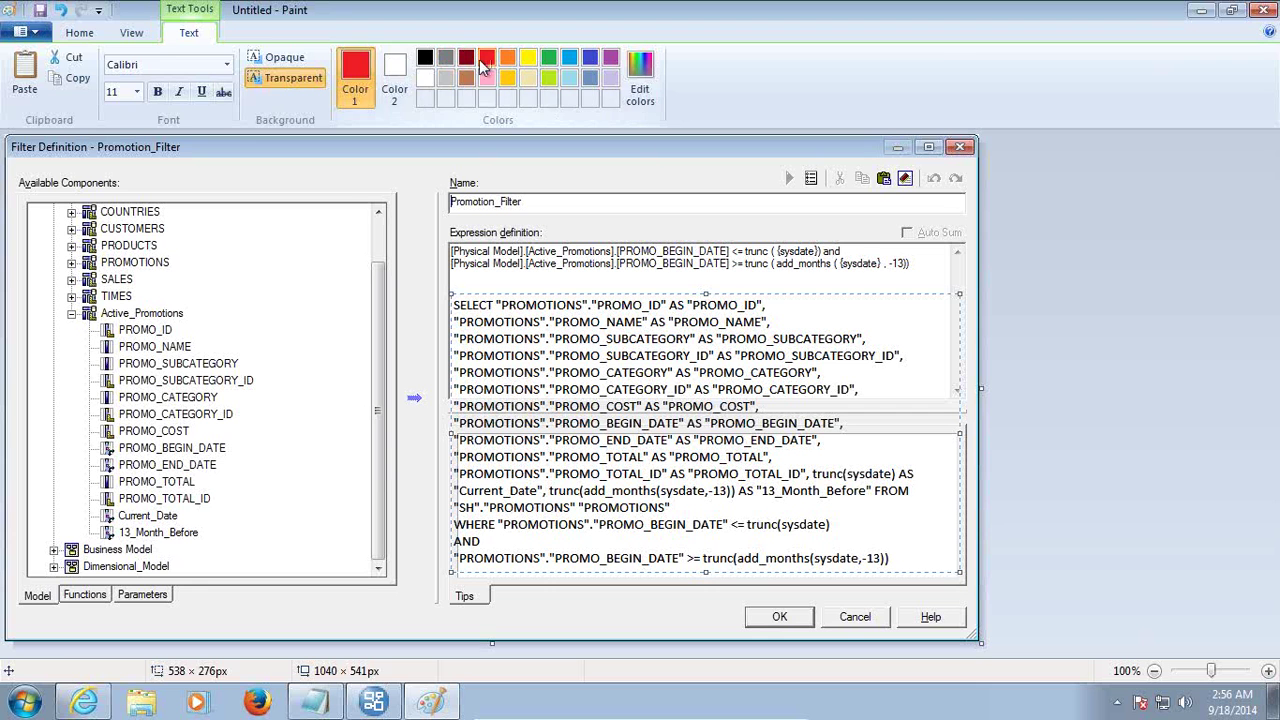
left_click(80, 32)
left_click(413, 58)
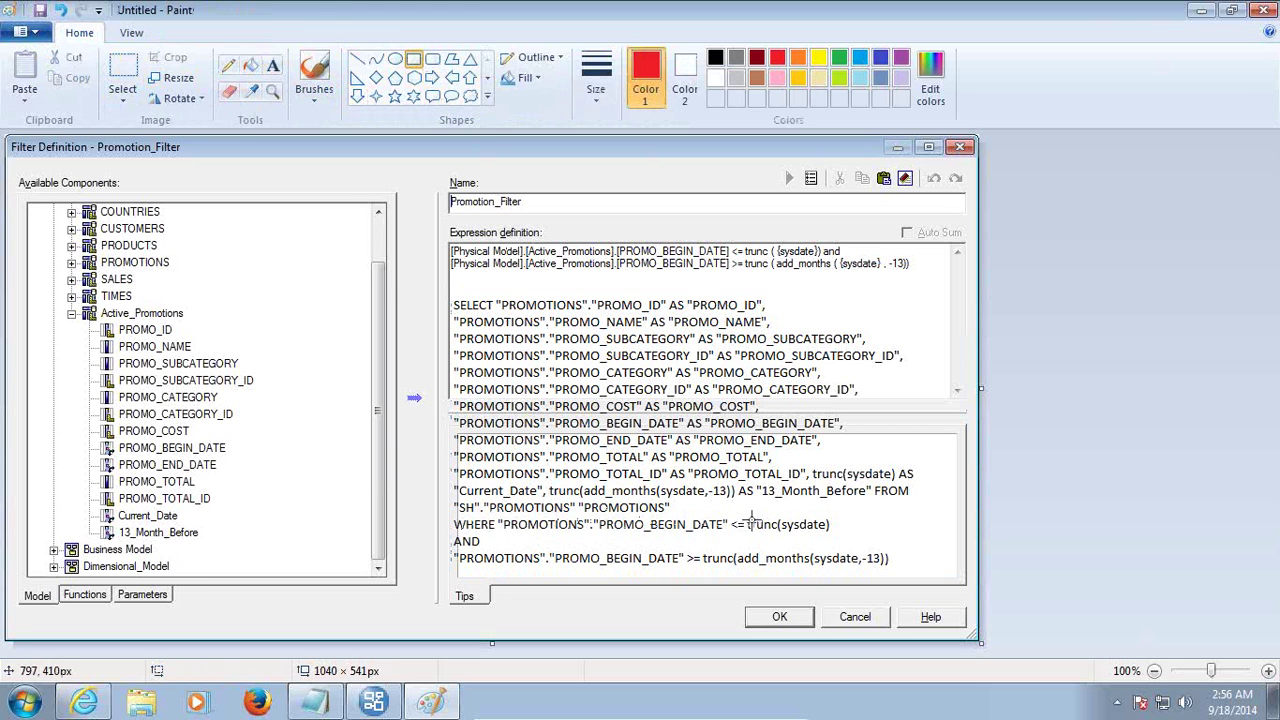
mouse_move(729, 513)
left_mouse_down()
mouse_move(771, 540)
mouse_move(845, 537)
left_mouse_up()
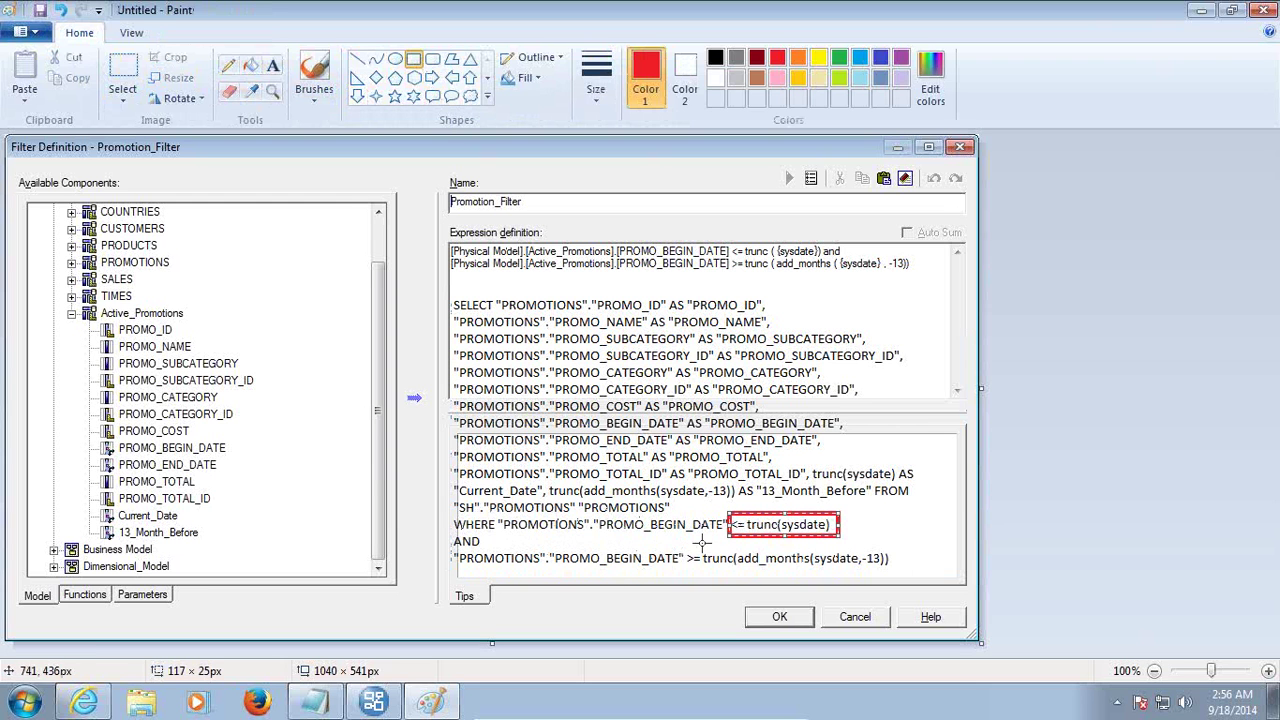
mouse_move(700, 543)
left_mouse_down()
mouse_move(800, 578)
mouse_move(886, 577)
left_mouse_up()
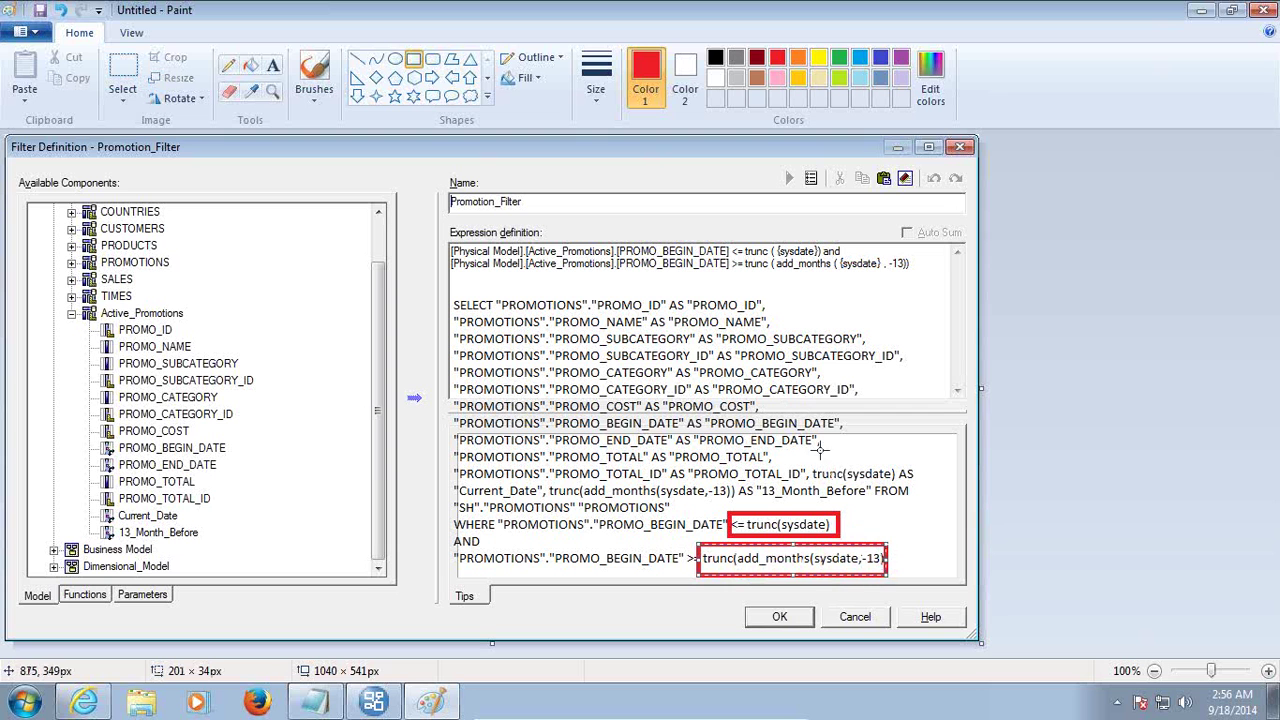
left_click_drag(731, 237, 851, 258)
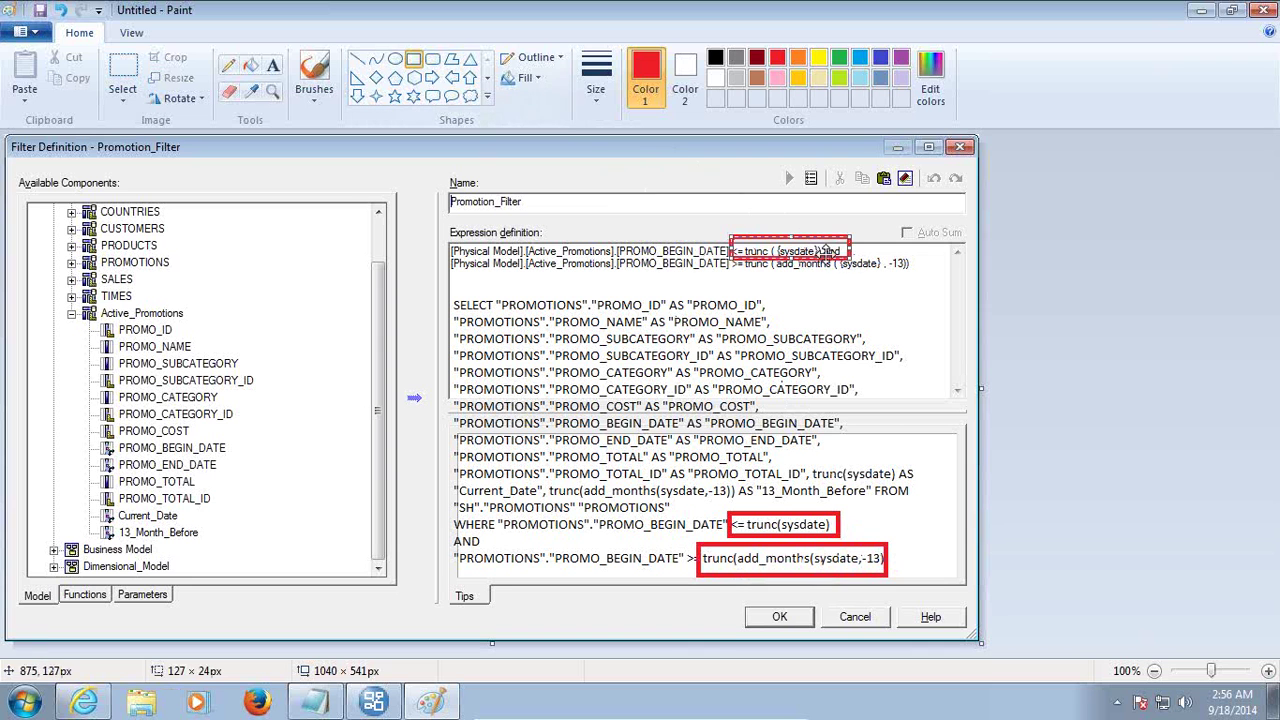